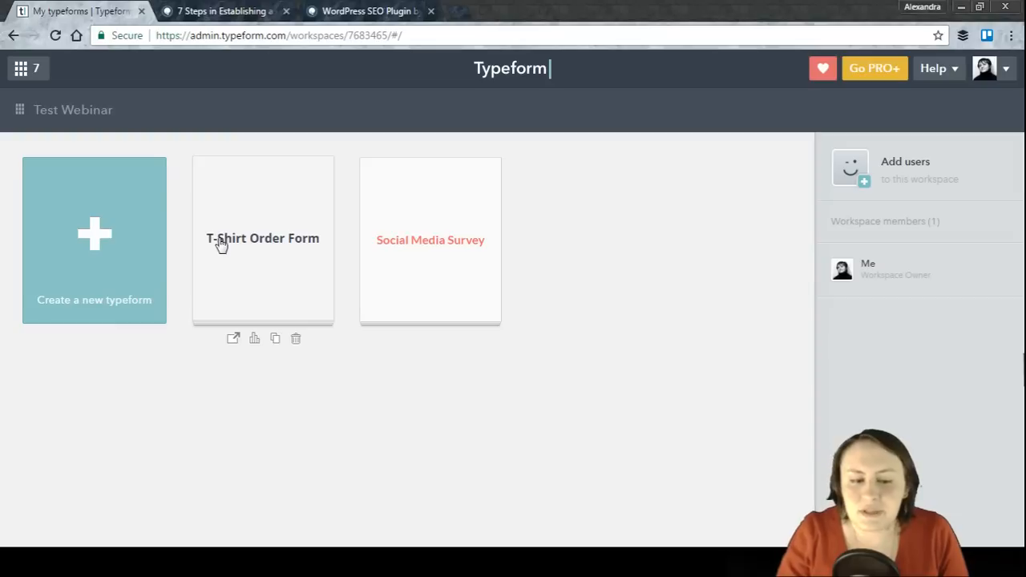
Step: Open the T-Shirt Order Form and add a new Multiple choice question at the end of the form
{"action": "left_click", "coordinate": [269, 217]}
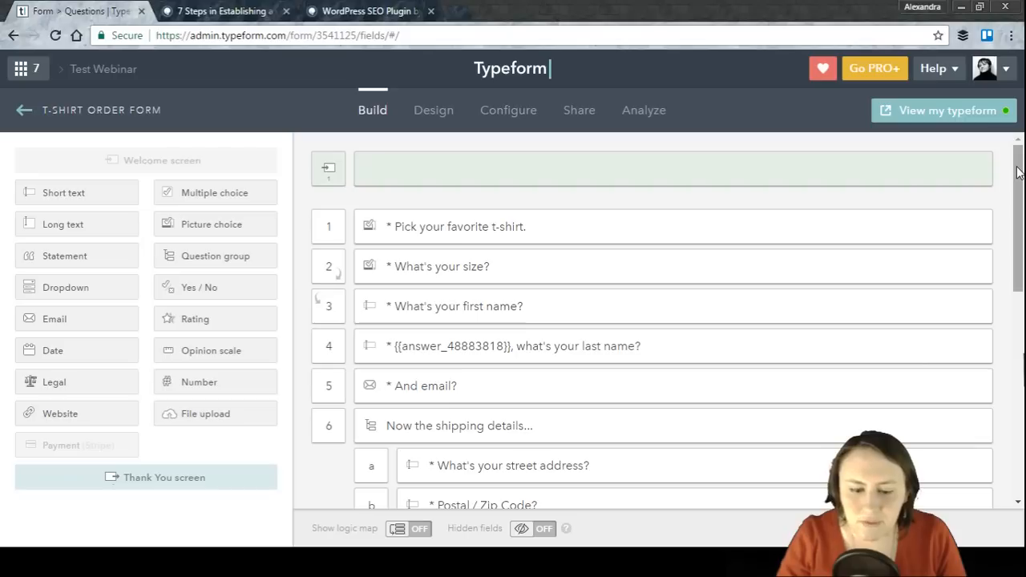
{"action": "left_click_drag", "start_coordinate": [1018, 172], "coordinate": [1018, 258]}
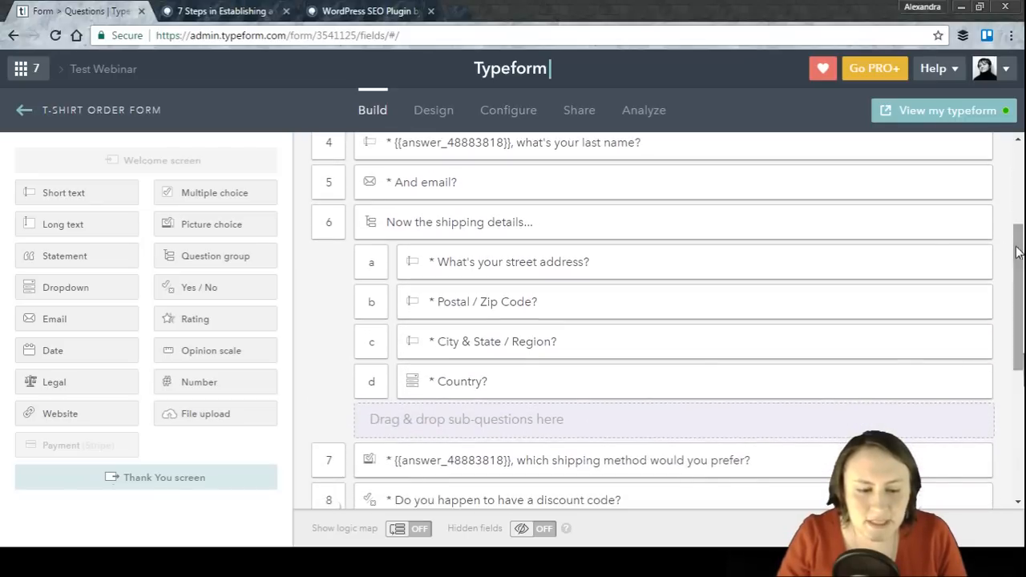
{"action": "left_click", "coordinate": [224, 198]}
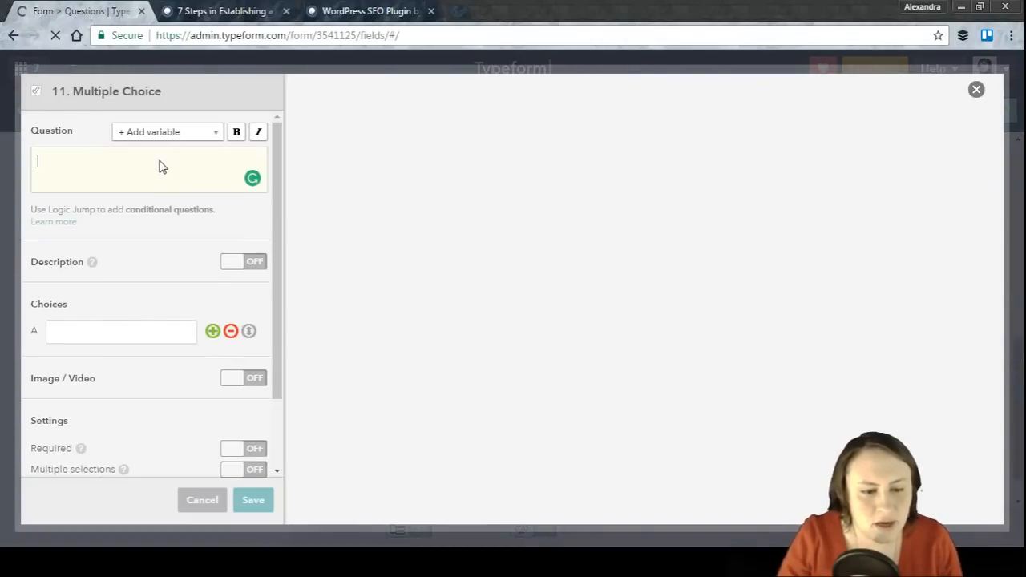
Step: Enter the question text "Choose one service for delivering your t-shirt?"
{"action": "left_click", "coordinate": [97, 167]}
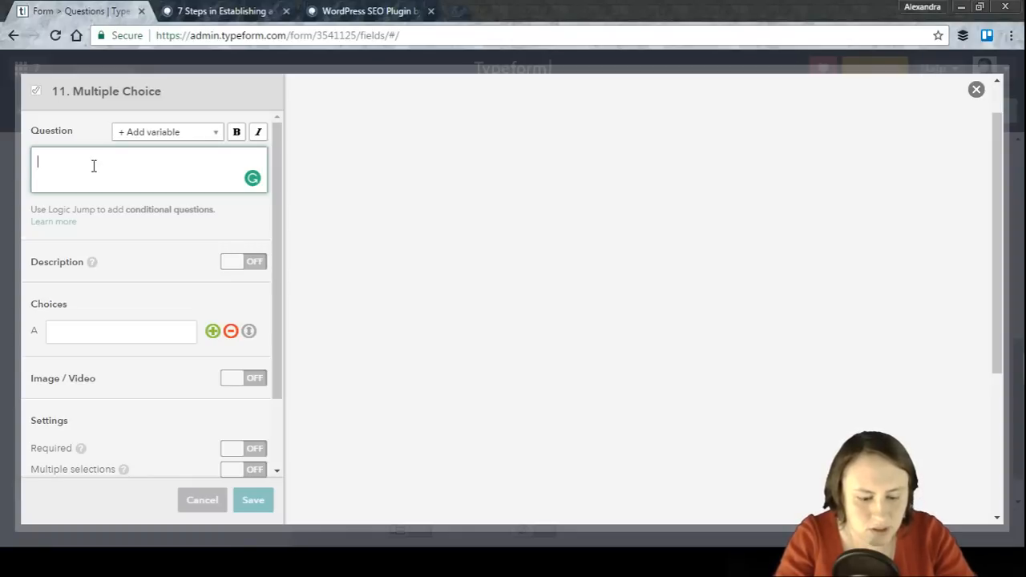
{"action": "type", "text": "Choose one"}
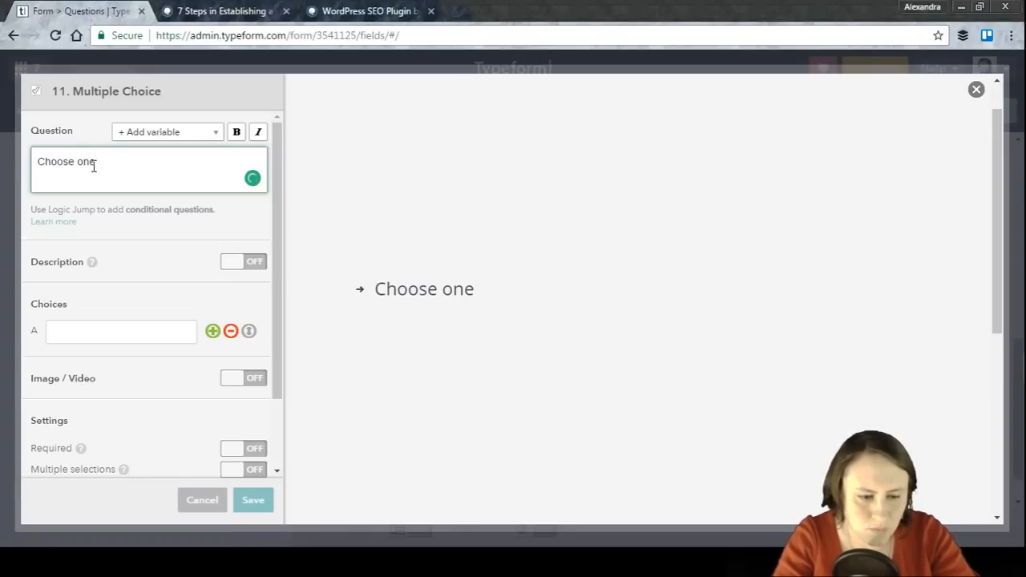
{"action": "type", "text": " ser"}
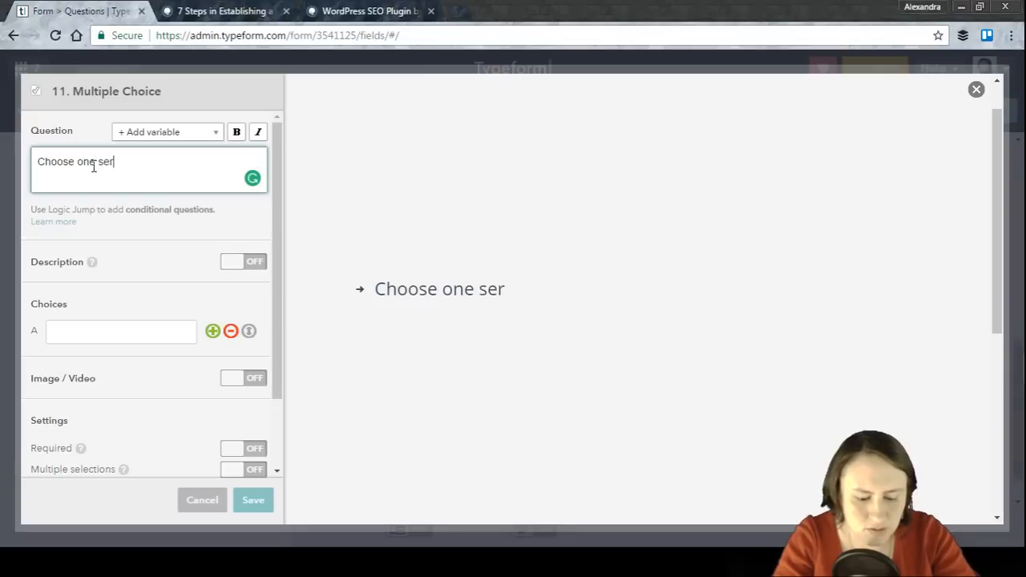
{"action": "type", "text": "vice for "}
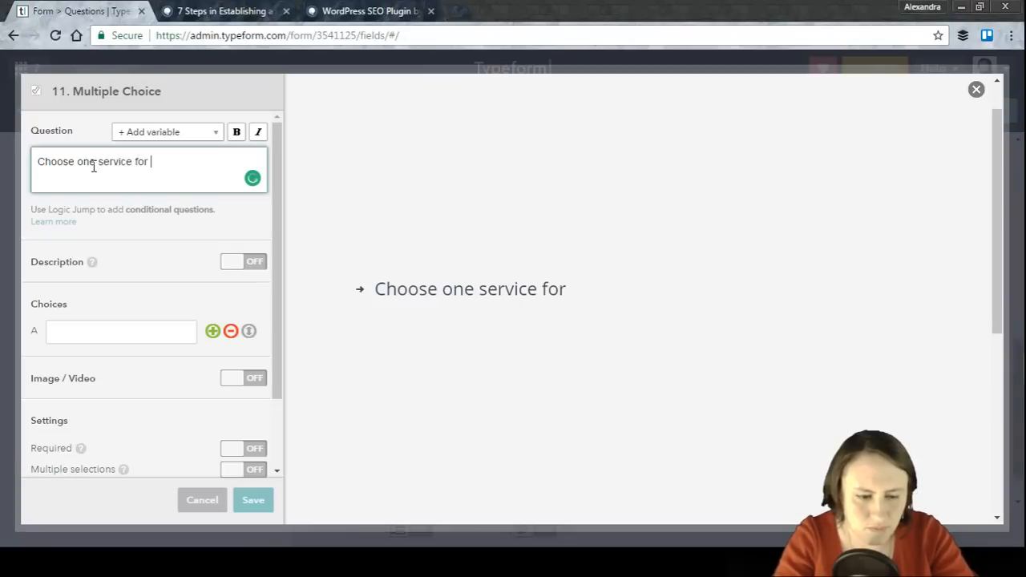
{"action": "type", "text": "deliveri"}
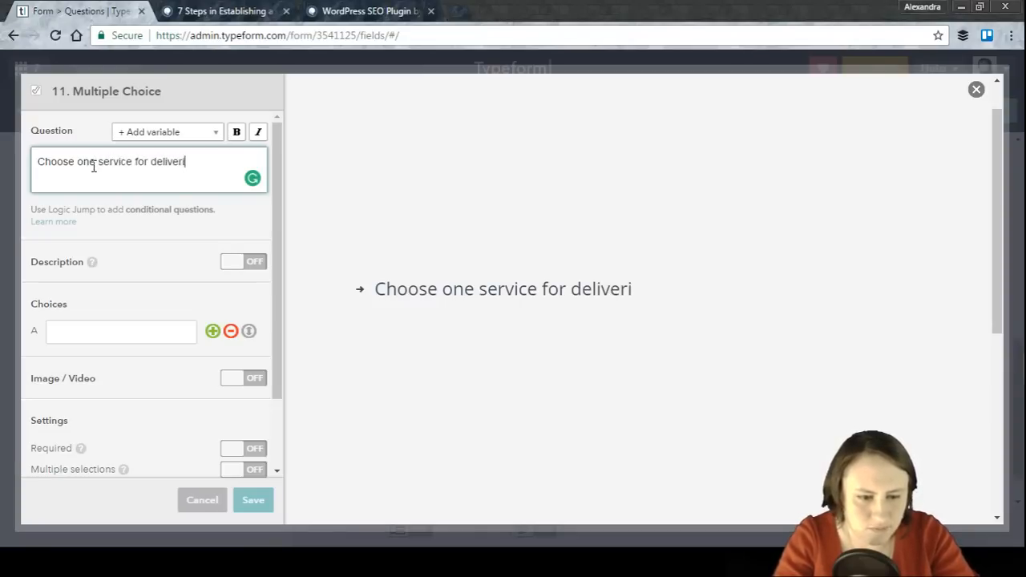
{"action": "type", "text": "ng your t0"}
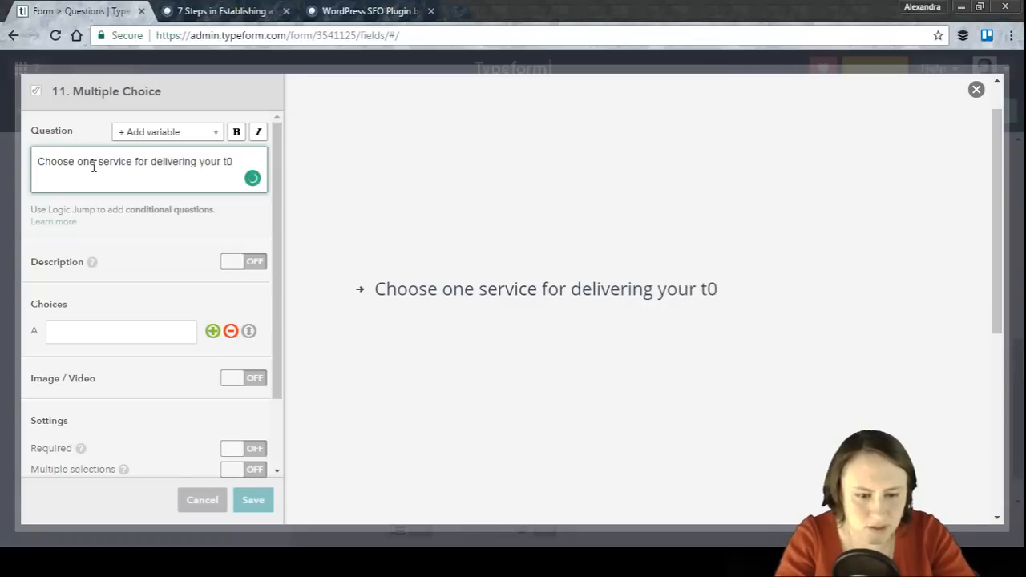
{"action": "key", "text": "BackSpace"}
{"action": "type", "text": "-shirt"}
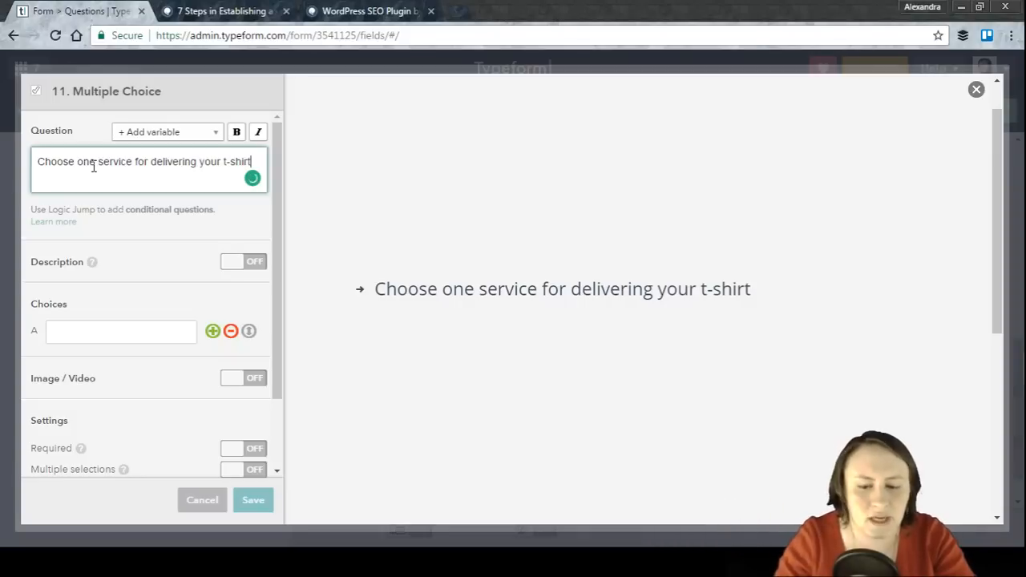
{"action": "type", "text": "?"}
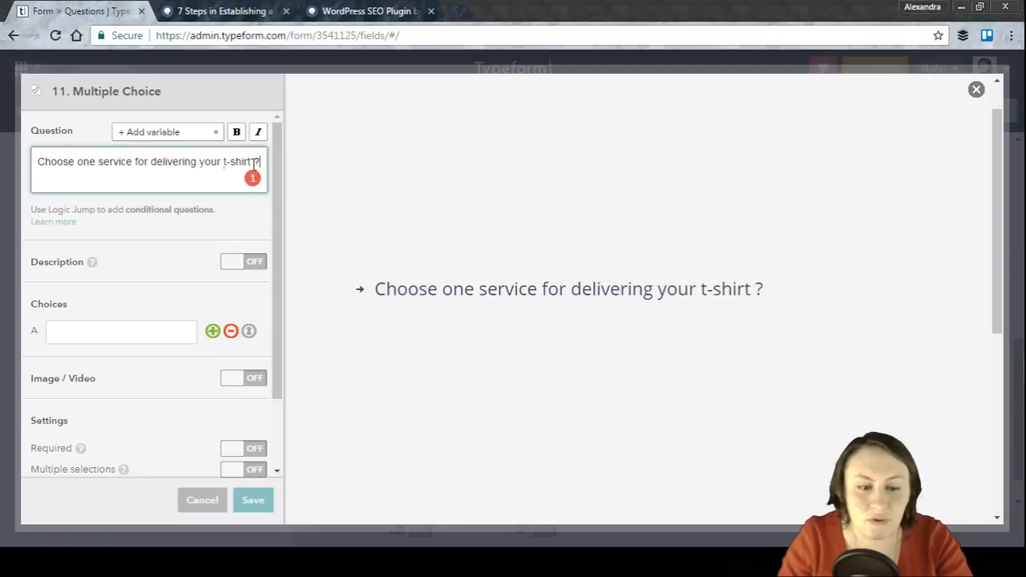
{"action": "mouse_move", "coordinate": [253, 161]}
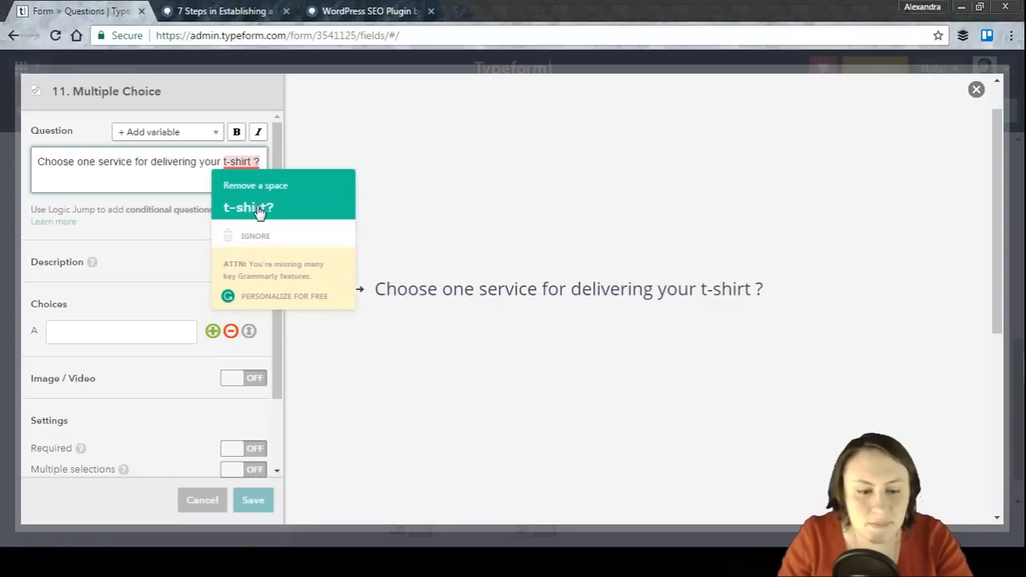
{"action": "left_click", "coordinate": [229, 206]}
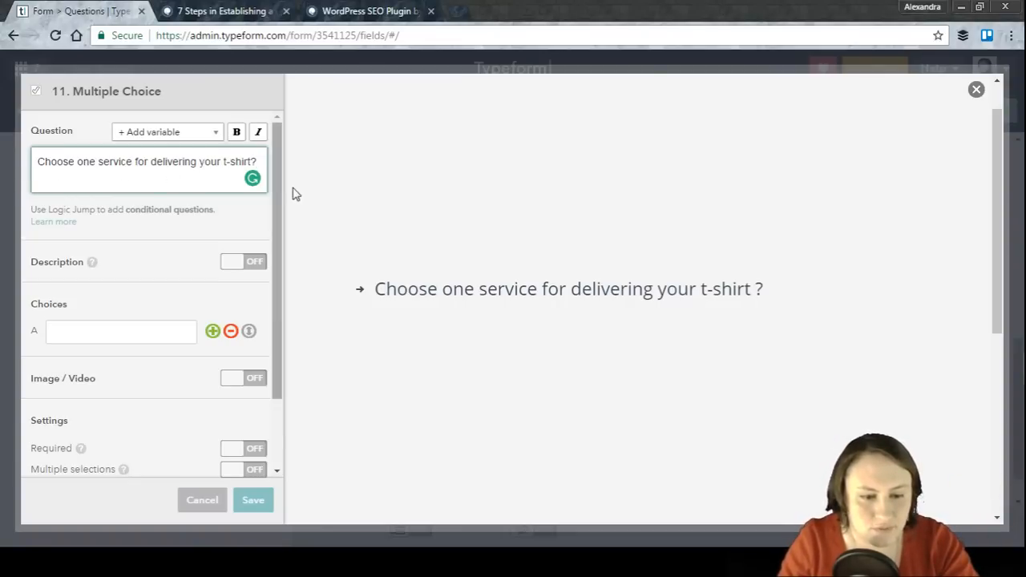
Step: Add the choices Standard, Express and Over night, and save the question
{"action": "left_click", "coordinate": [146, 330]}
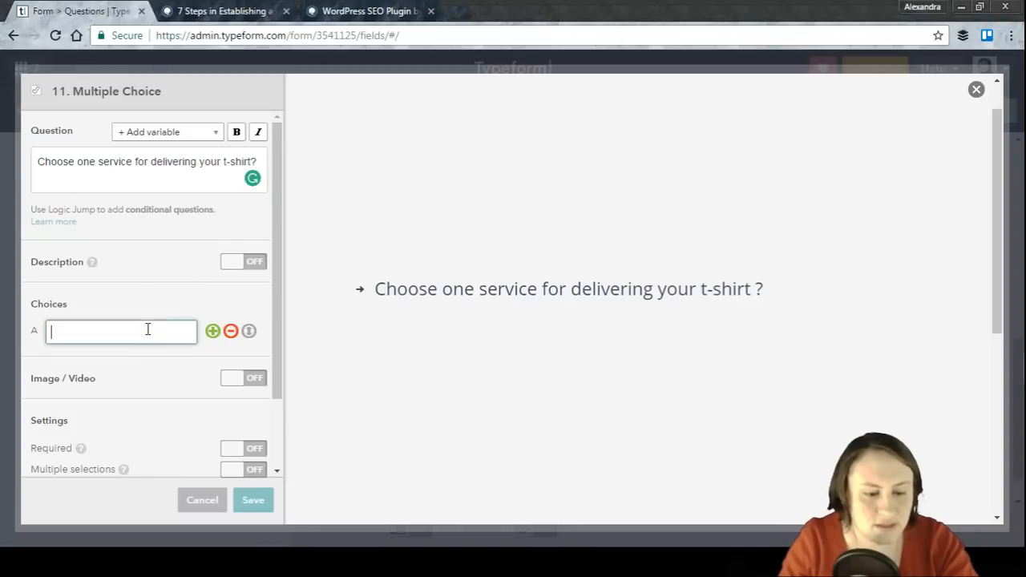
{"action": "type", "text": "Sta"}
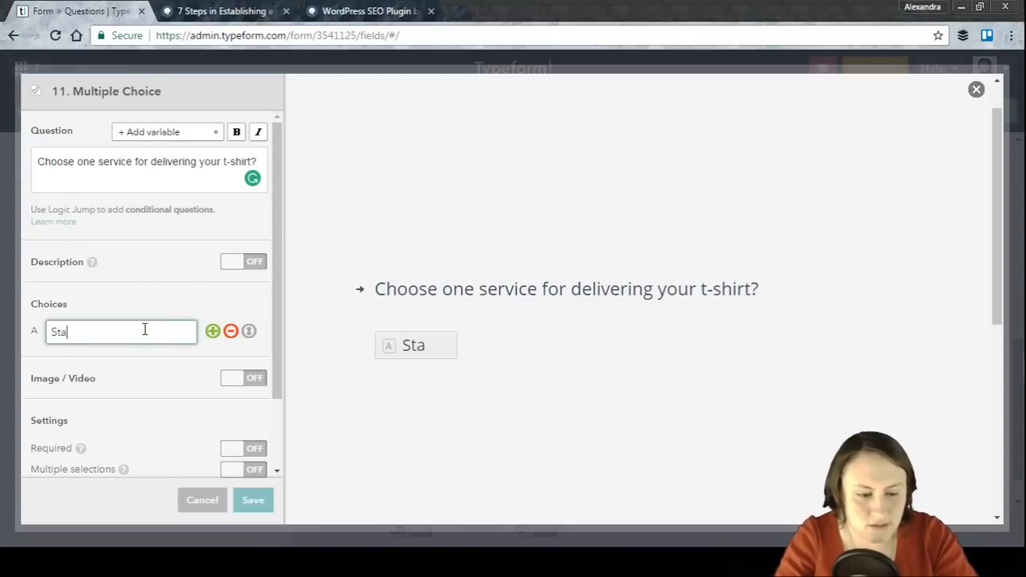
{"action": "type", "text": "ndard"}
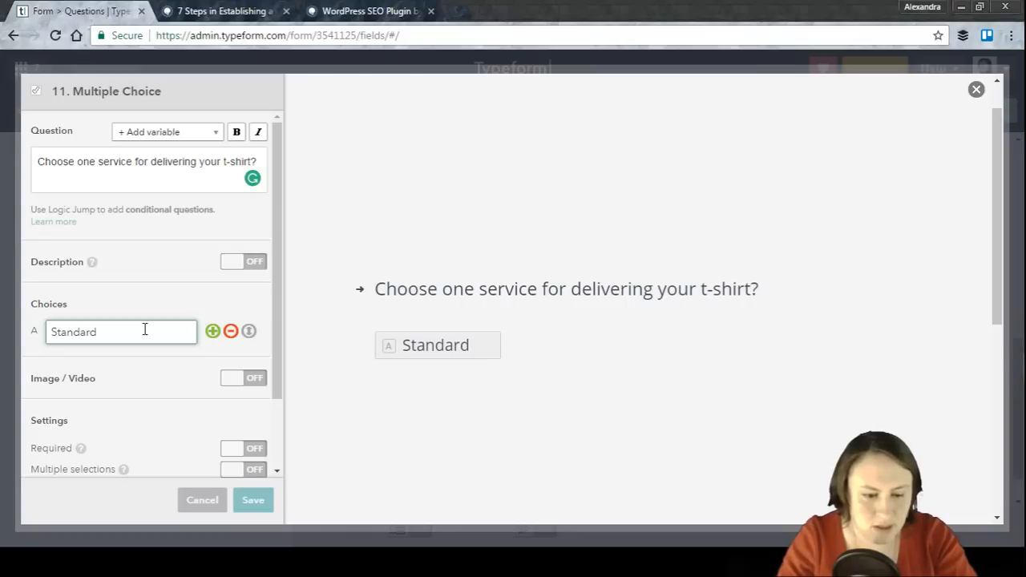
{"action": "left_click", "coordinate": [213, 332]}
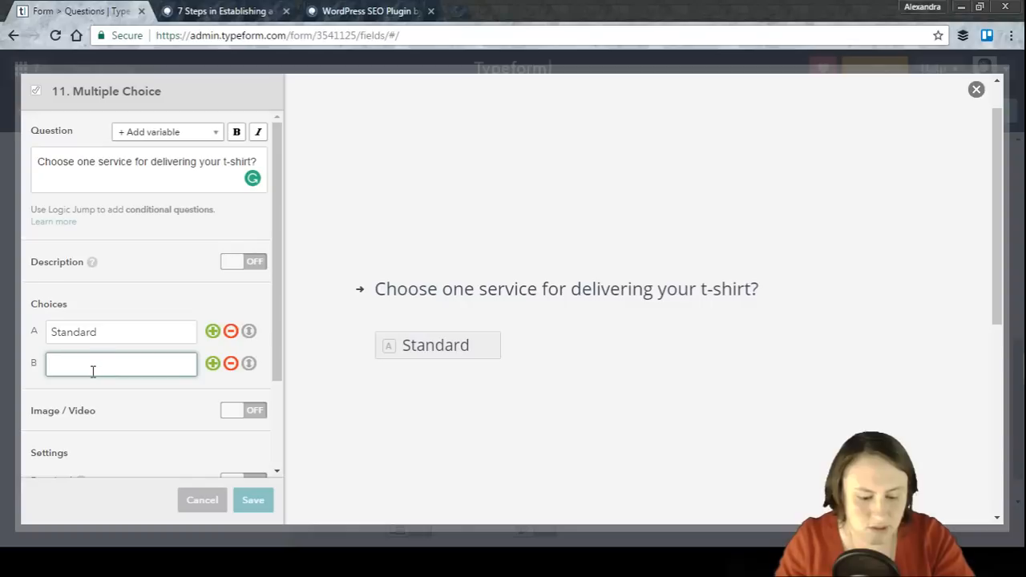
{"action": "type", "text": "Express"}
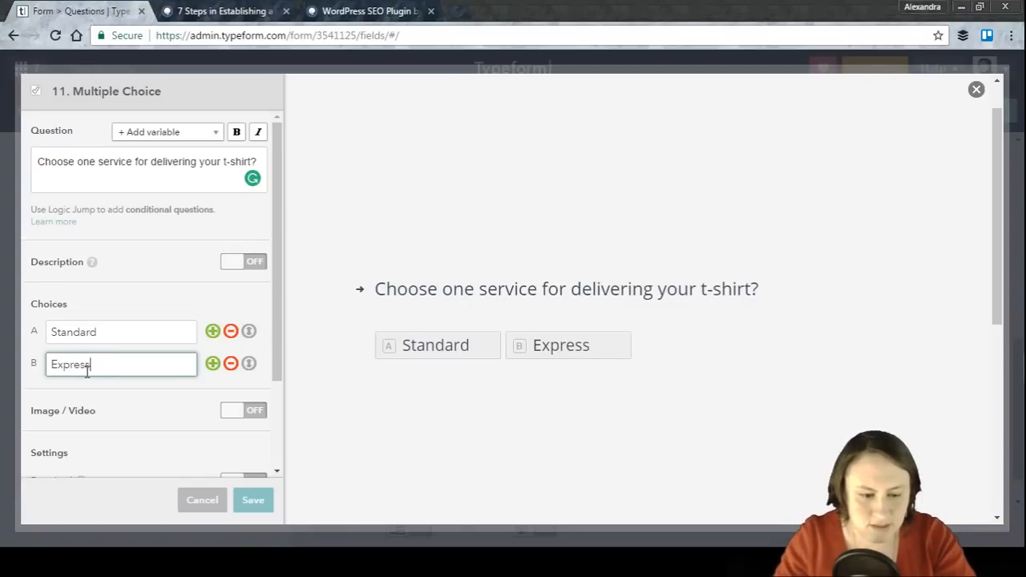
{"action": "left_click", "coordinate": [212, 364]}
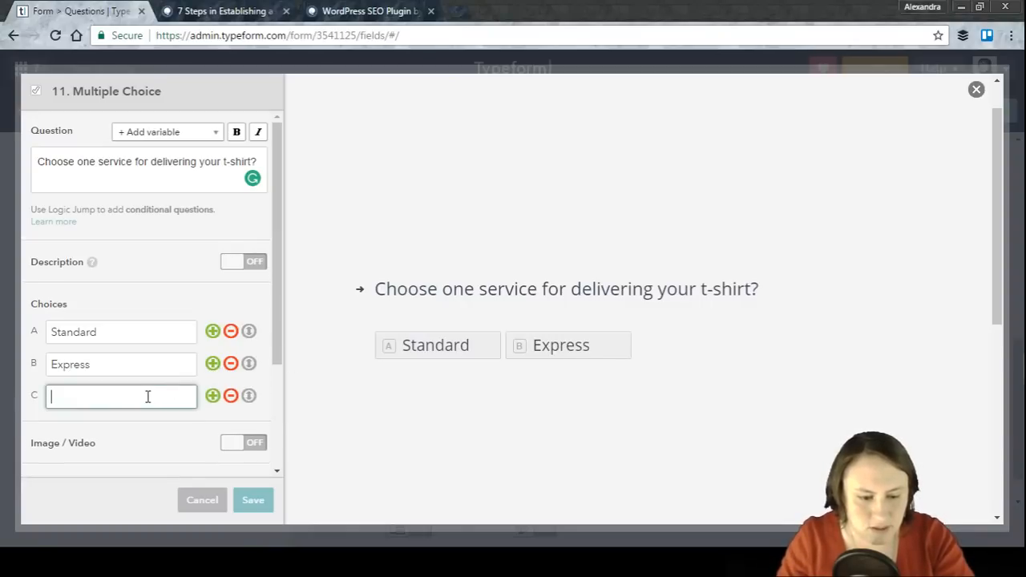
{"action": "type", "text": "Over night"}
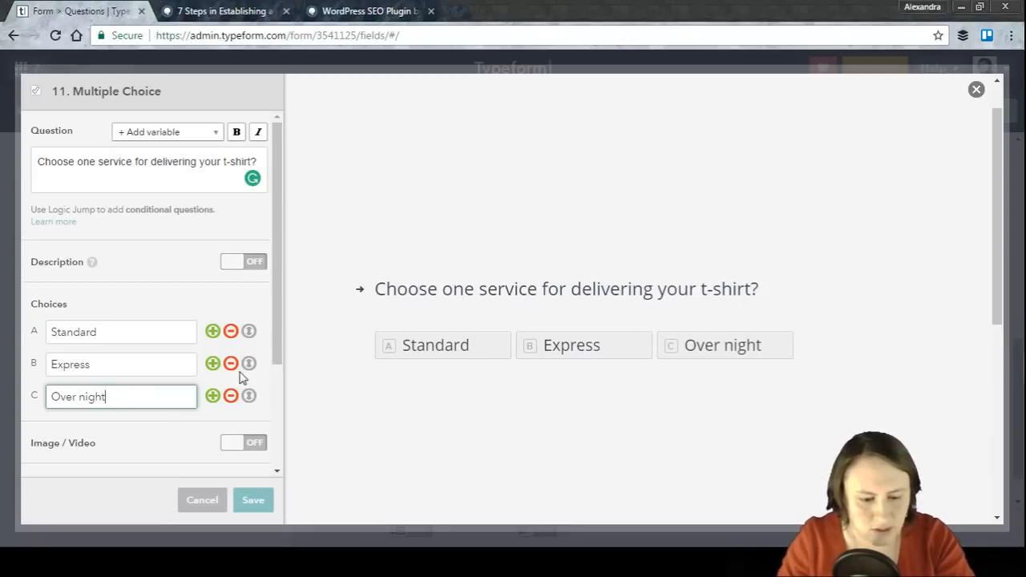
{"action": "left_click", "coordinate": [253, 504]}
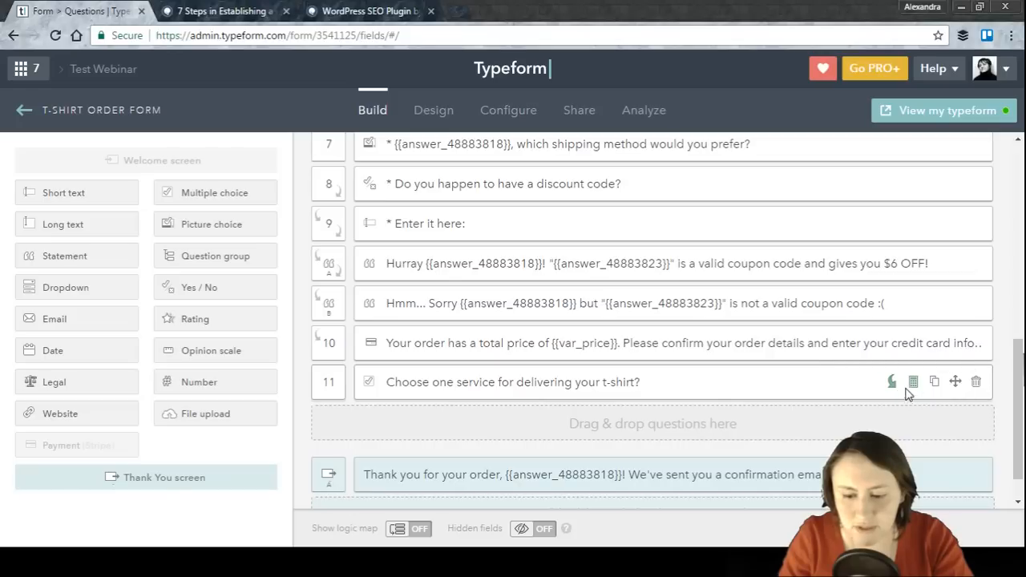
Step: Open the calculator for the delivery question and add a calculation
{"action": "left_click", "coordinate": [914, 384]}
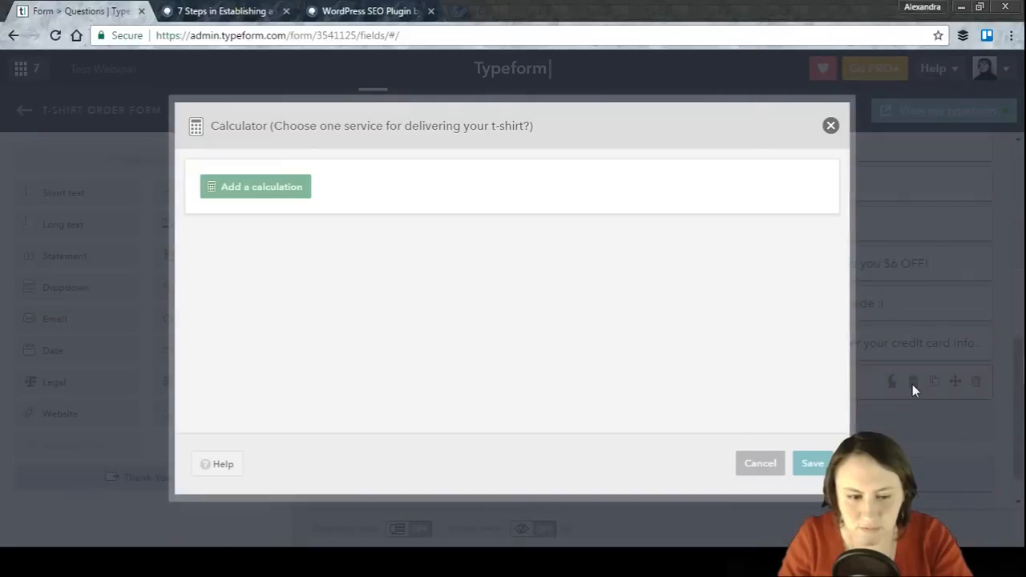
{"action": "left_click", "coordinate": [249, 191]}
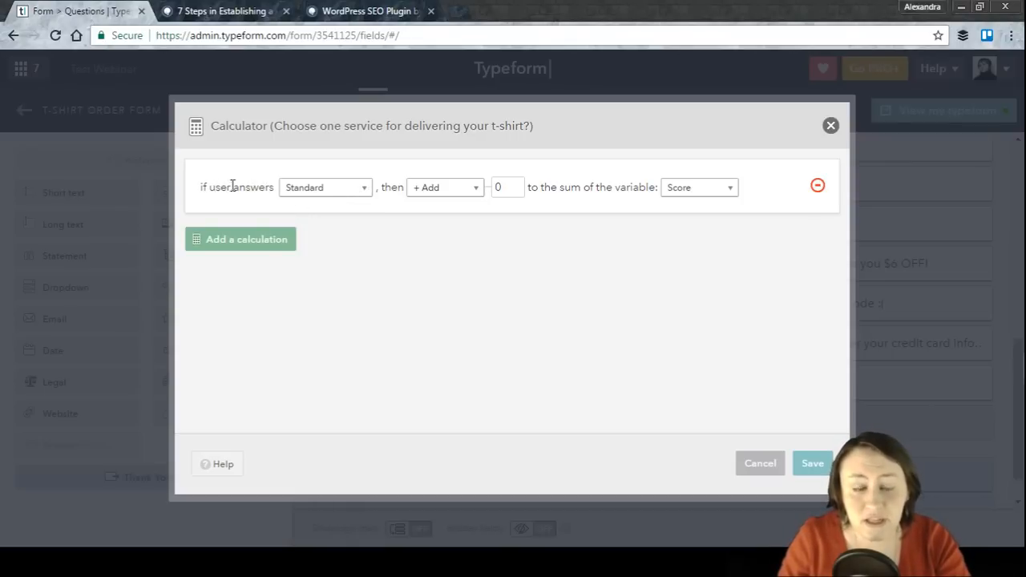
{"action": "left_click", "coordinate": [298, 192]}
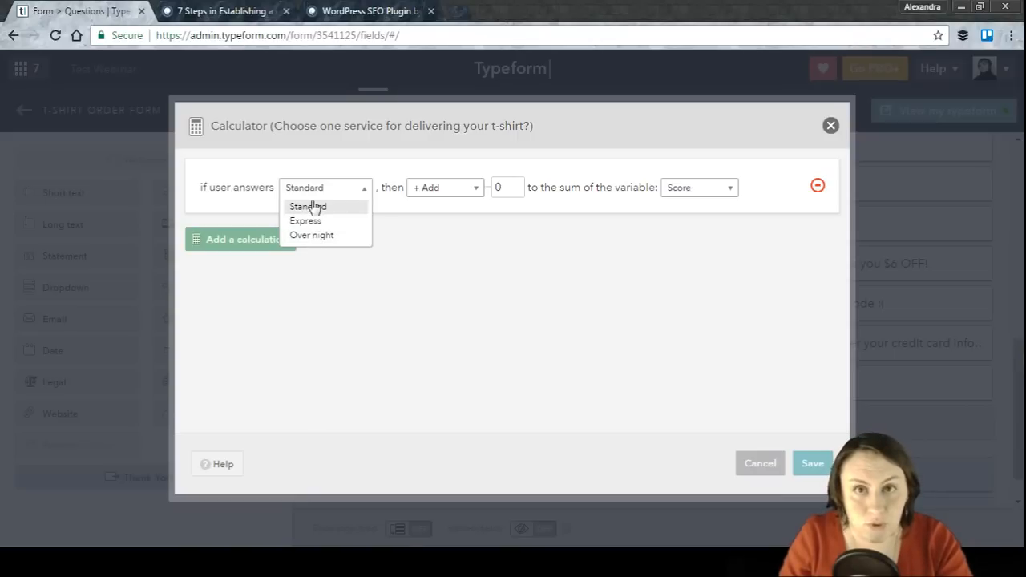
{"action": "left_click", "coordinate": [314, 207]}
{"action": "left_click", "coordinate": [439, 193]}
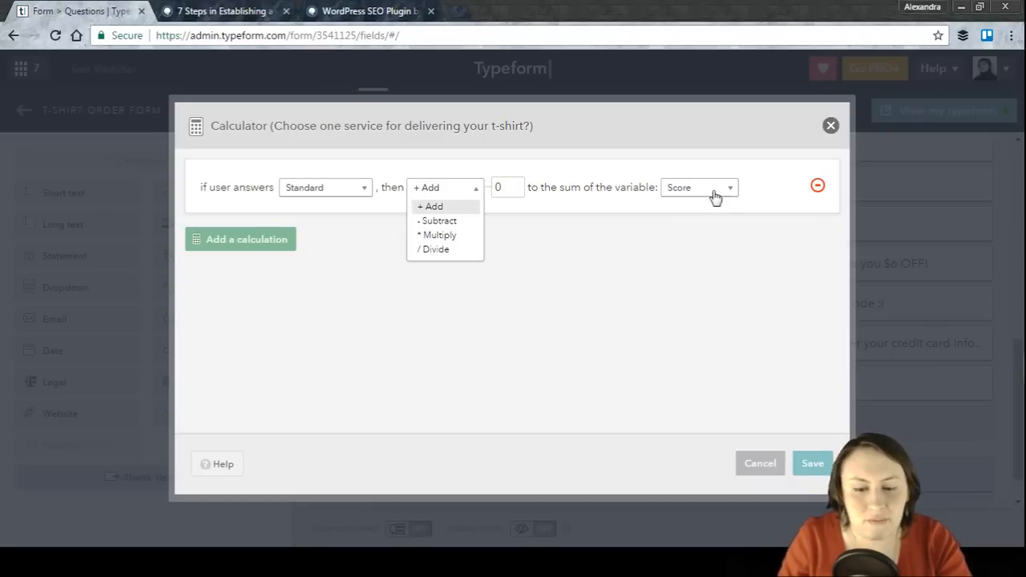
{"action": "left_click", "coordinate": [345, 205]}
{"action": "left_click", "coordinate": [438, 192]}
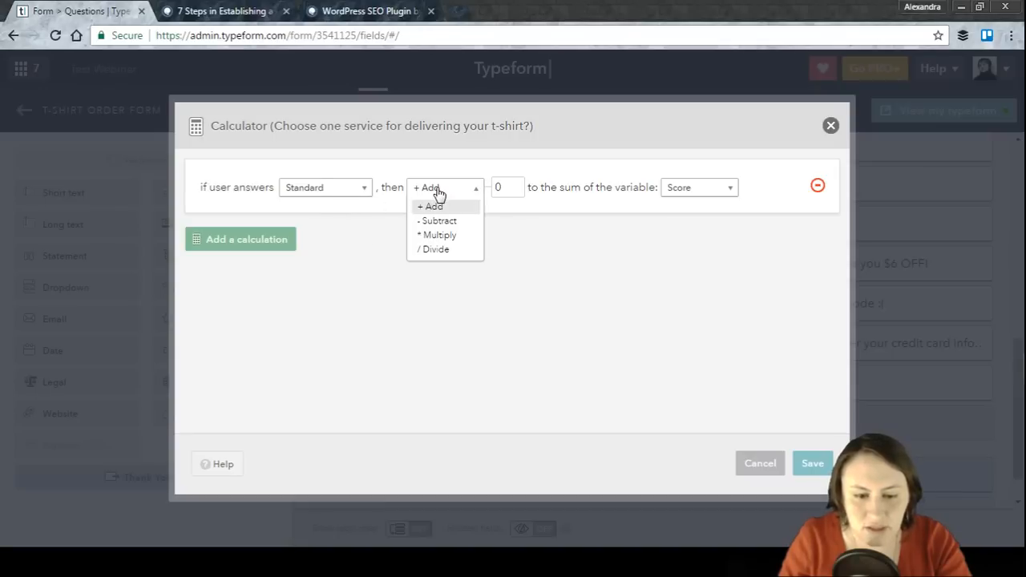
{"action": "left_click", "coordinate": [515, 189]}
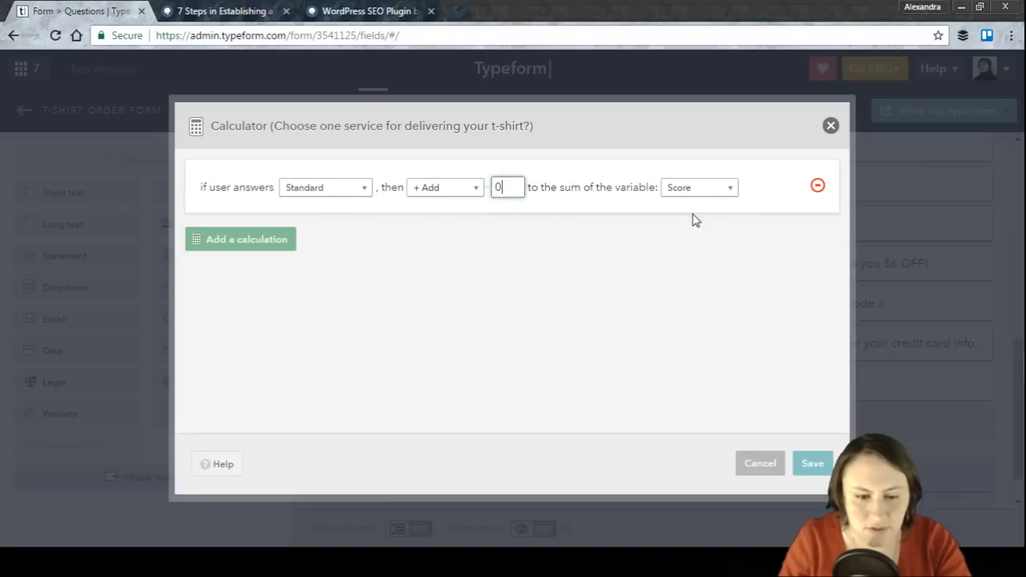
Step: Set the calculation to add 5 to the Score variable when the user answers Express
{"action": "left_click", "coordinate": [365, 190]}
{"action": "left_click", "coordinate": [355, 222]}
{"action": "left_click", "coordinate": [499, 187]}
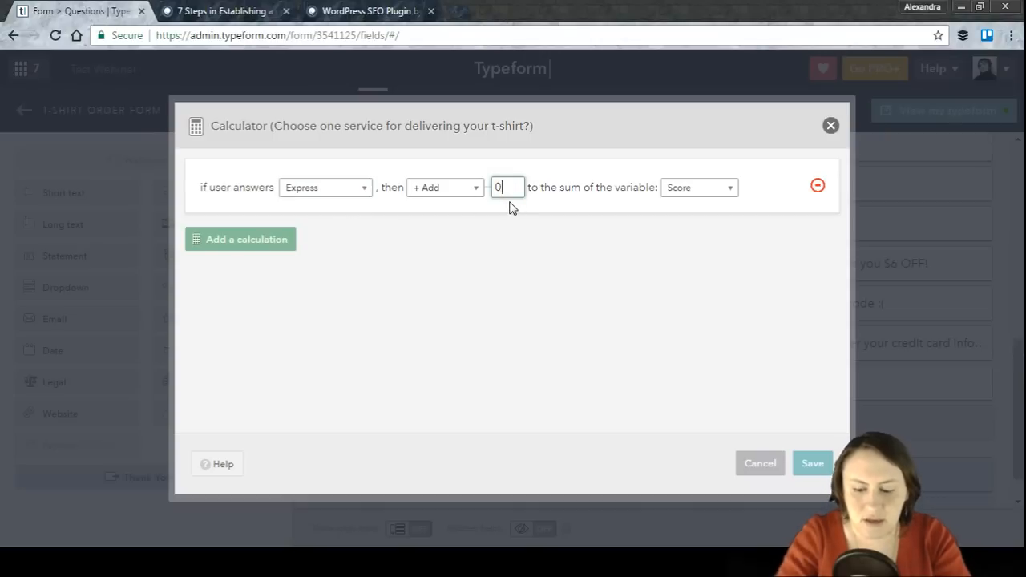
{"action": "type", "text": "5"}
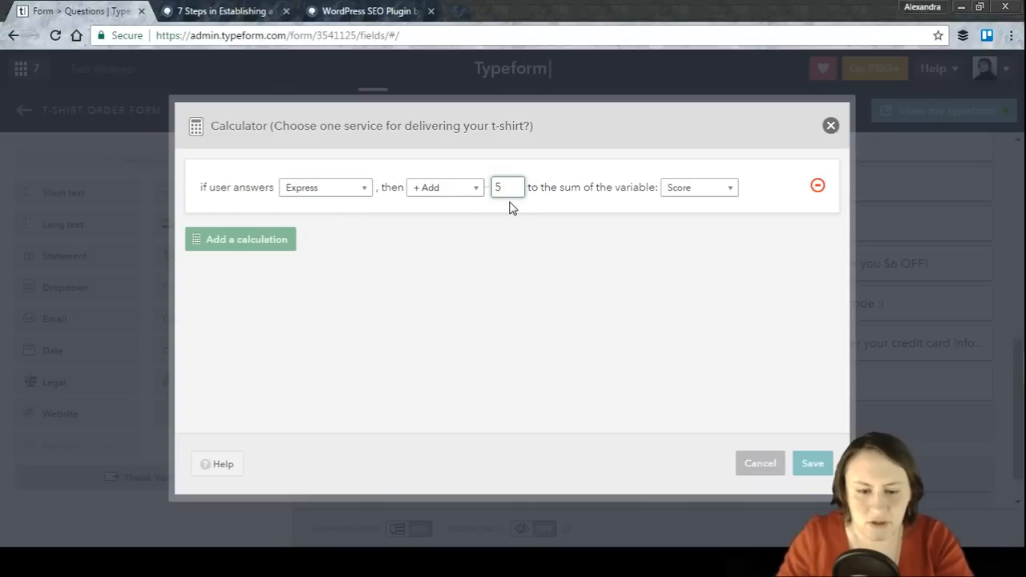
{"action": "left_click", "coordinate": [689, 192]}
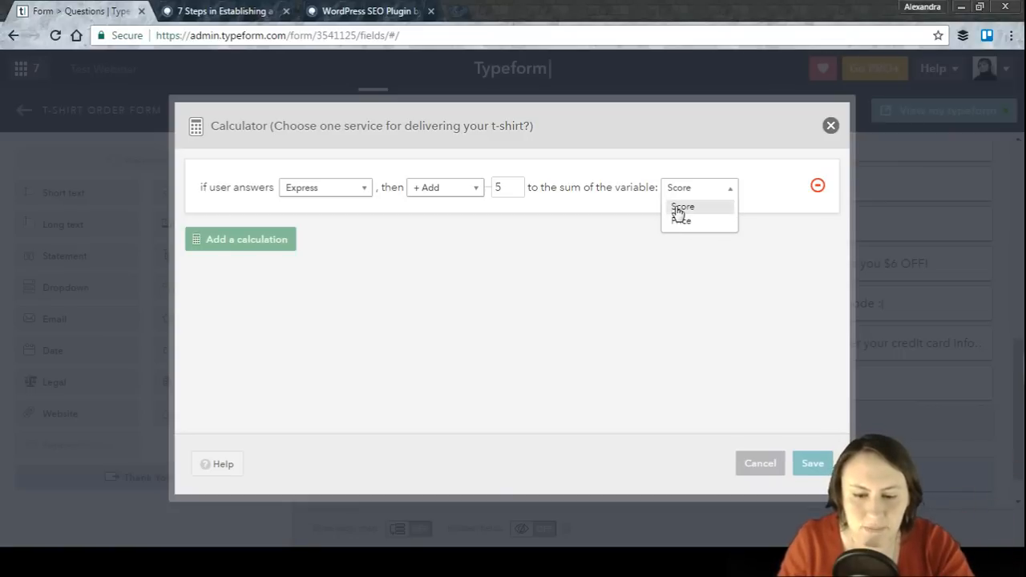
{"action": "left_click", "coordinate": [677, 206]}
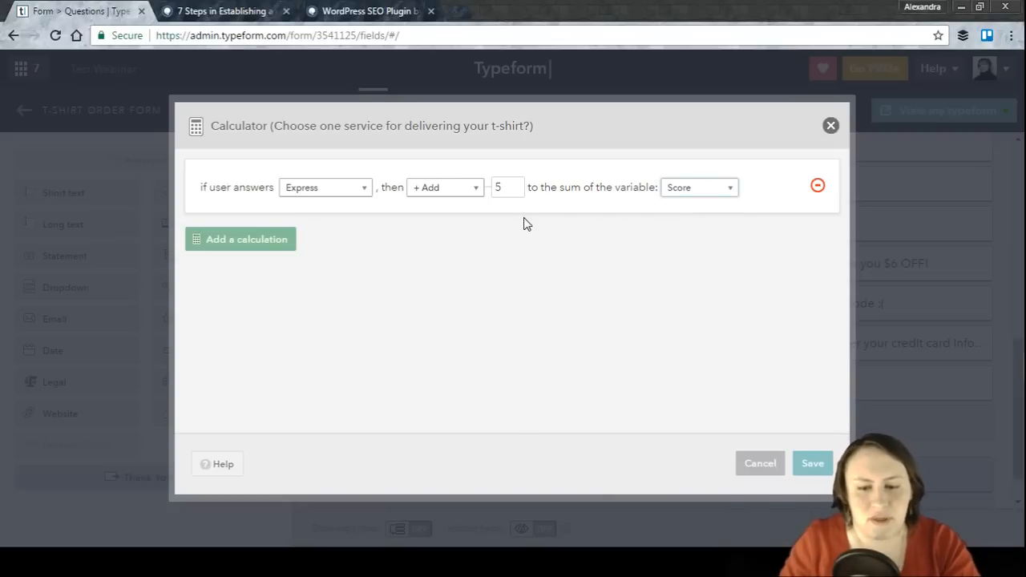
Step: Add a second calculation that adds 10 to Score when the user answers Over night
{"action": "left_click", "coordinate": [248, 245]}
{"action": "left_click", "coordinate": [330, 258]}
{"action": "left_click", "coordinate": [328, 303]}
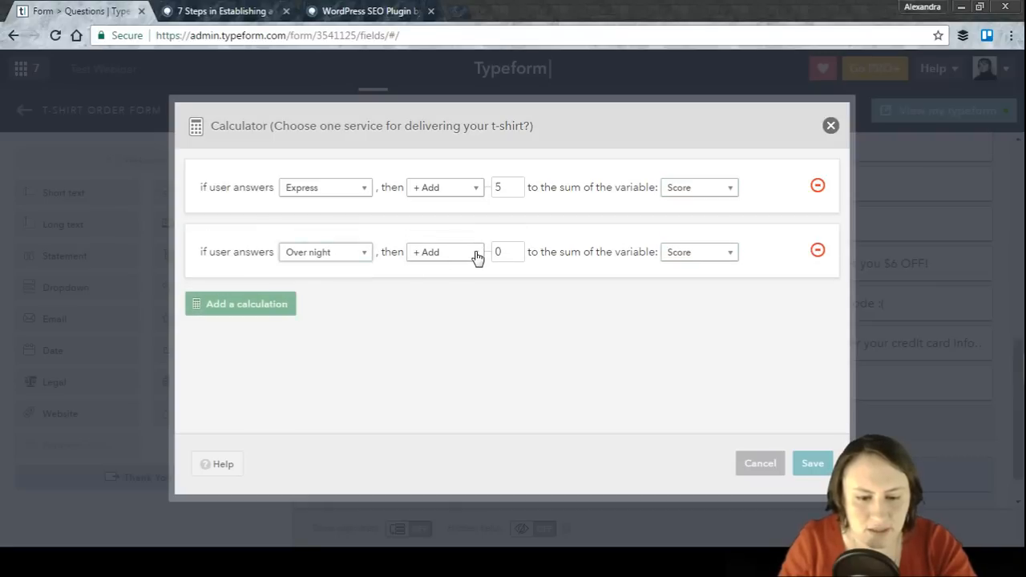
{"action": "left_click", "coordinate": [477, 257]}
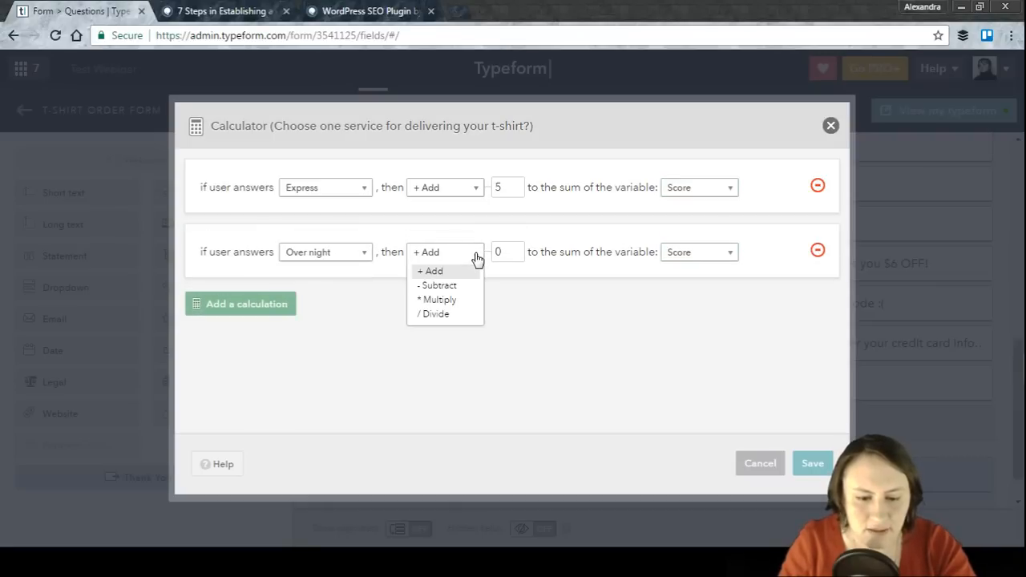
{"action": "left_click", "coordinate": [477, 257]}
{"action": "left_click", "coordinate": [501, 253]}
{"action": "key", "text": "BackSpace"}
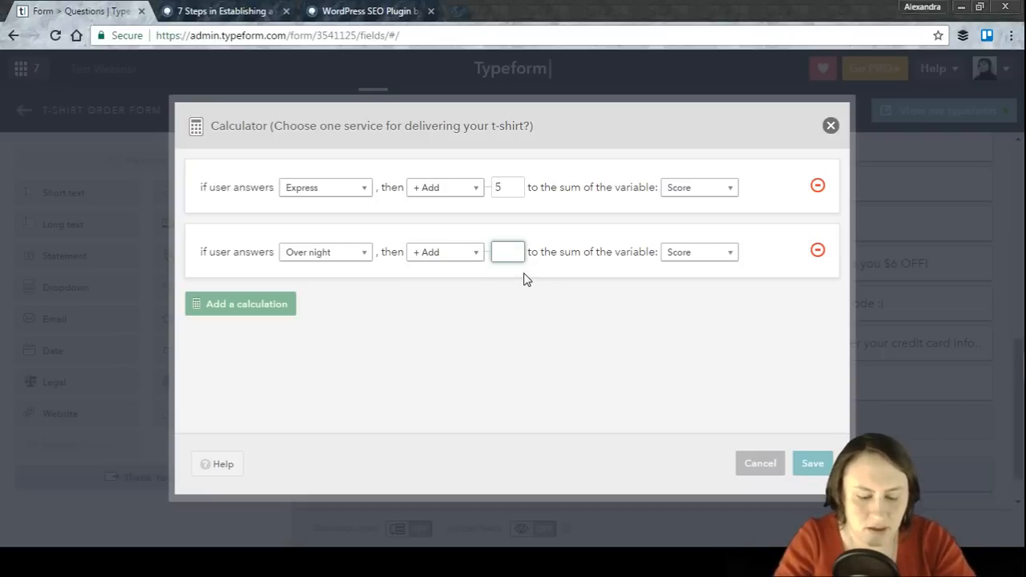
{"action": "type", "text": "10"}
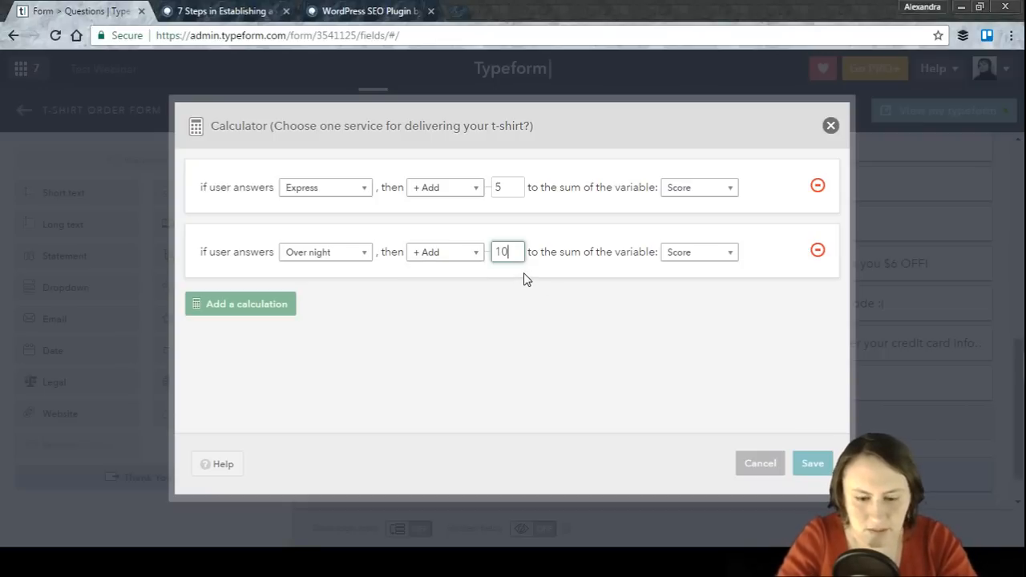
Step: Save the calculator rules for the delivery question
{"action": "left_click", "coordinate": [691, 259]}
{"action": "left_click", "coordinate": [691, 259]}
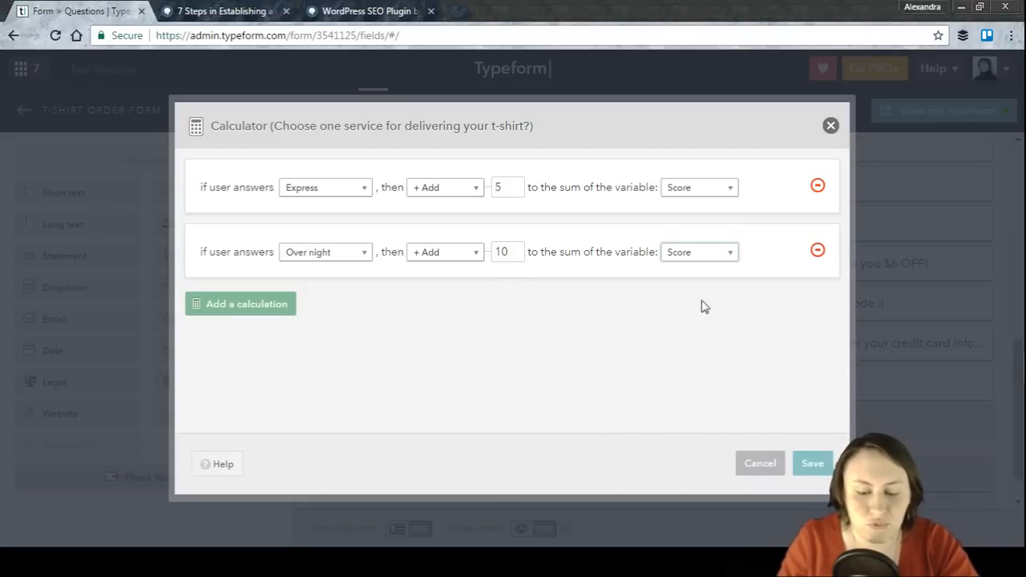
{"action": "left_click", "coordinate": [806, 463]}
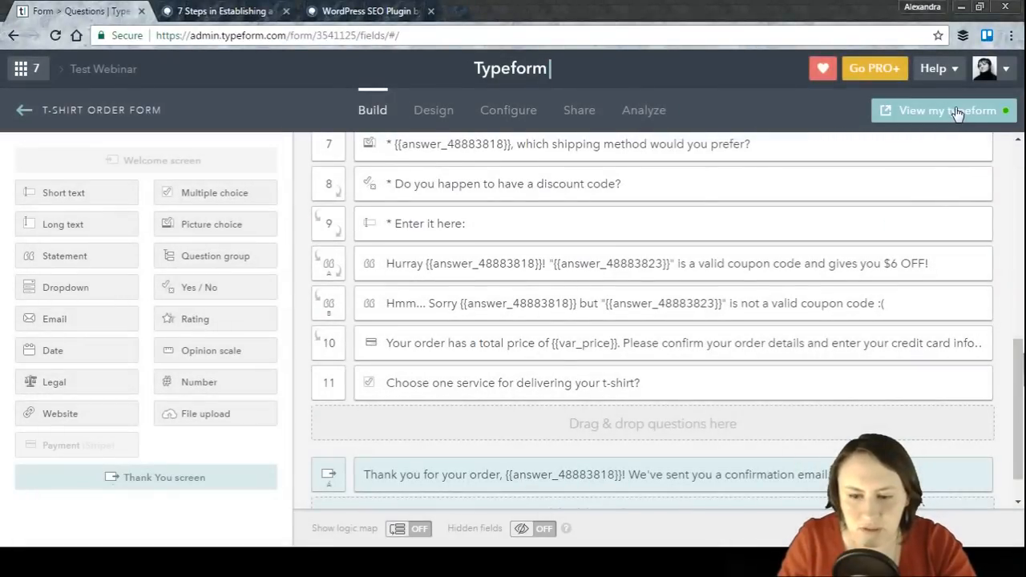
Step: Open the live typeform preview and start the order form
{"action": "left_click", "coordinate": [944, 117]}
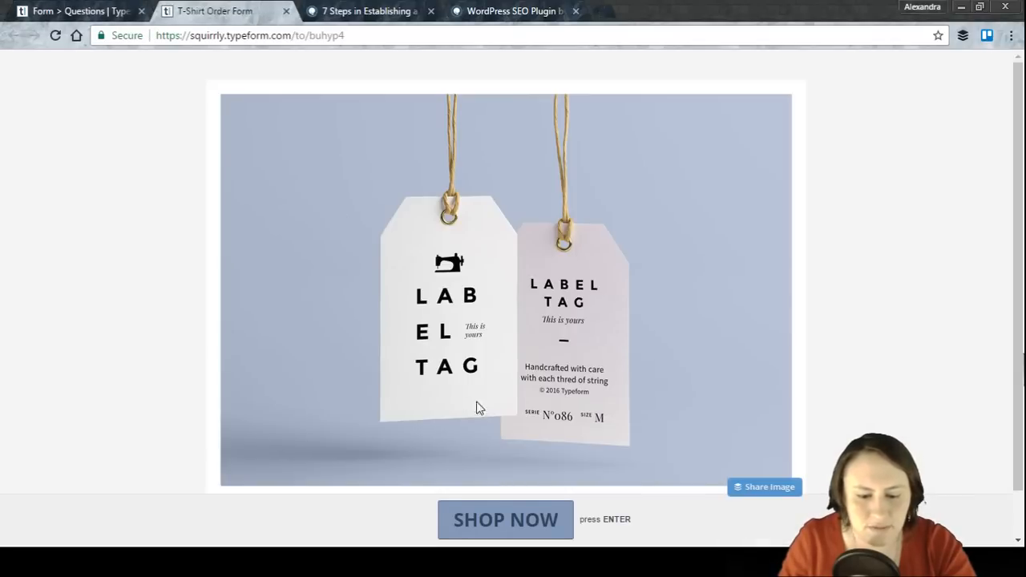
{"action": "scroll", "coordinate": [858, 233], "scroll_direction": "down", "scroll_amount": 1}
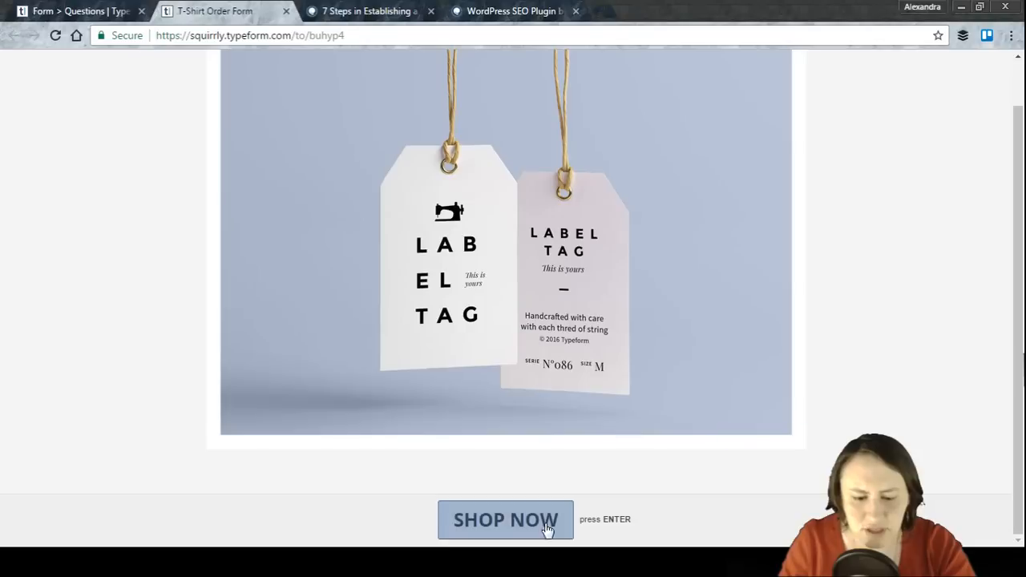
{"action": "left_click", "coordinate": [497, 523]}
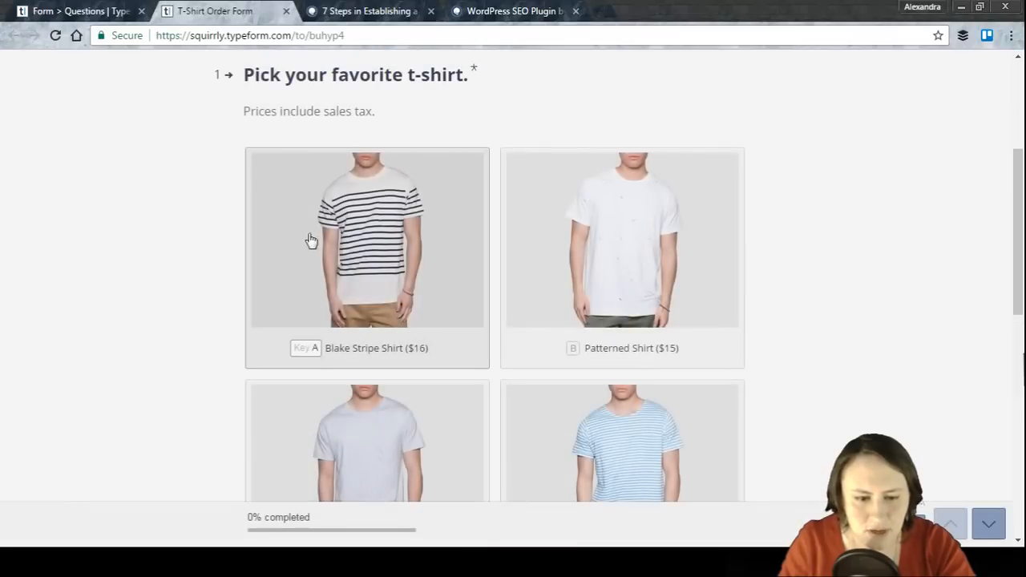
Step: Answer the first questions by picking the Soft Grey Shirt and size M
{"action": "scroll", "coordinate": [560, 132], "scroll_direction": "down", "scroll_amount": 1}
{"action": "scroll", "coordinate": [530, 196], "scroll_direction": "up", "scroll_amount": 2}
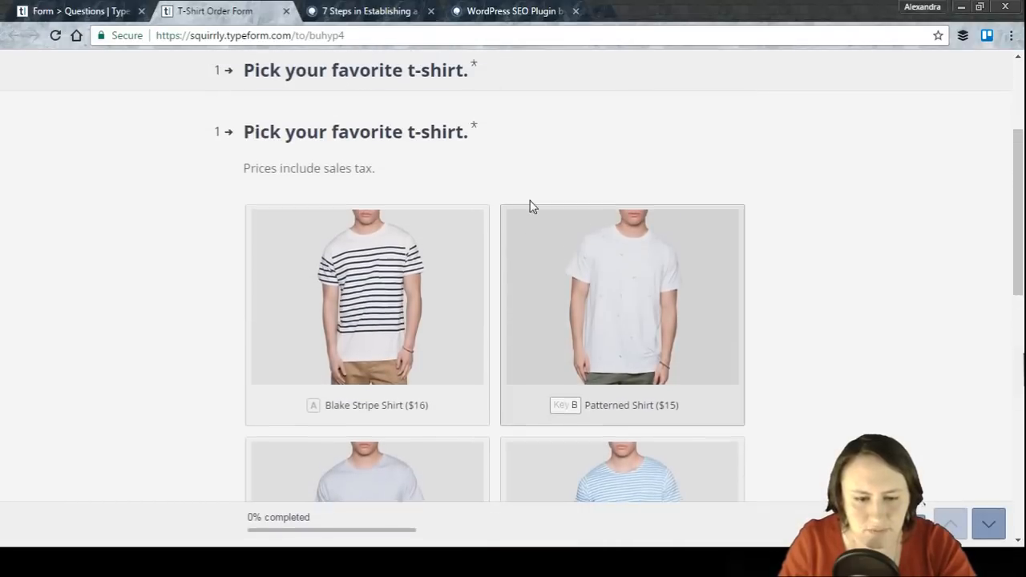
{"action": "scroll", "coordinate": [425, 175], "scroll_direction": "down", "scroll_amount": 1}
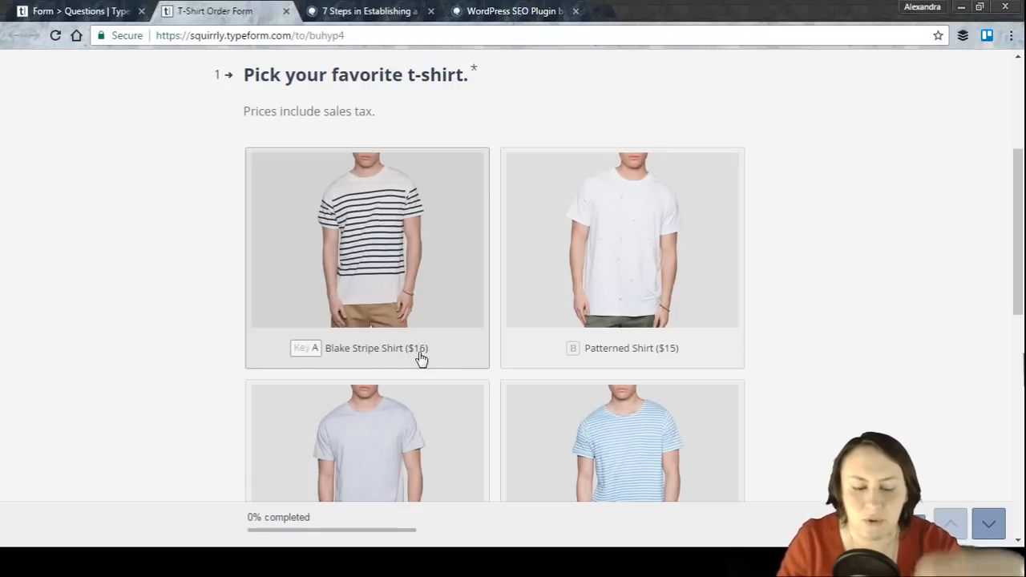
{"action": "scroll", "coordinate": [519, 134], "scroll_direction": "down", "scroll_amount": 2}
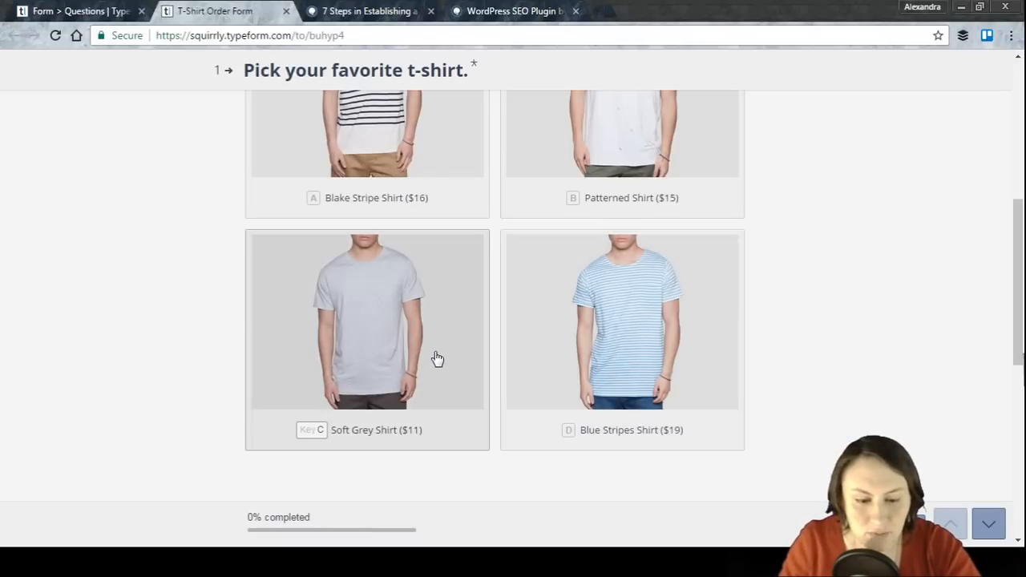
{"action": "left_click", "coordinate": [441, 324]}
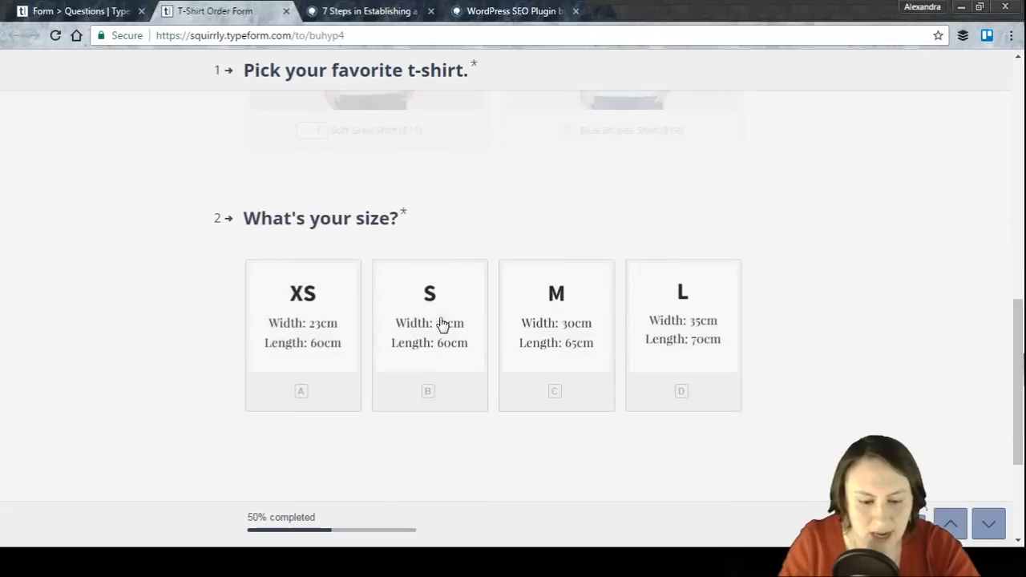
{"action": "left_click", "coordinate": [569, 283]}
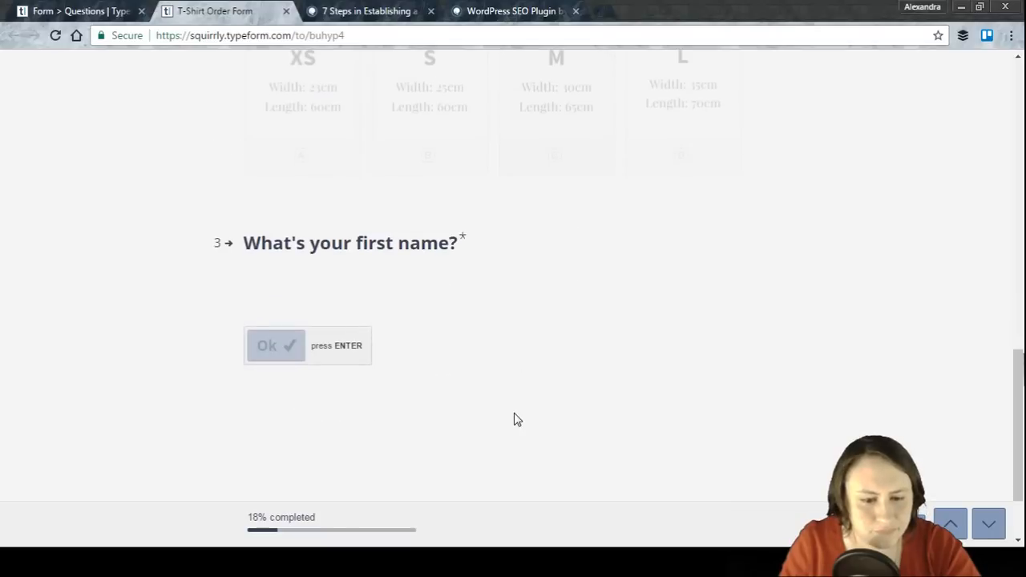
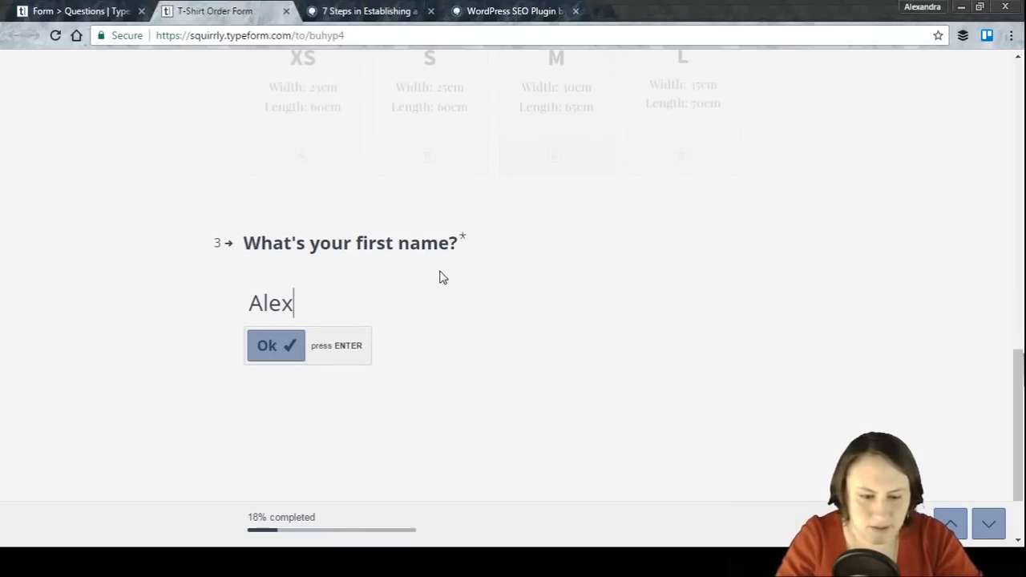
Step: Enter the respondent's first name and last name in the form
{"action": "key", "text": "Return"}
{"action": "key", "text": "Return"}
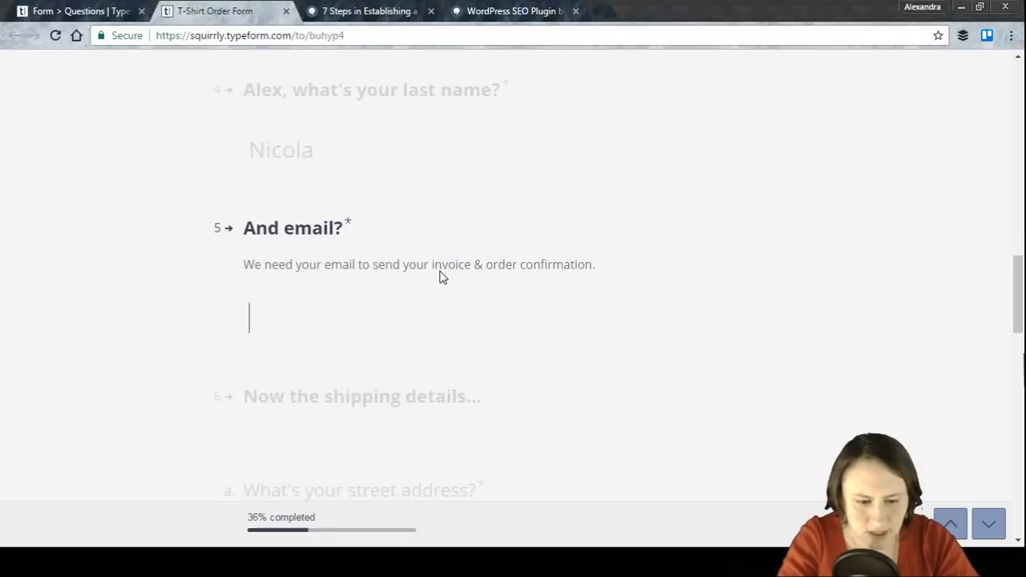
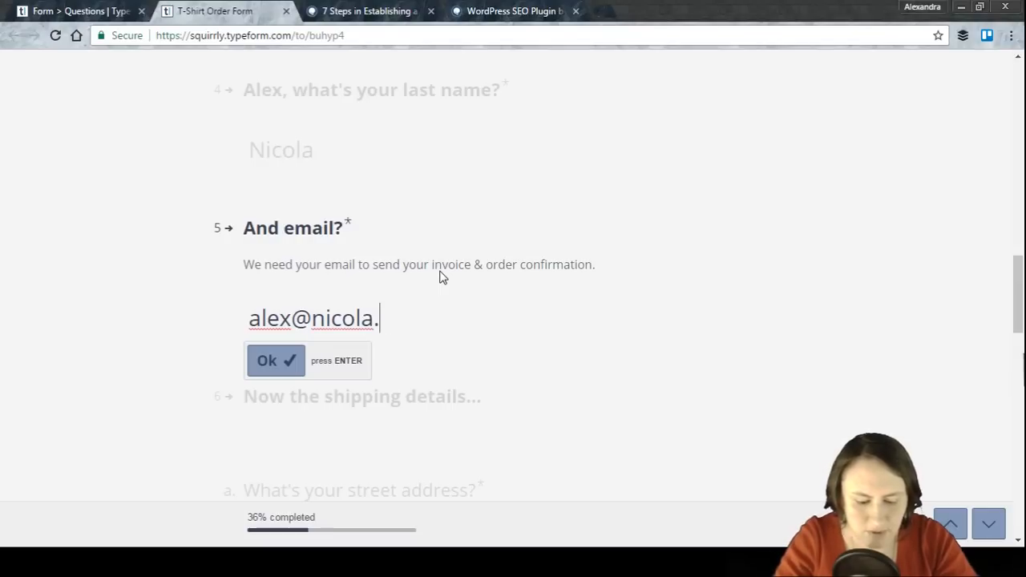
Step: Fill in the respondent's e-mail address and submit it
{"action": "type", "text": "com"}
{"action": "key", "text": "Return"}
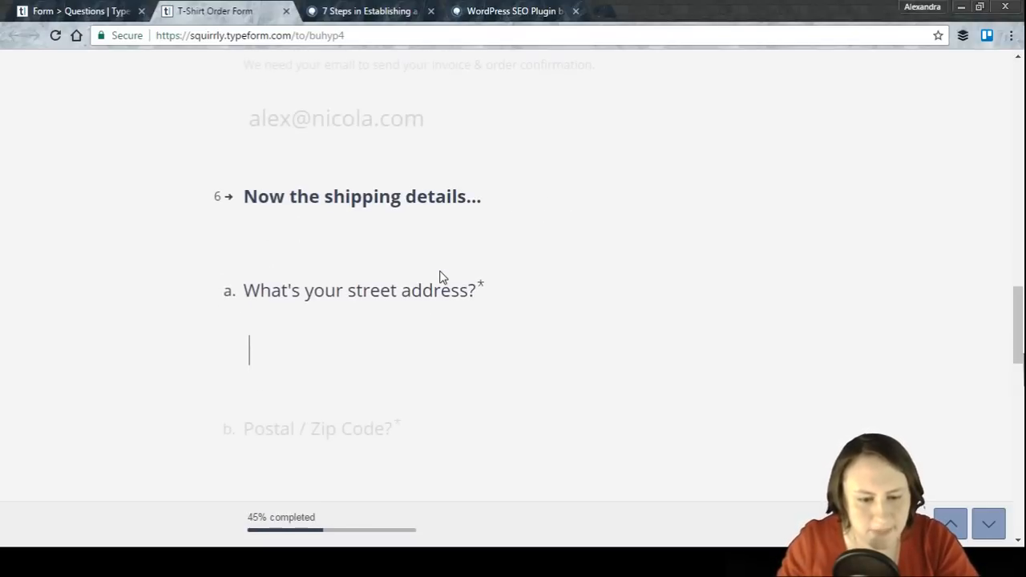
Step: Fill in the street address, postal code and city of the shipping details
{"action": "type", "text": "Londom"}
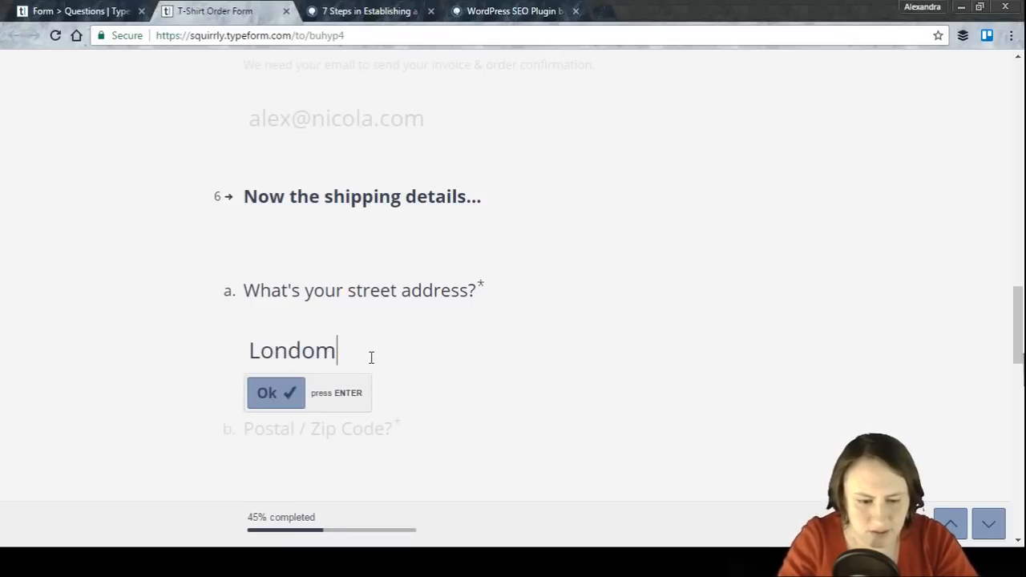
{"action": "key", "text": "Return"}
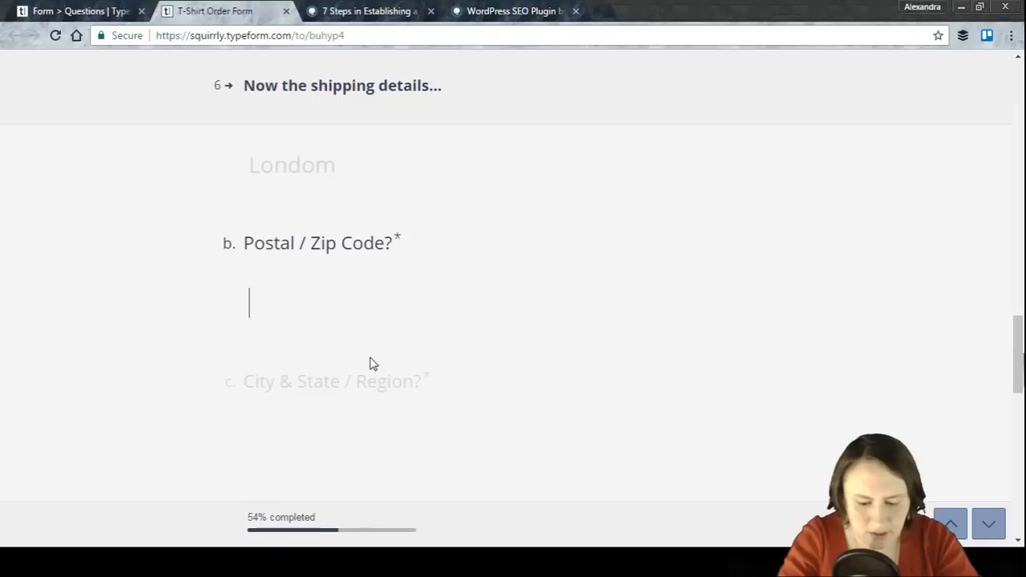
{"action": "type", "text": "400"}
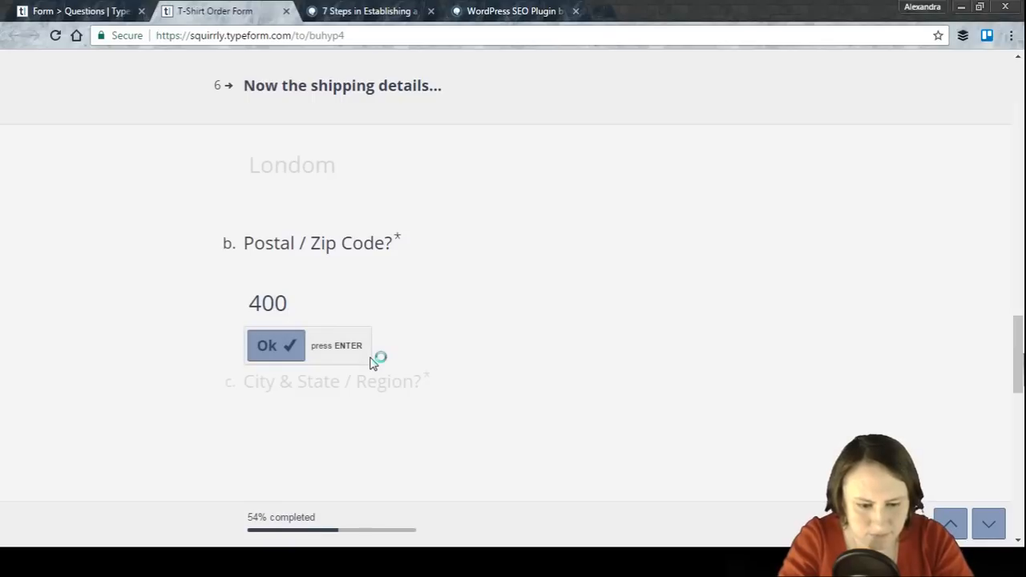
{"action": "key", "text": "Return"}
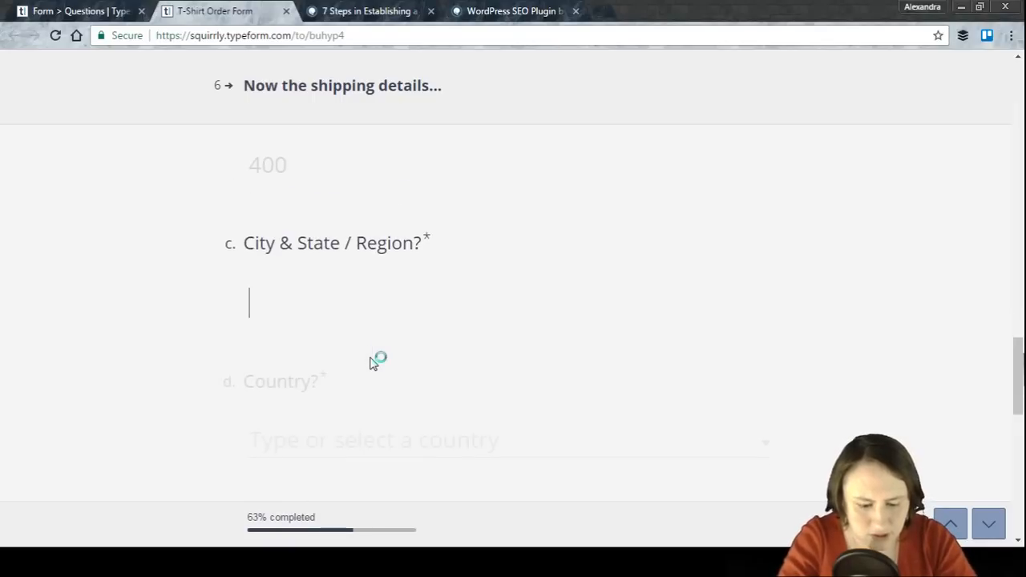
{"action": "type", "text": "g"}
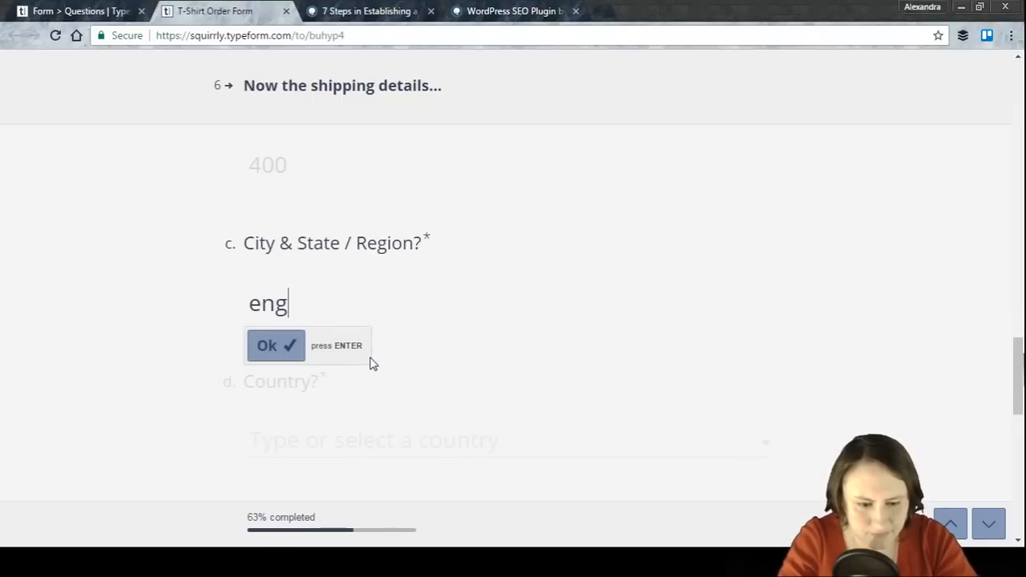
{"action": "key", "text": "BackSpace"}
{"action": "key", "text": "BackSpace"}
{"action": "key", "text": "BackSpace"}
{"action": "type", "text": "London"}
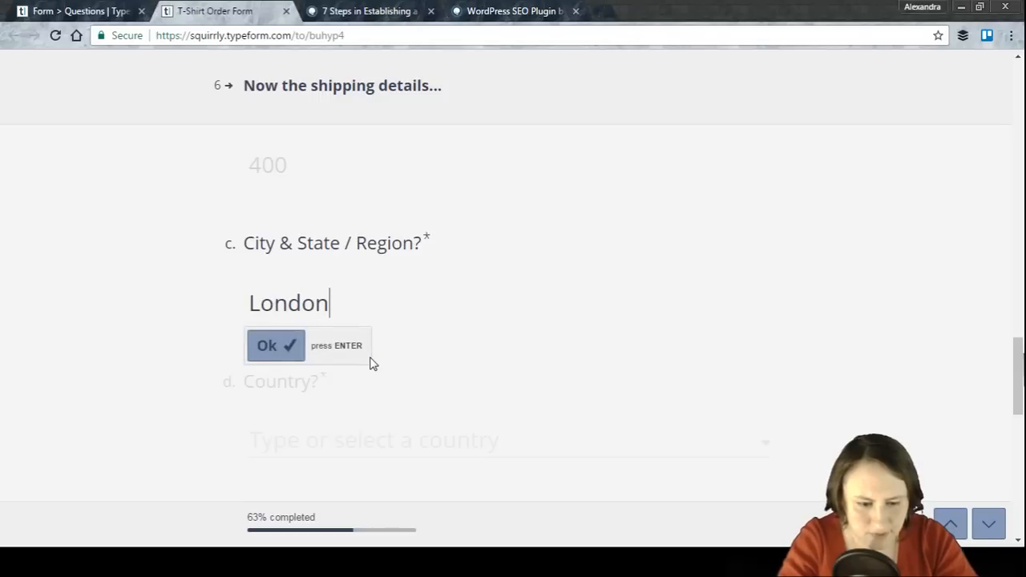
{"action": "key", "text": "Return"}
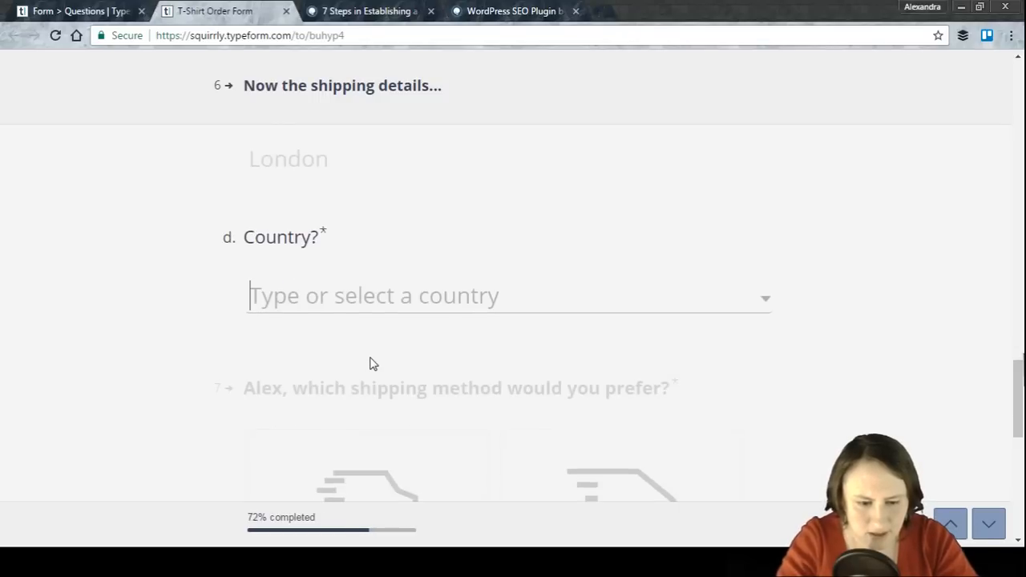
Step: Search the country list and select the respondent's country
{"action": "type", "text": "en"}
{"action": "key", "text": "BackSpace"}
{"action": "key", "text": "BackSpace"}
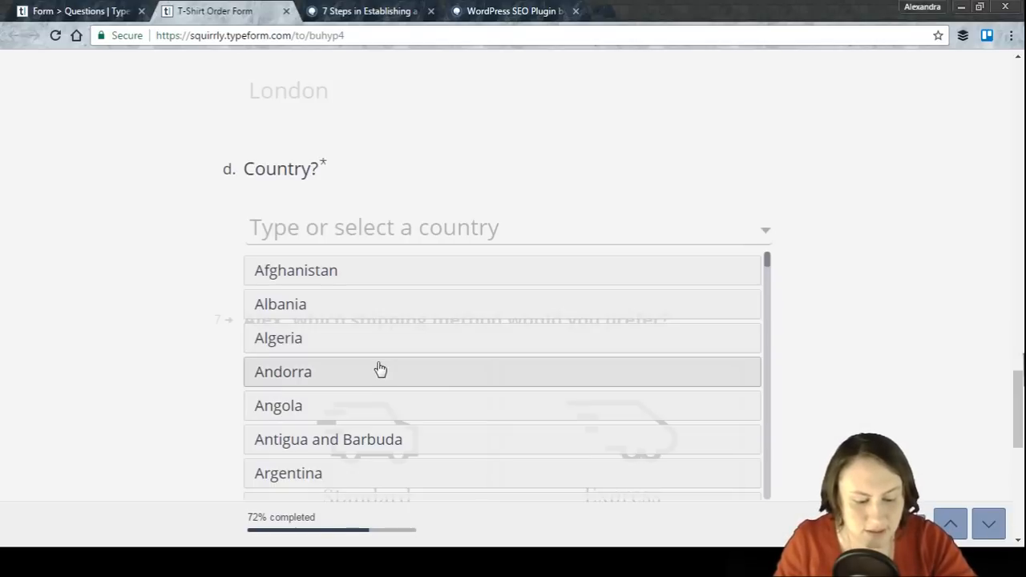
{"action": "type", "text": "E"}
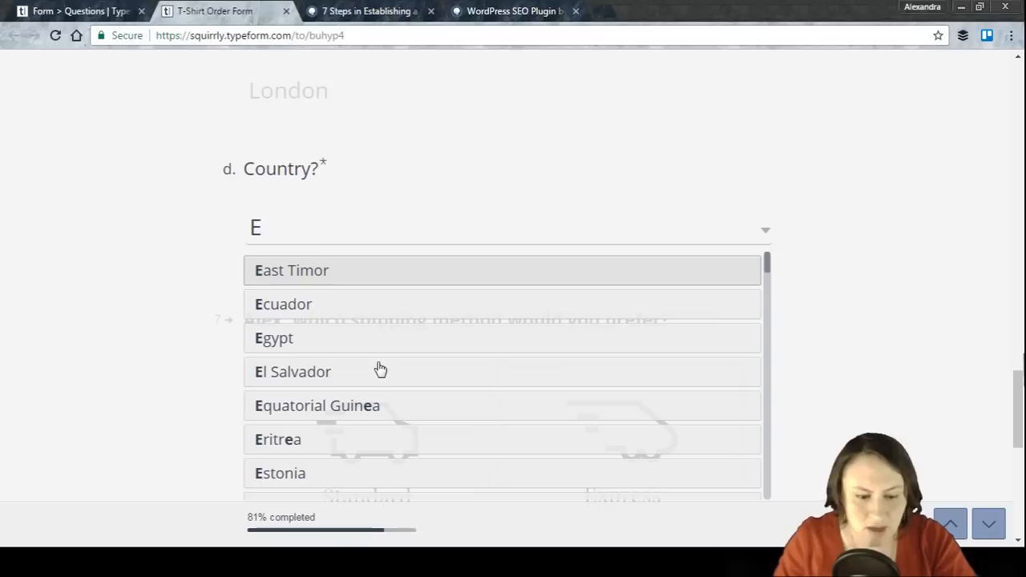
{"action": "type", "text": "ng"}
{"action": "key", "text": "BackSpace"}
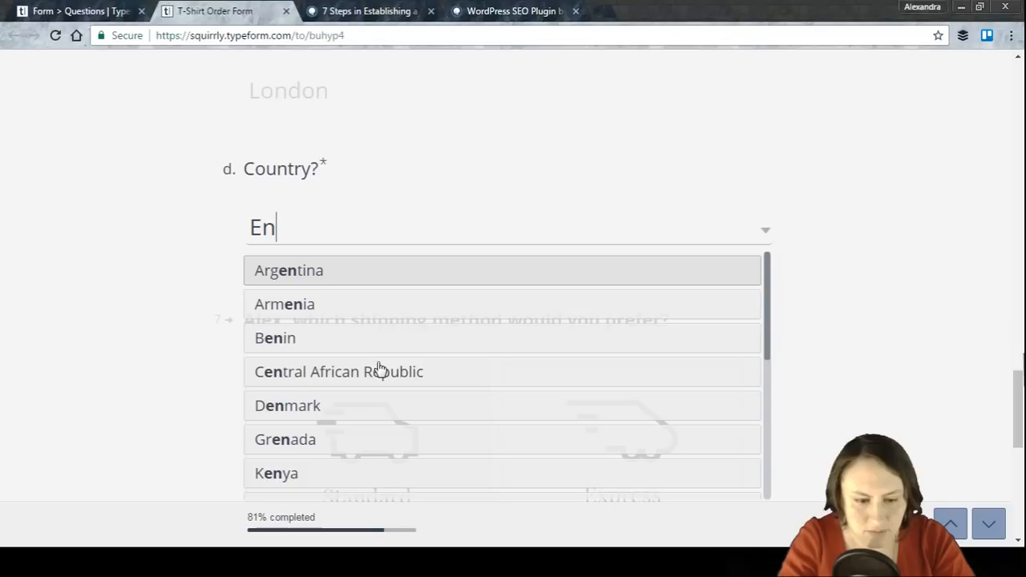
{"action": "key", "text": "BackSpace"}
{"action": "key", "text": "BackSpace"}
{"action": "type", "text": "Uni"}
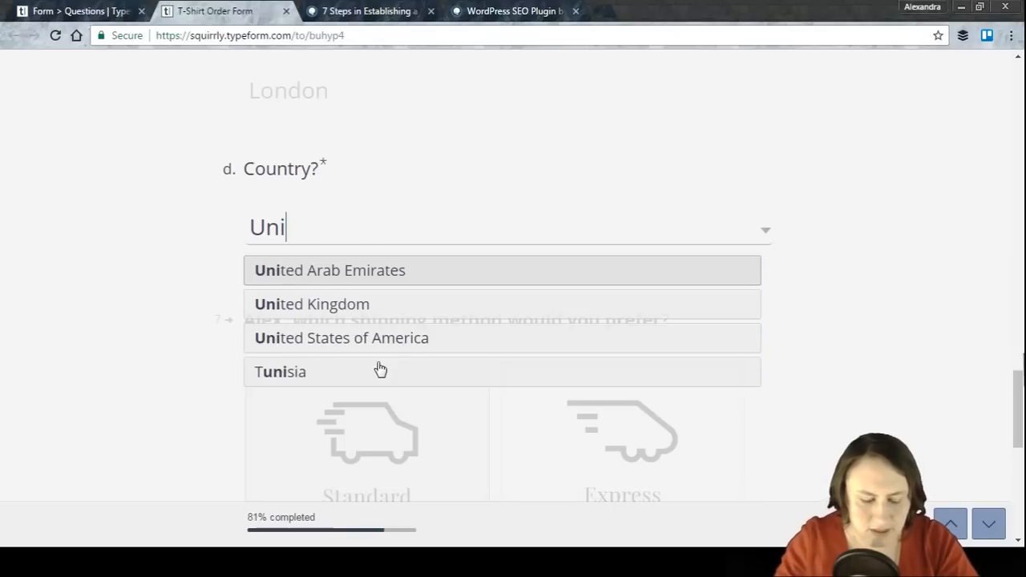
{"action": "left_click", "coordinate": [363, 305]}
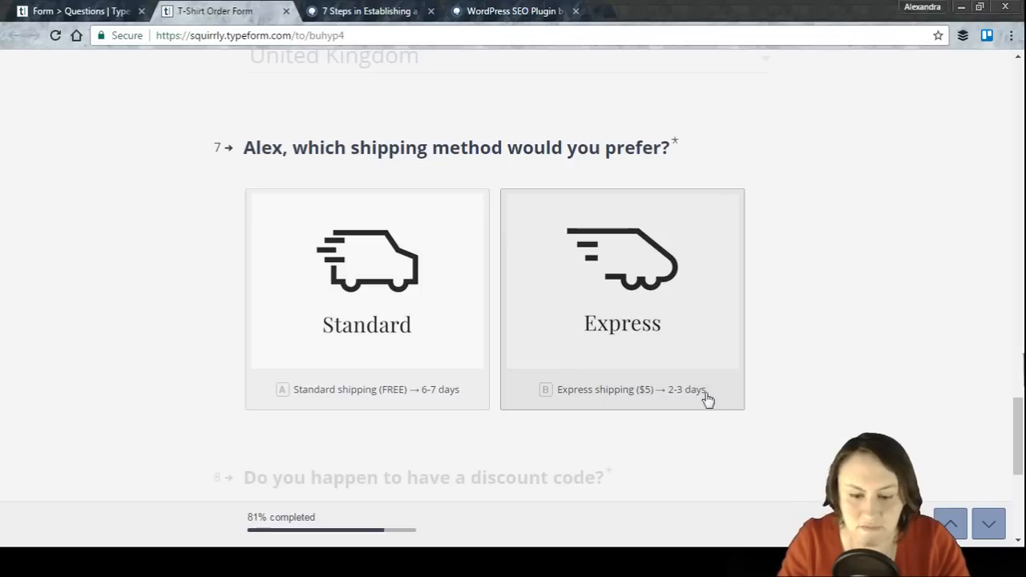
Step: Choose Express shipping, confirm having a discount code, and enter the code xyz
{"action": "left_click", "coordinate": [614, 282]}
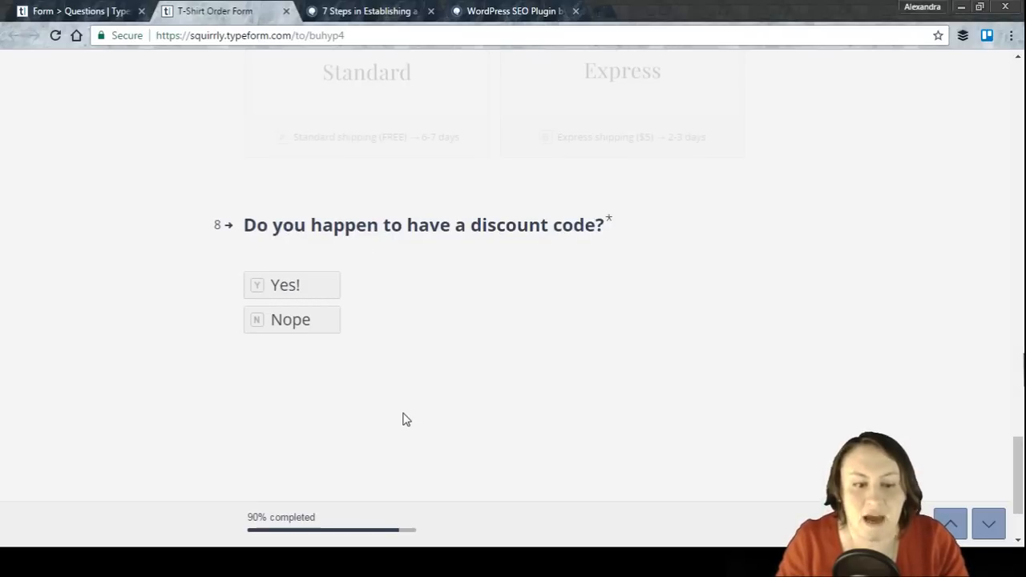
{"action": "left_click", "coordinate": [312, 298]}
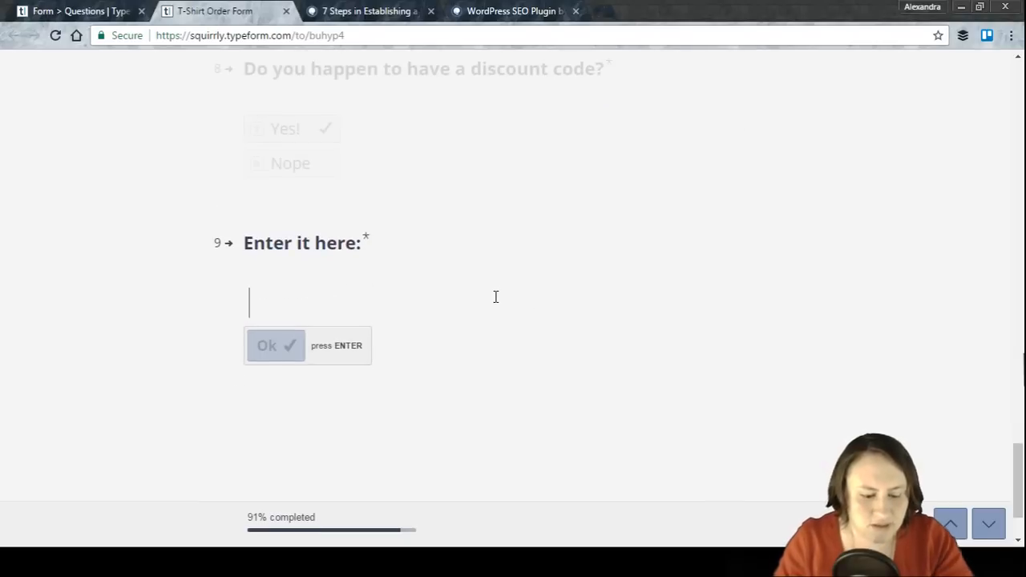
{"action": "type", "text": "X"}
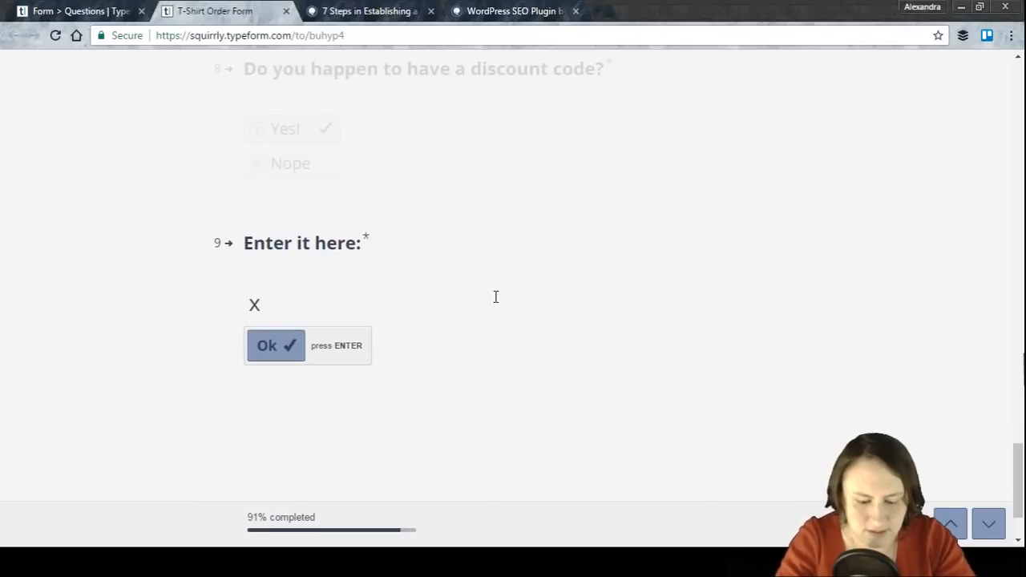
{"action": "type", "text": "yz"}
{"action": "key", "text": "Return"}
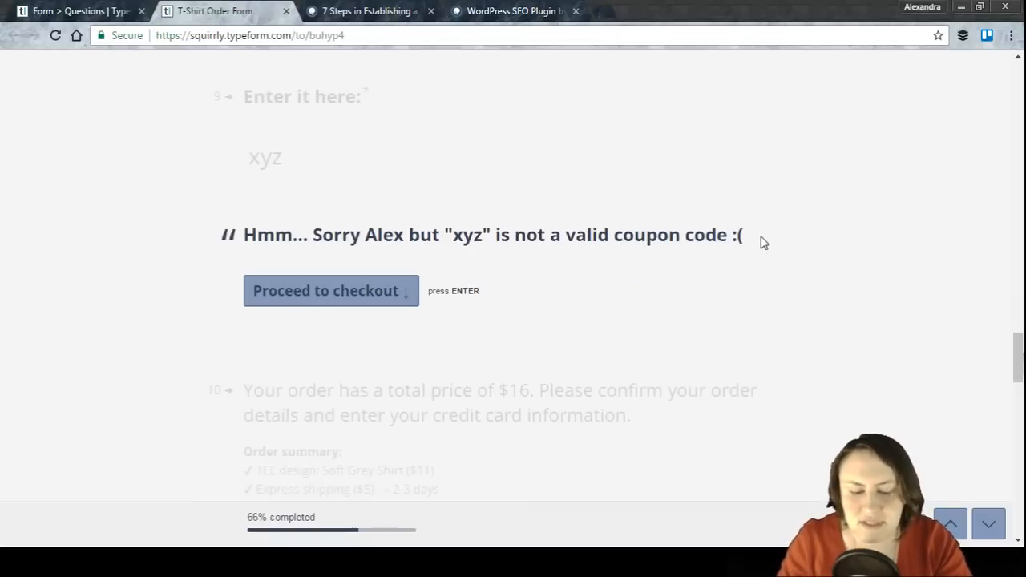
Step: Proceed to checkout and scroll through the payment section down to the delivery-service question
{"action": "left_click", "coordinate": [389, 299]}
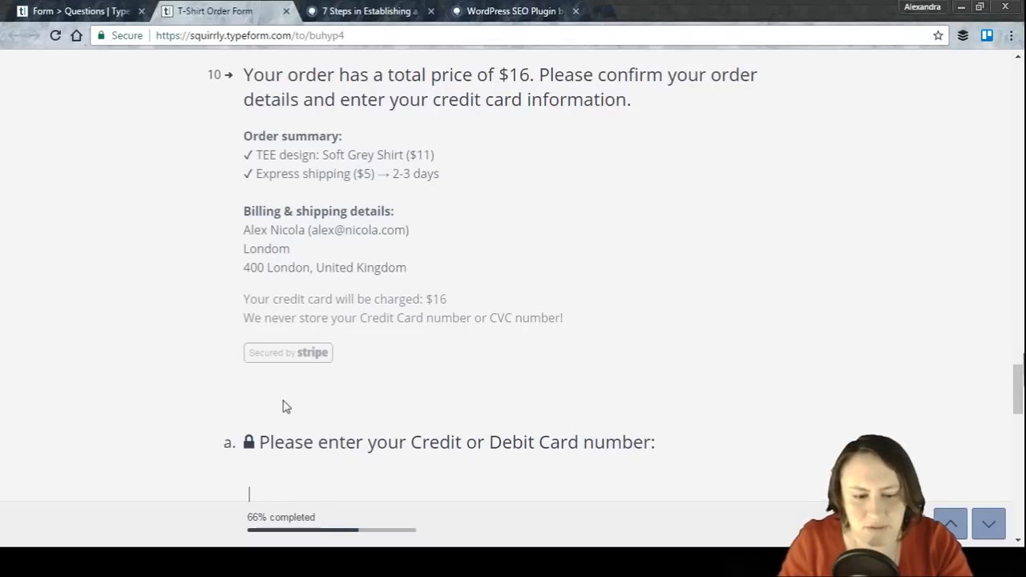
{"action": "scroll", "coordinate": [323, 305], "scroll_direction": "down", "scroll_amount": 1}
{"action": "scroll", "coordinate": [328, 307], "scroll_direction": "down", "scroll_amount": 1}
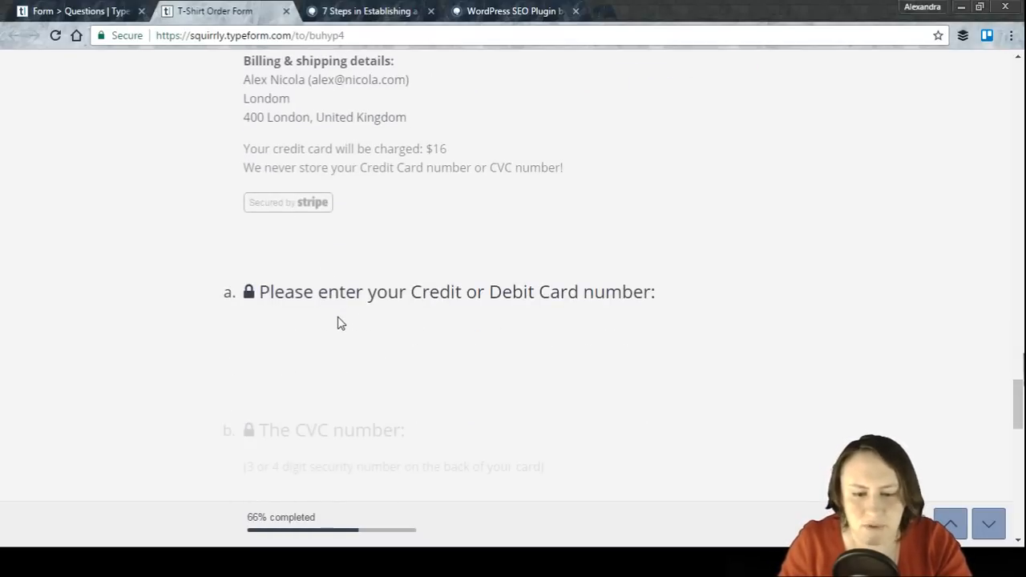
{"action": "scroll", "coordinate": [349, 321], "scroll_direction": "down", "scroll_amount": 4}
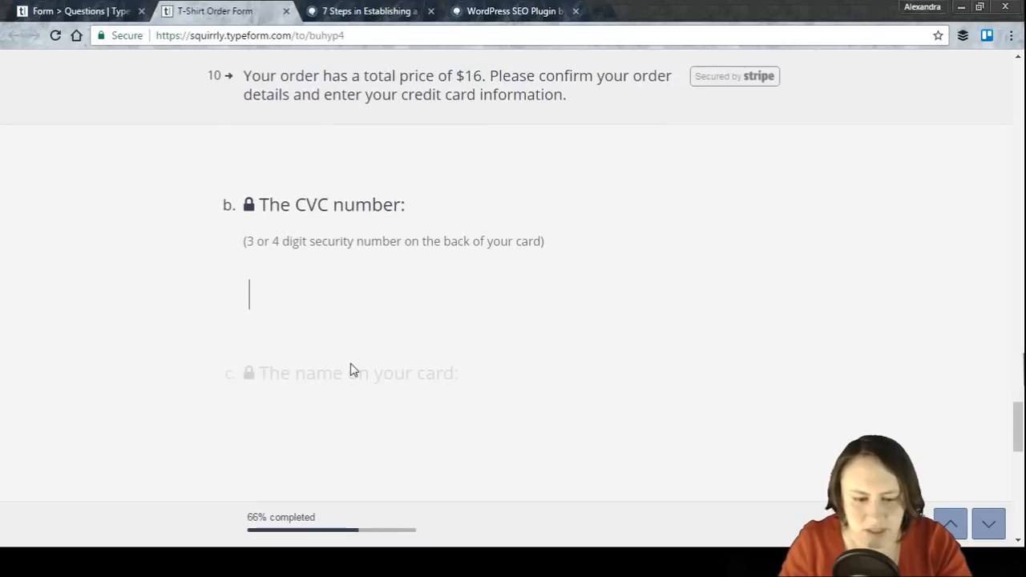
{"action": "scroll", "coordinate": [359, 387], "scroll_direction": "down", "scroll_amount": 2}
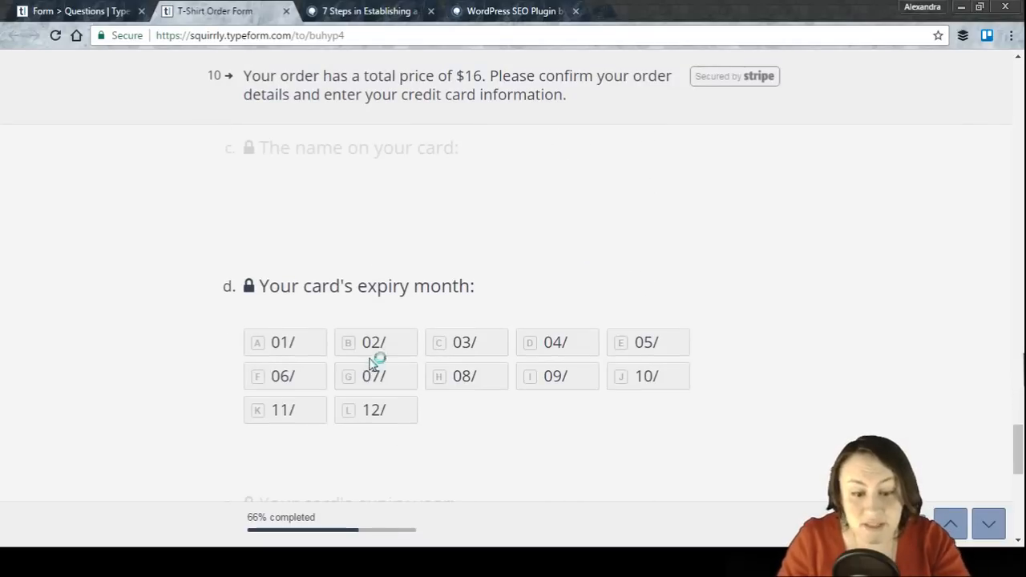
{"action": "scroll", "coordinate": [490, 296], "scroll_direction": "down", "scroll_amount": 3}
{"action": "scroll", "coordinate": [489, 290], "scroll_direction": "down", "scroll_amount": 4}
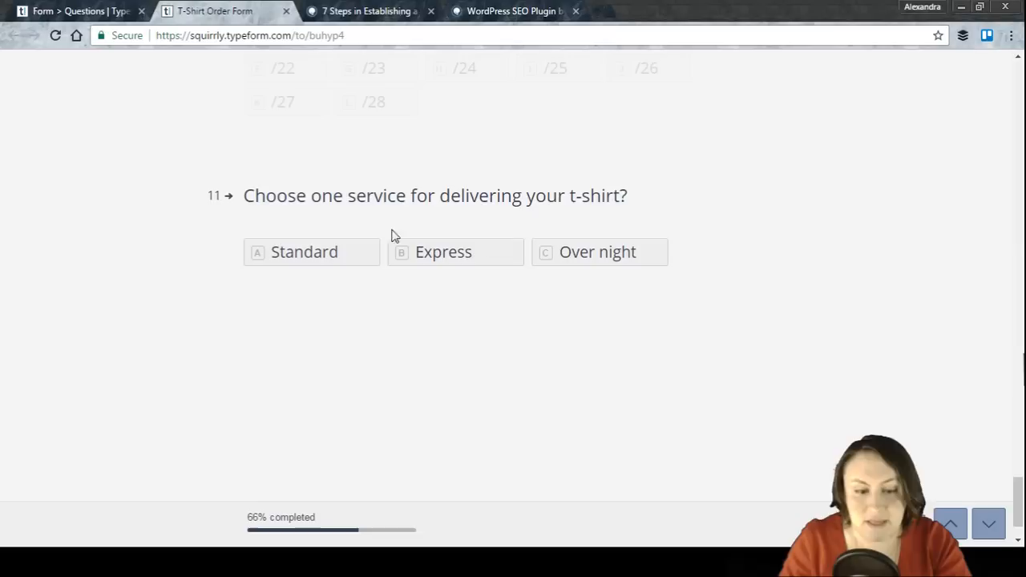
Step: Choose Standard as the delivery service in the live form and scroll back up to review the order summary
{"action": "left_click", "coordinate": [303, 257]}
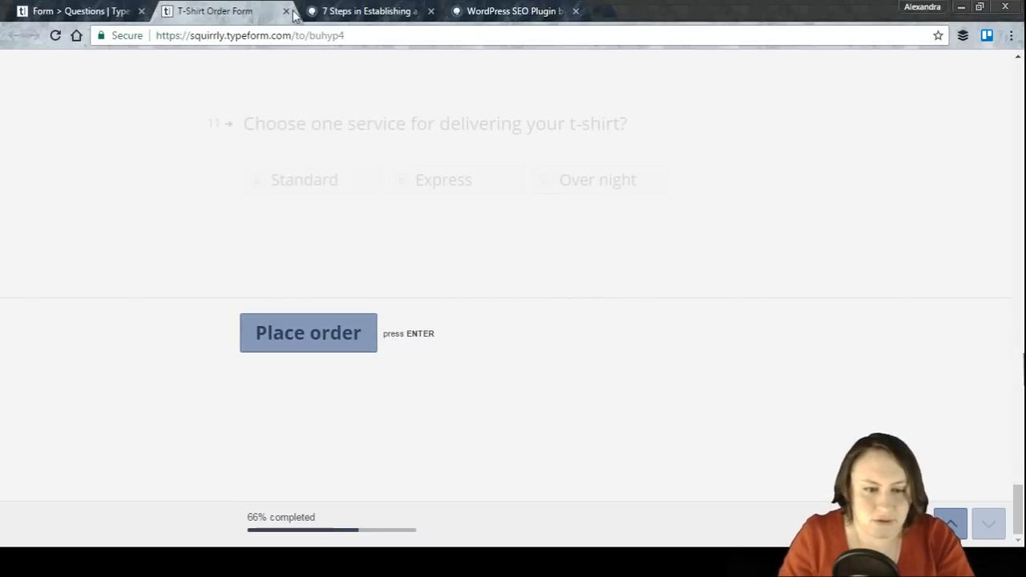
{"action": "scroll", "coordinate": [310, 222], "scroll_direction": "up", "scroll_amount": 6}
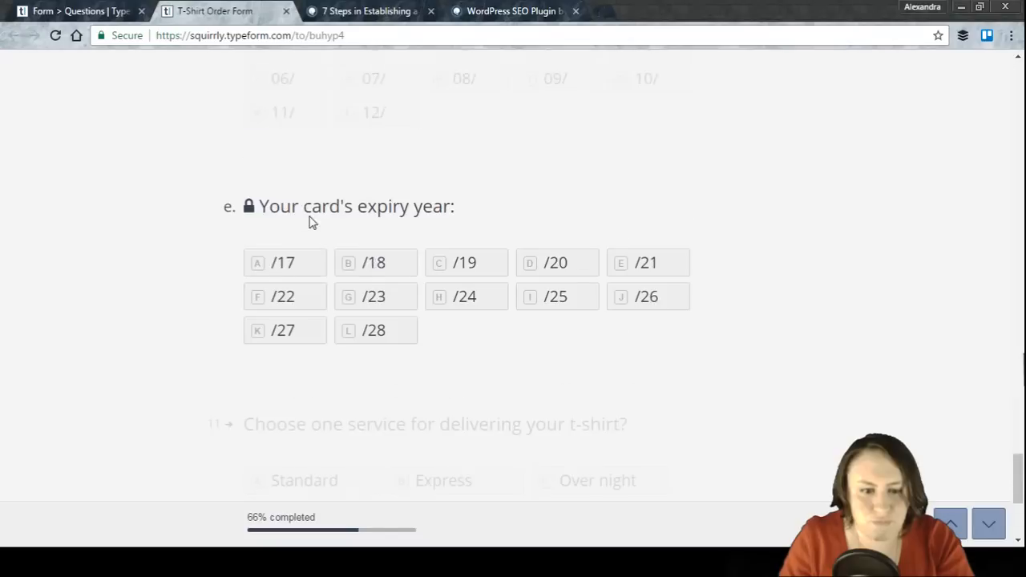
{"action": "scroll", "coordinate": [311, 222], "scroll_direction": "up", "scroll_amount": 5}
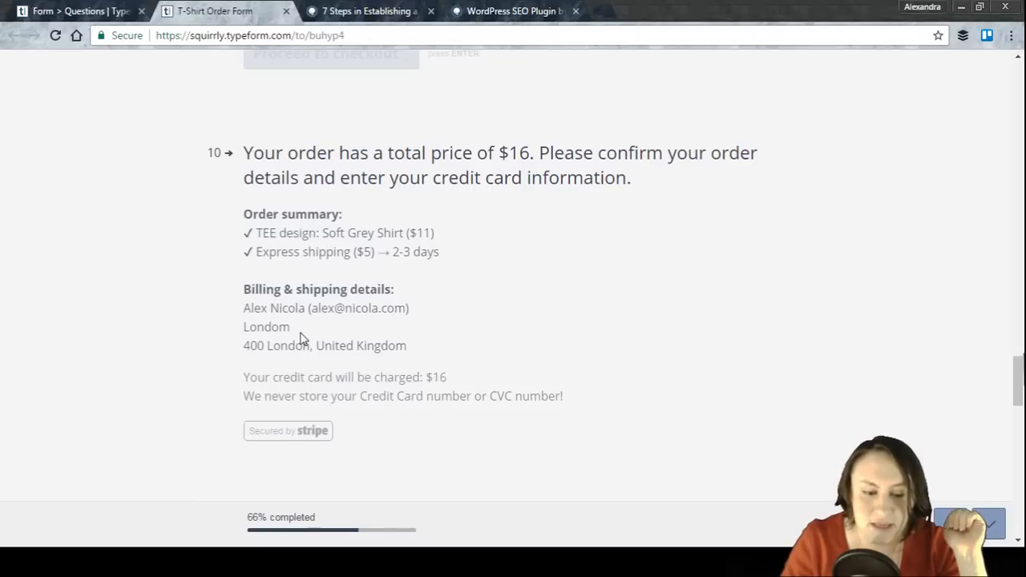
{"action": "scroll", "coordinate": [313, 414], "scroll_direction": "down", "scroll_amount": 2}
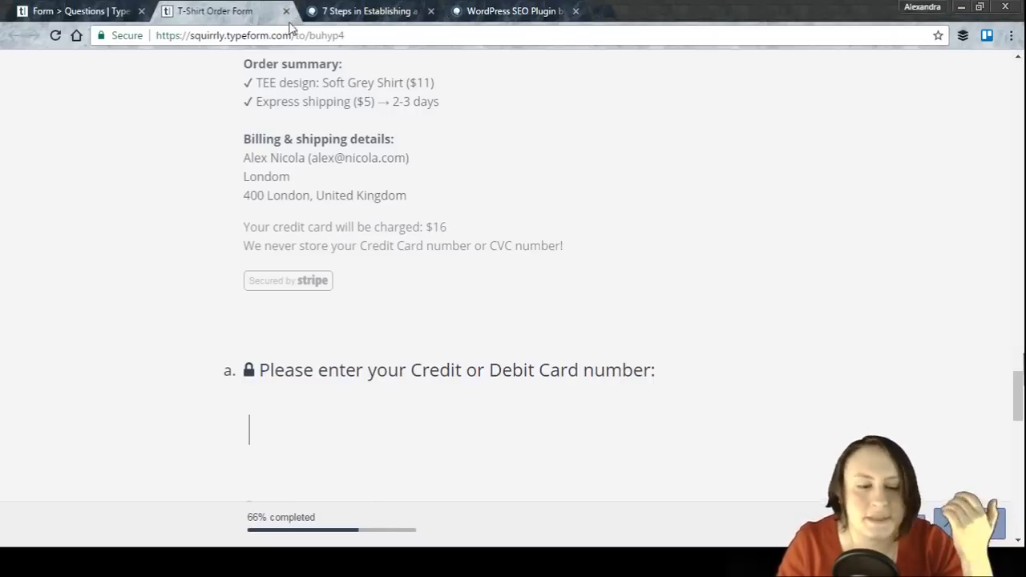
Step: Close the live form tab and scroll through the question list in the form builder
{"action": "left_click", "coordinate": [286, 12]}
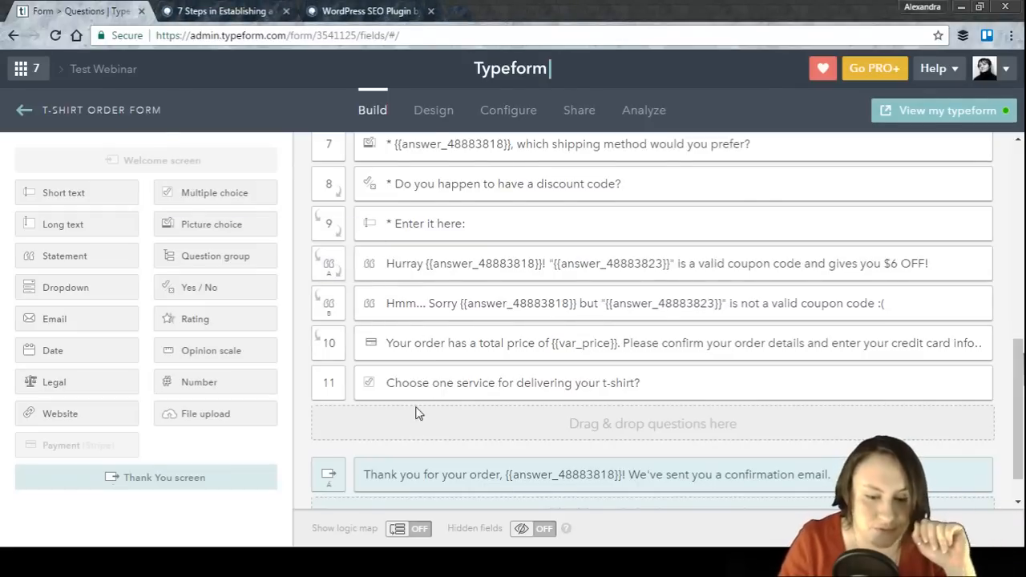
{"action": "scroll", "coordinate": [416, 413], "scroll_direction": "down", "scroll_amount": 1}
{"action": "scroll", "coordinate": [416, 413], "scroll_direction": "up", "scroll_amount": 3}
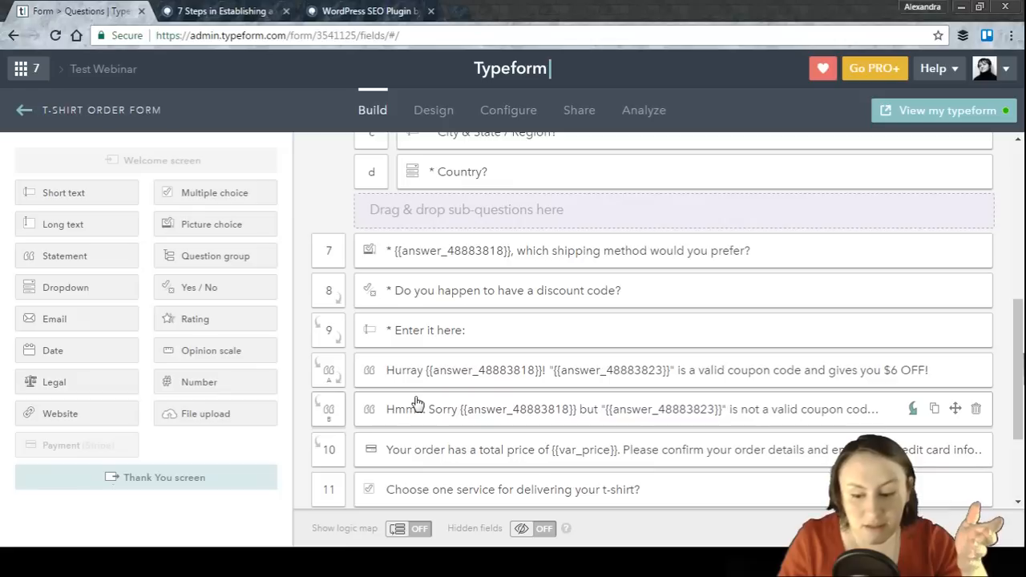
{"action": "scroll", "coordinate": [417, 401], "scroll_direction": "down", "scroll_amount": 2}
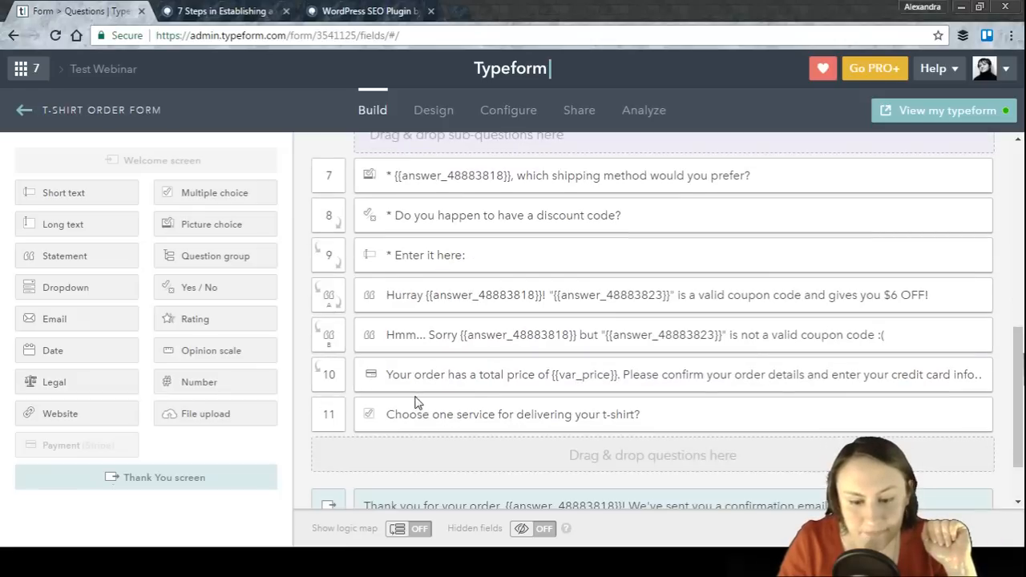
{"action": "scroll", "coordinate": [416, 400], "scroll_direction": "up", "scroll_amount": 2}
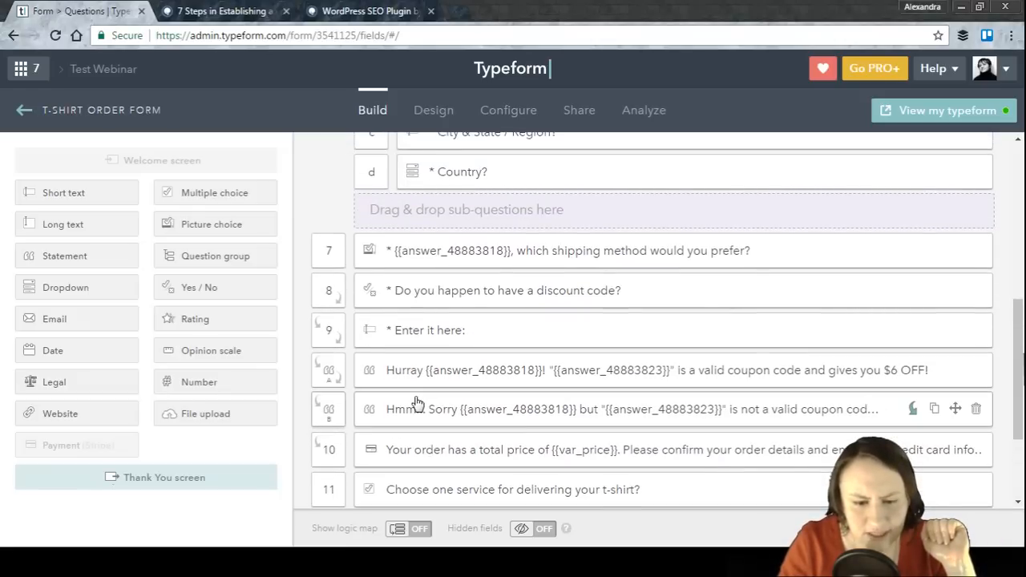
Step: Open the discount-code question, the code-entry question and the valid-coupon statement in turn to inspect them, closing each without changes
{"action": "left_click", "coordinate": [445, 297]}
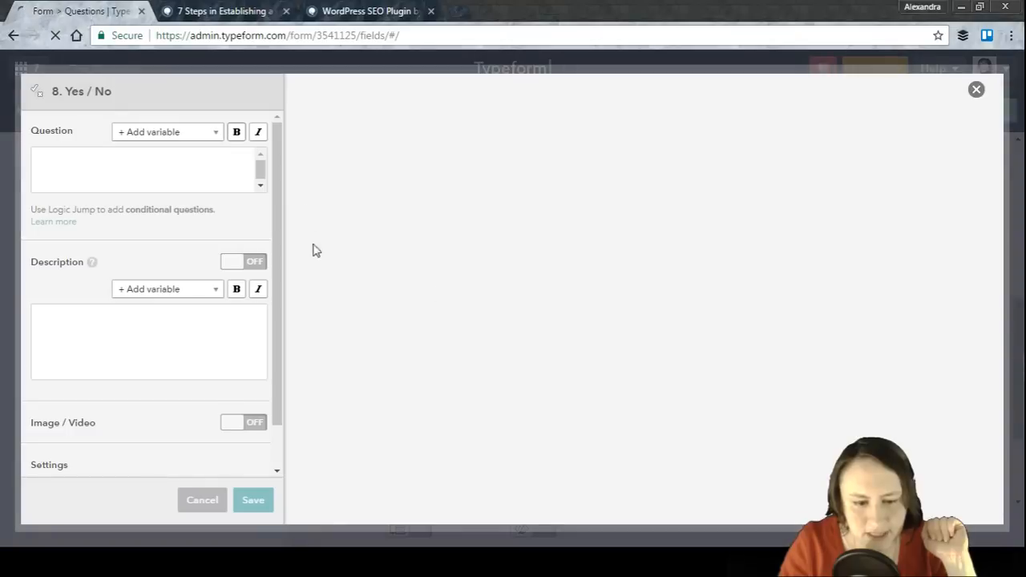
{"action": "left_click", "coordinate": [211, 501]}
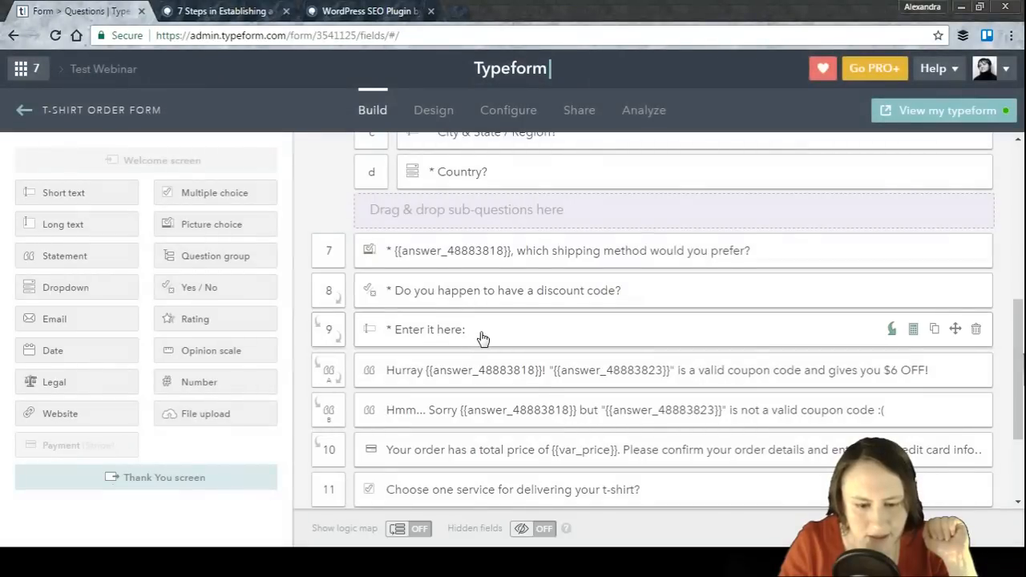
{"action": "left_click", "coordinate": [484, 338]}
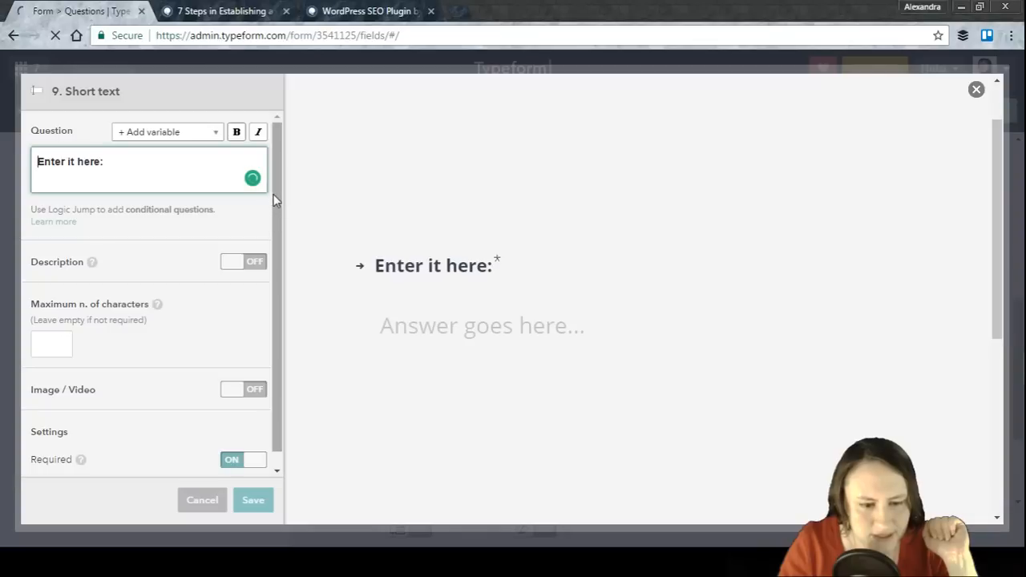
{"action": "scroll", "coordinate": [279, 207], "scroll_direction": "down", "scroll_amount": 1}
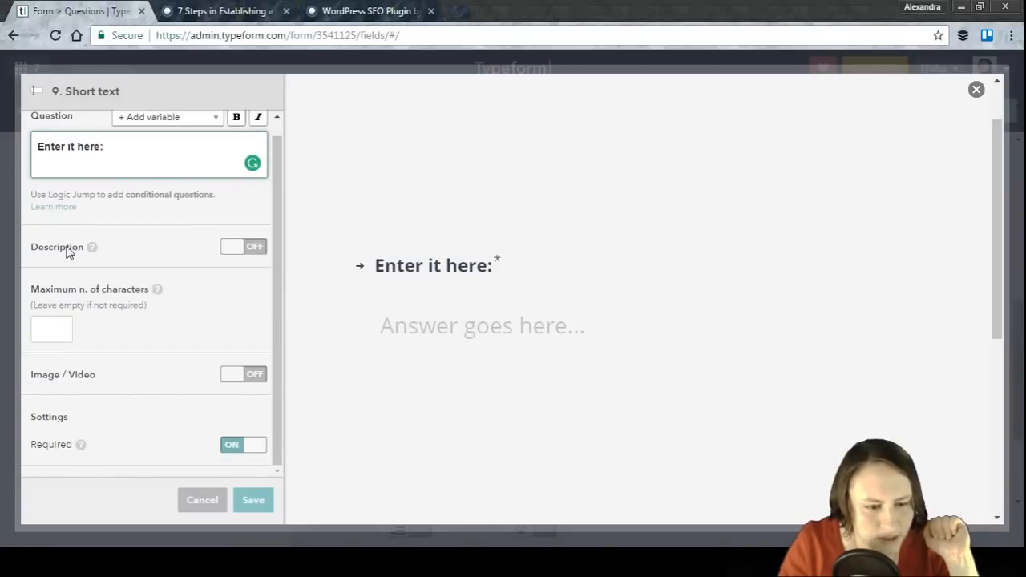
{"action": "scroll", "coordinate": [88, 233], "scroll_direction": "up", "scroll_amount": 1}
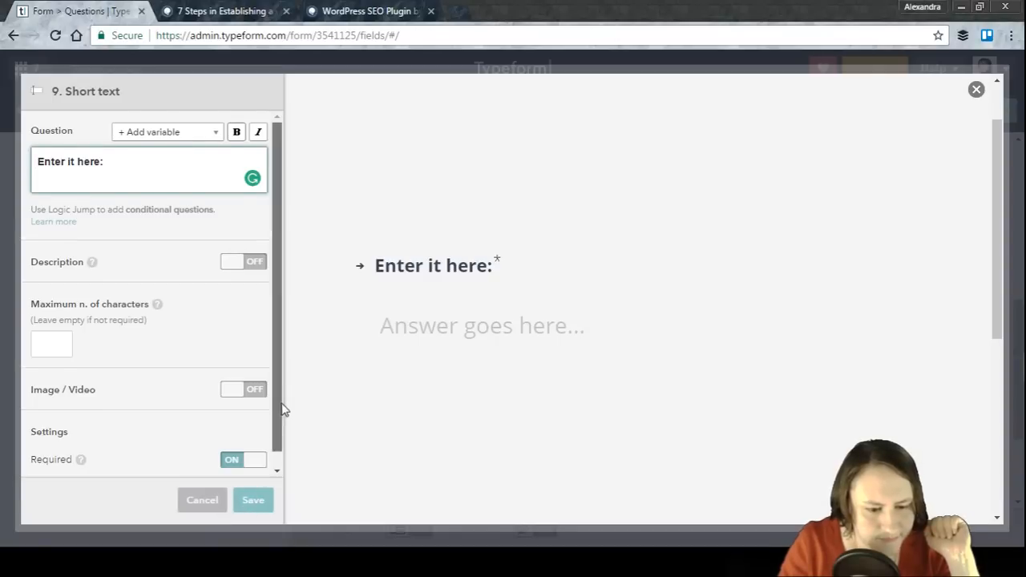
{"action": "scroll", "coordinate": [280, 433], "scroll_direction": "down", "scroll_amount": 1}
{"action": "left_click", "coordinate": [253, 505]}
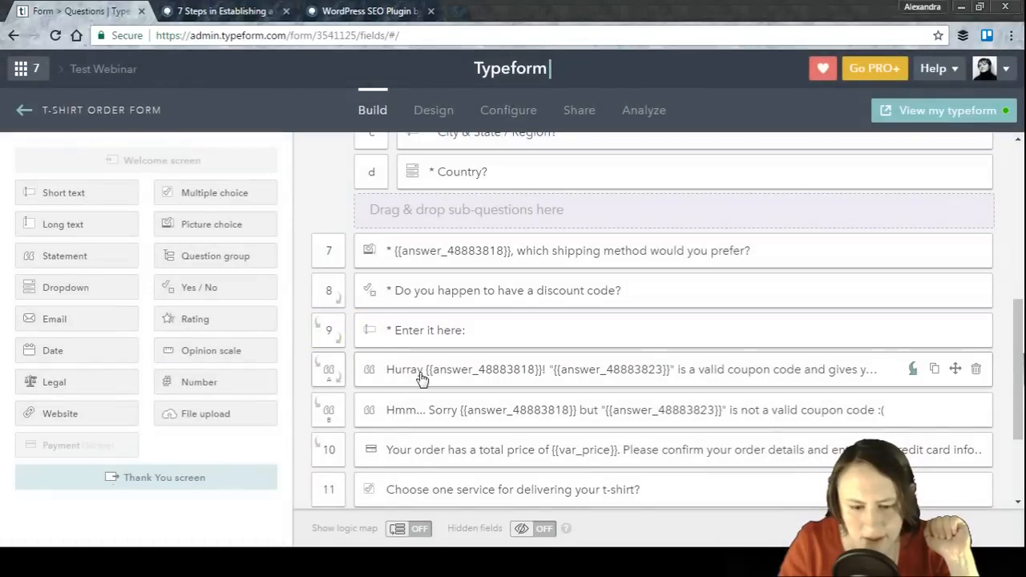
{"action": "left_click", "coordinate": [415, 377]}
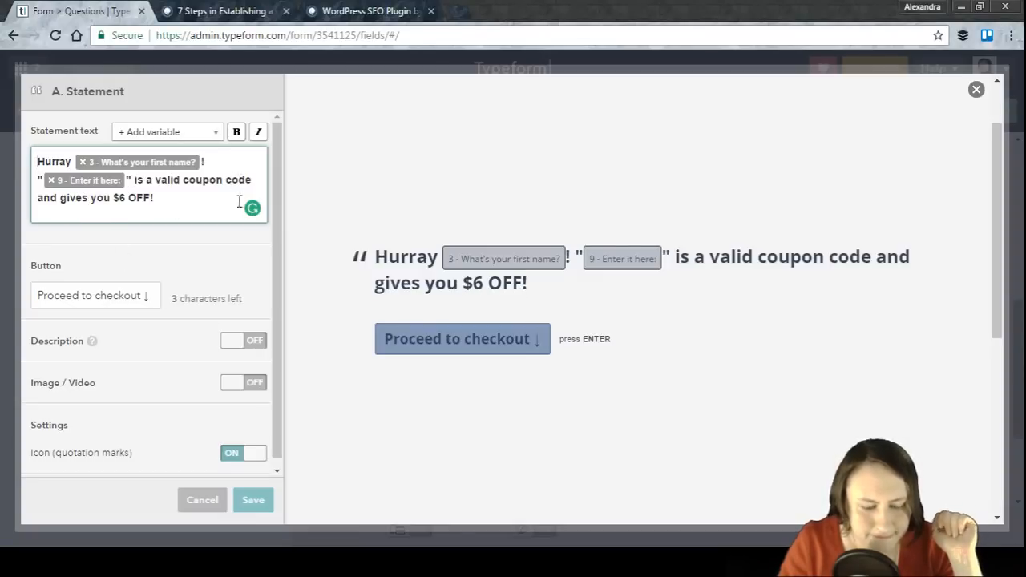
{"action": "left_click", "coordinate": [207, 504]}
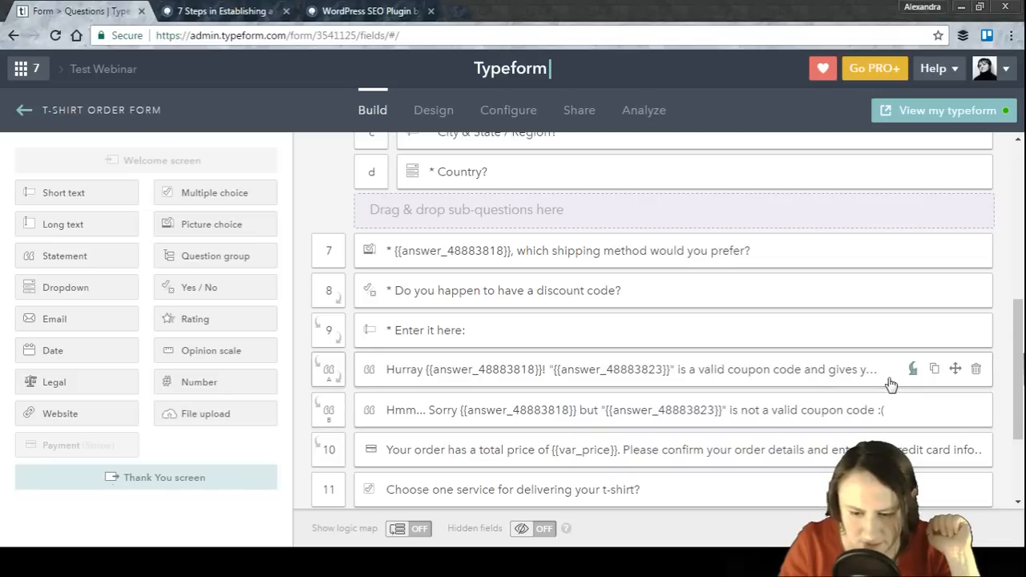
Step: Reopen the valid-coupon statement to examine its text, then cancel
{"action": "mouse_move", "coordinate": [317, 367]}
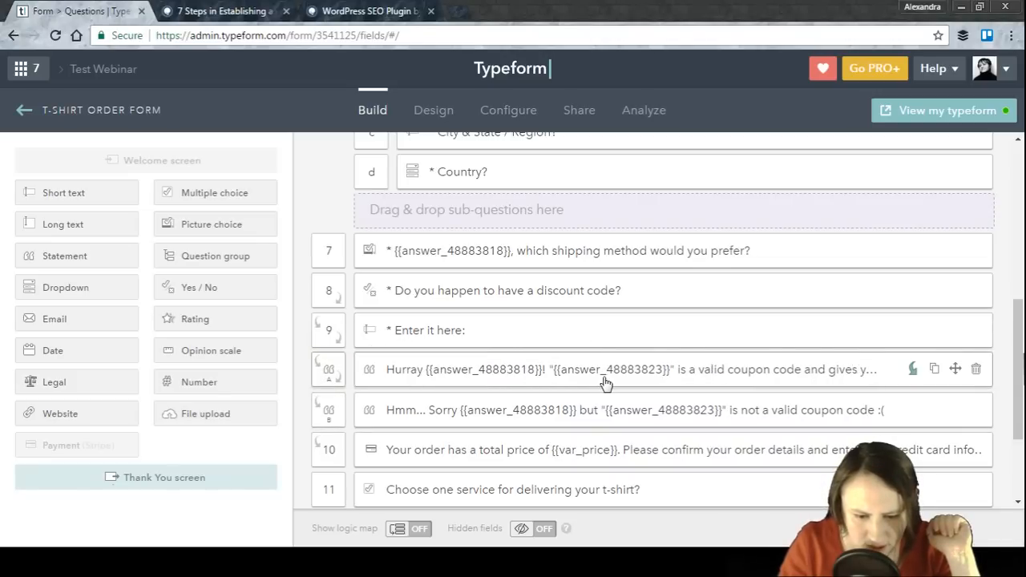
{"action": "scroll", "coordinate": [660, 385], "scroll_direction": "down", "scroll_amount": 2}
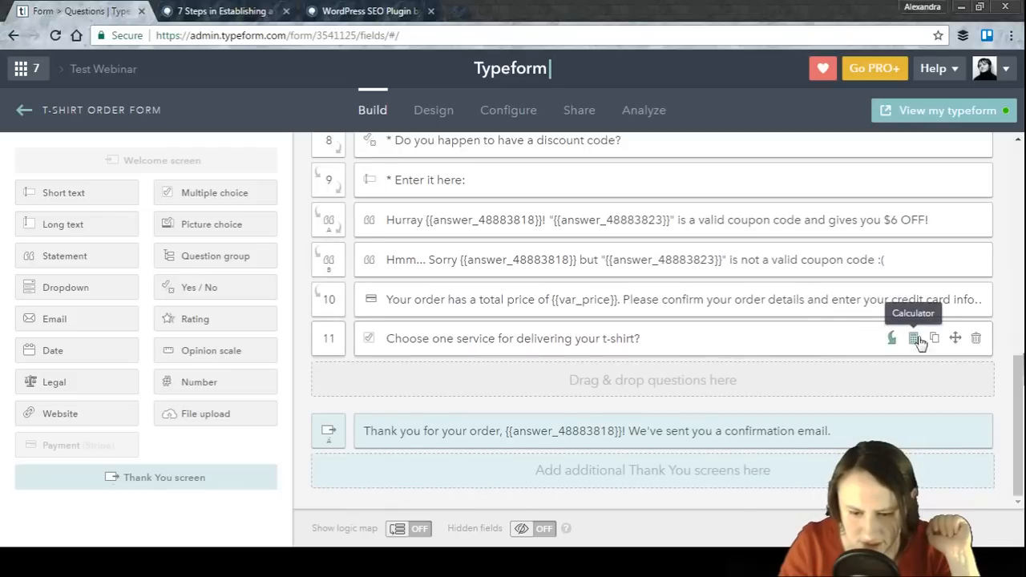
{"action": "scroll", "coordinate": [918, 305], "scroll_direction": "up", "scroll_amount": 2}
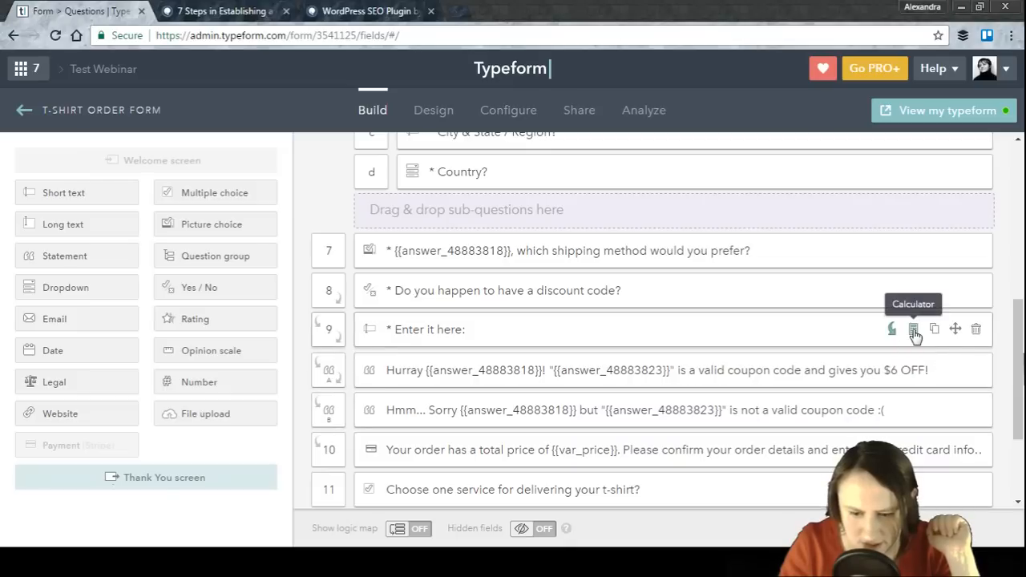
{"action": "scroll", "coordinate": [884, 321], "scroll_direction": "up", "scroll_amount": 3}
{"action": "scroll", "coordinate": [884, 337], "scroll_direction": "down", "scroll_amount": 4}
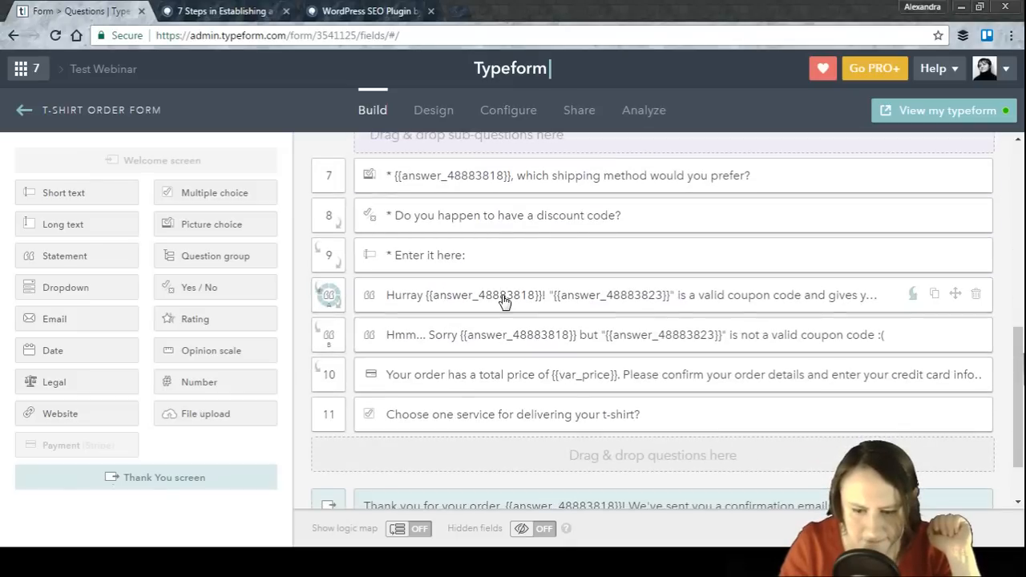
{"action": "left_click", "coordinate": [503, 298]}
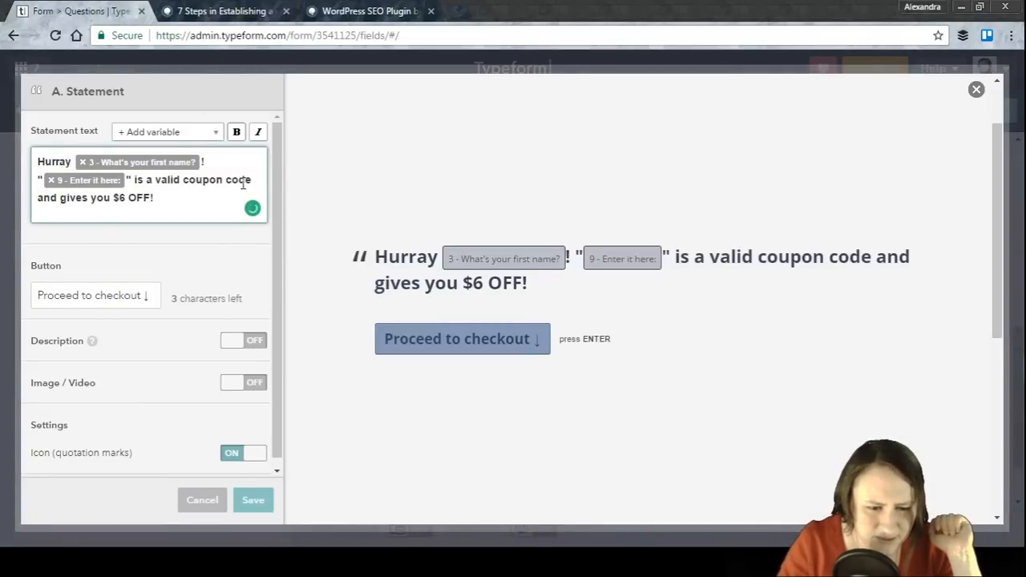
{"action": "left_click_drag", "start_coordinate": [278, 181], "coordinate": [277, 215]}
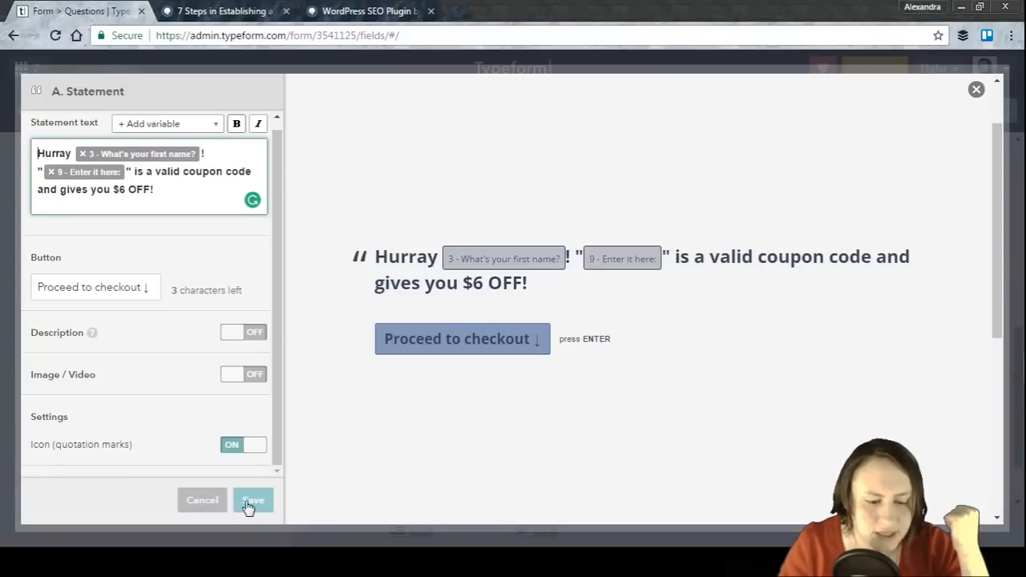
{"action": "left_click", "coordinate": [203, 502]}
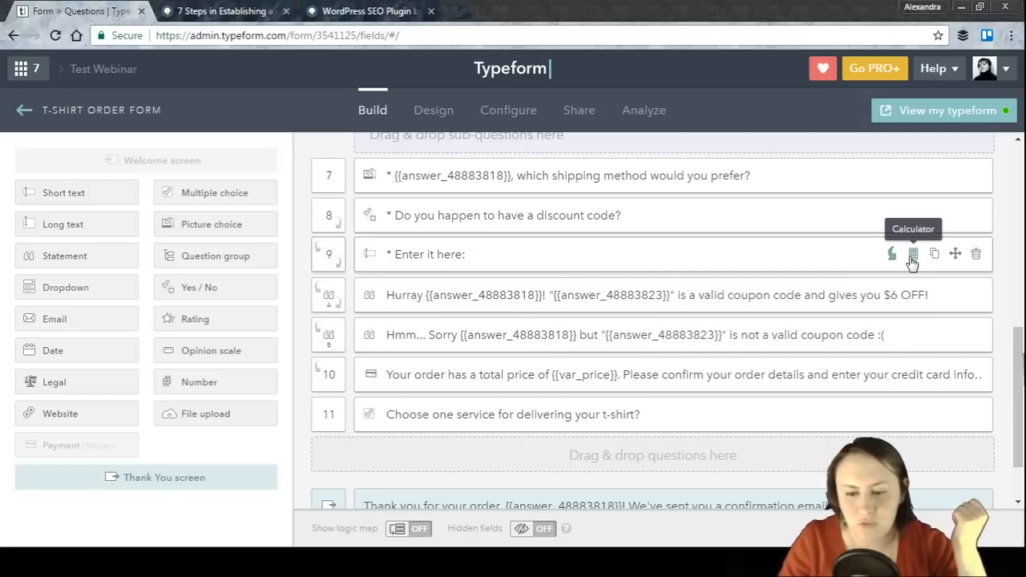
Step: Open the calculator of the "Enter it here:" question to examine its rule, then cancel
{"action": "left_click", "coordinate": [911, 259]}
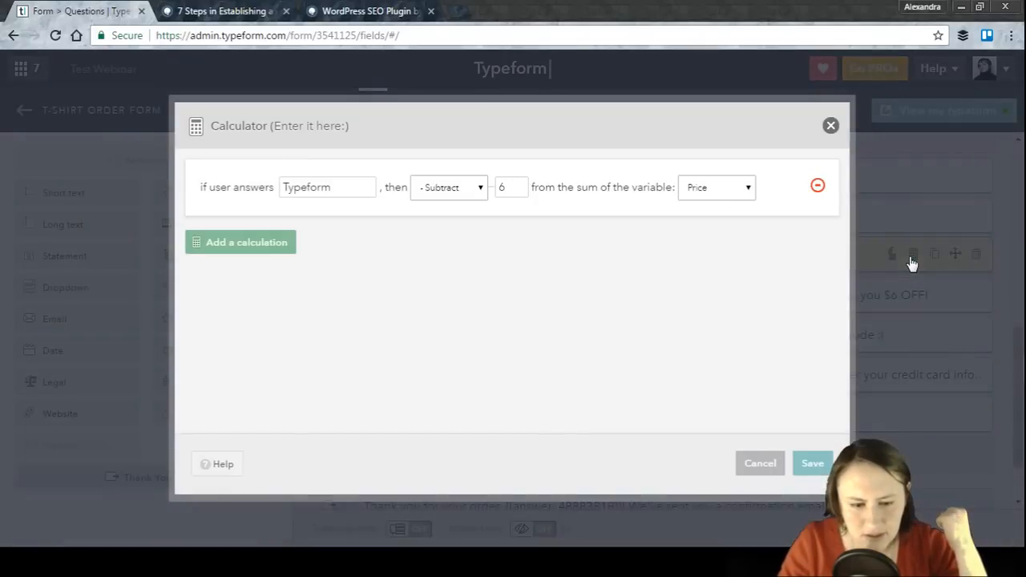
{"action": "left_click", "coordinate": [298, 187]}
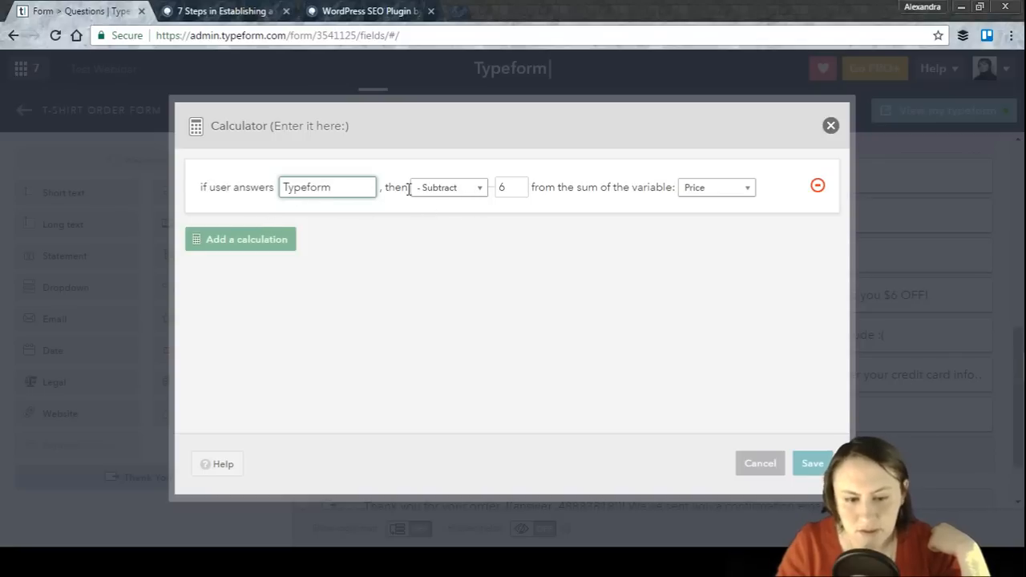
{"action": "left_click", "coordinate": [445, 192]}
{"action": "left_click", "coordinate": [523, 256]}
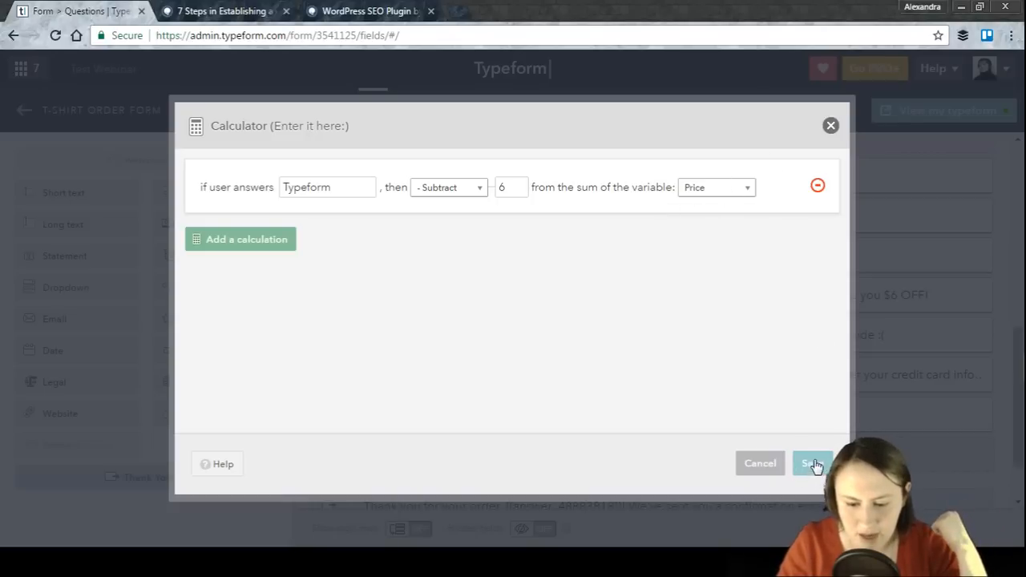
{"action": "left_click", "coordinate": [763, 465]}
Step: Open the Thank You screen to check its message, then close it
{"action": "scroll", "coordinate": [713, 277], "scroll_direction": "down", "scroll_amount": 2}
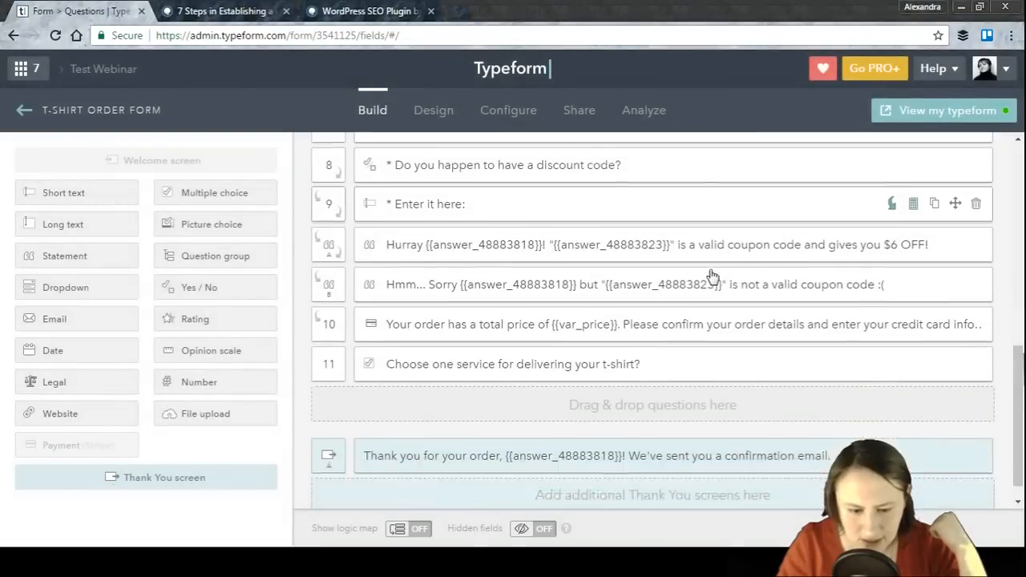
{"action": "left_click", "coordinate": [679, 433]}
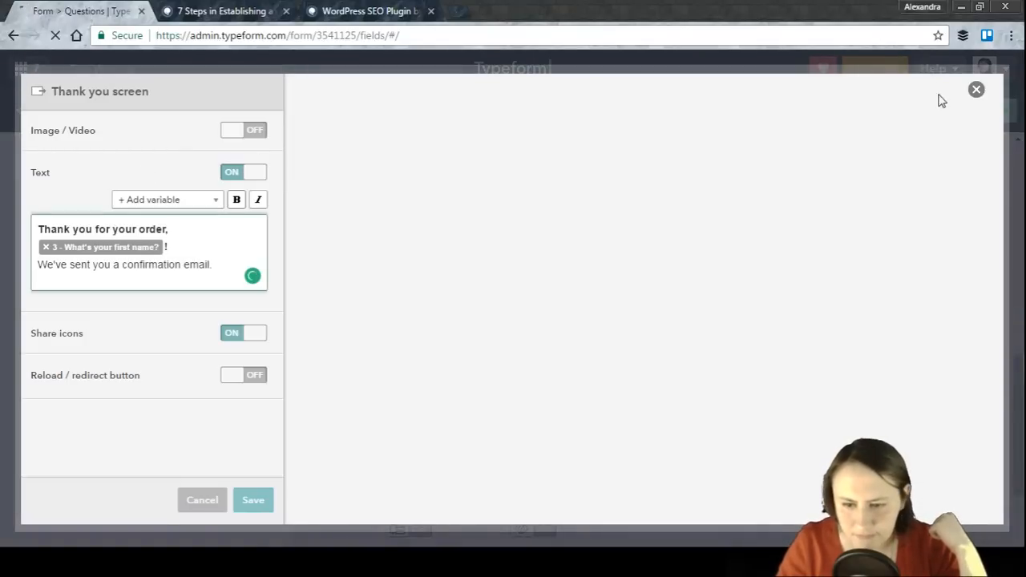
{"action": "left_click", "coordinate": [977, 89]}
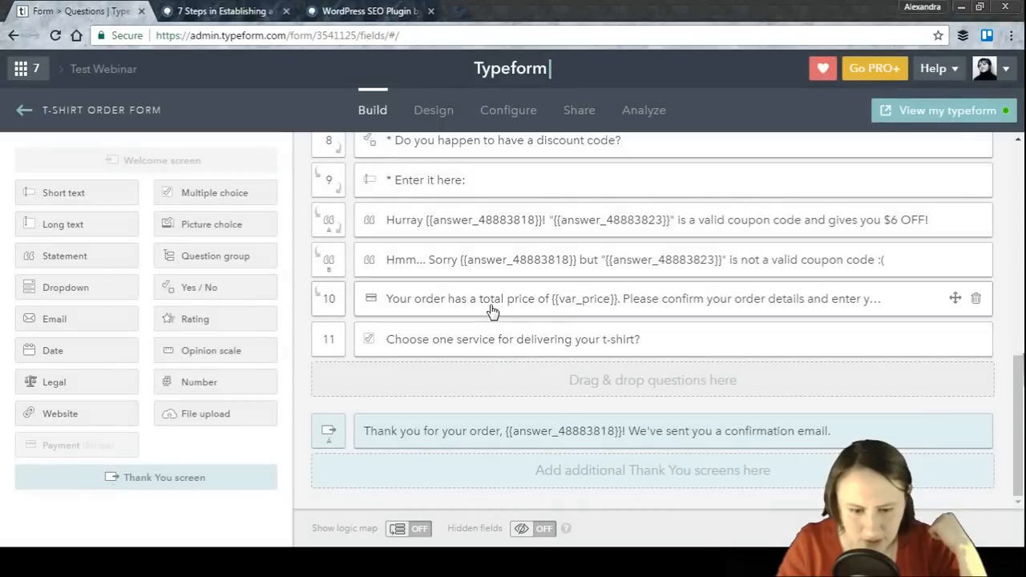
Step: Open the payment question's settings and scroll through its summary and preview
{"action": "left_click", "coordinate": [492, 311]}
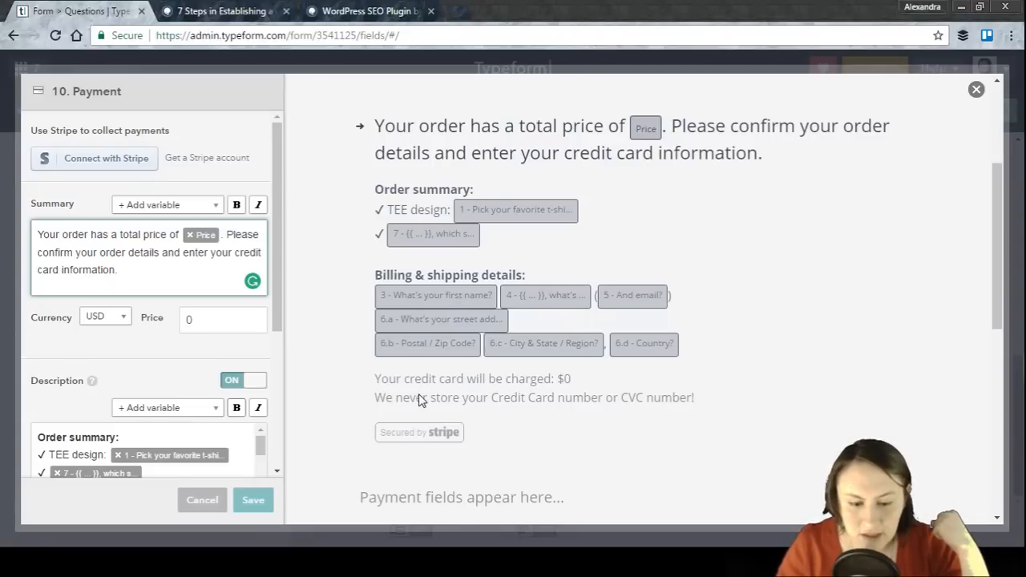
{"action": "scroll", "coordinate": [421, 399], "scroll_direction": "down", "scroll_amount": 1}
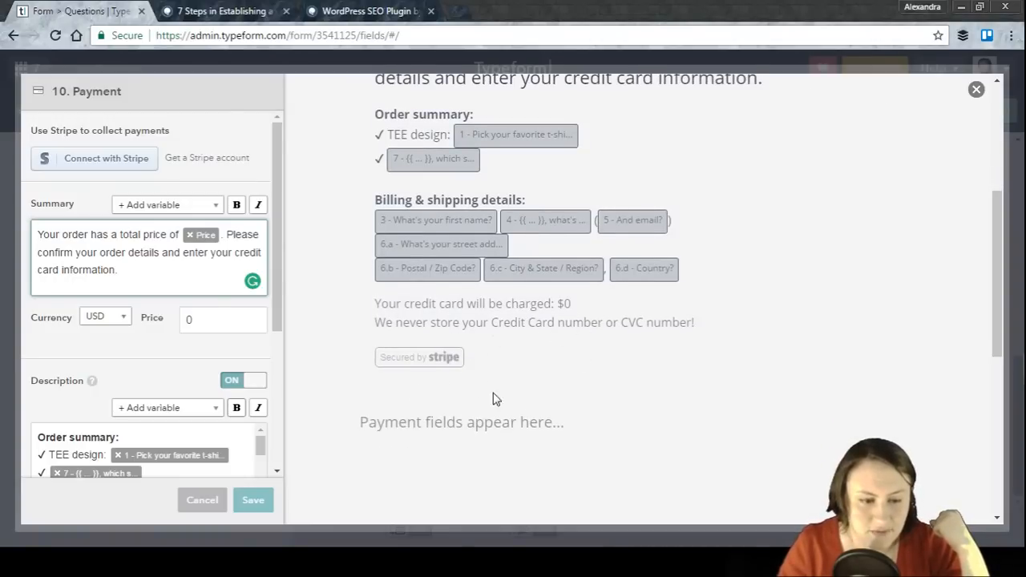
{"action": "left_click_drag", "start_coordinate": [60, 92], "coordinate": [136, 93]}
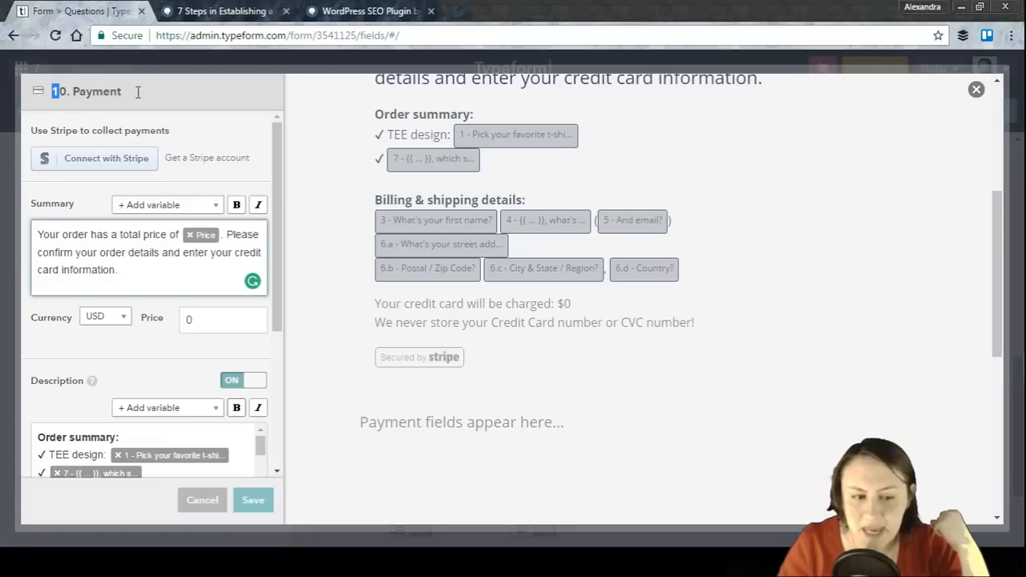
{"action": "left_click", "coordinate": [173, 281]}
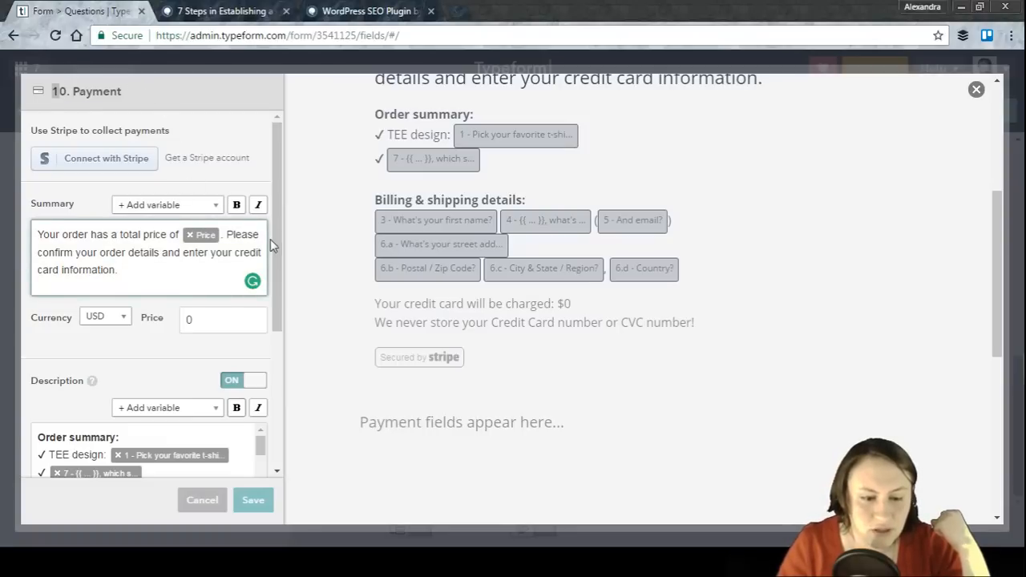
{"action": "scroll", "coordinate": [272, 232], "scroll_direction": "down", "scroll_amount": 1}
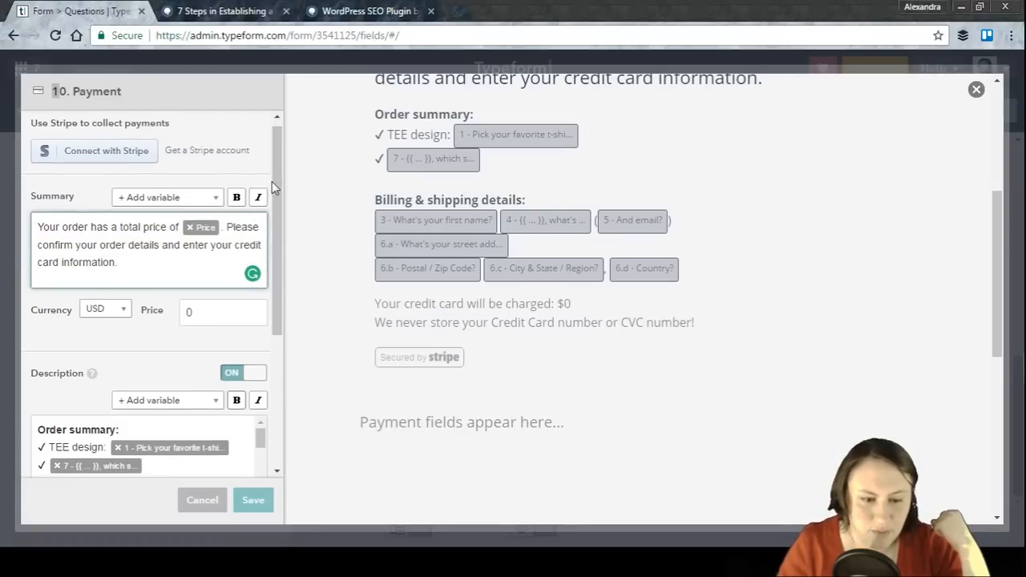
Step: Insert the 'Pick your favorite t-shirt' answer variable at the end of the payment summary and delete it again
{"action": "left_click", "coordinate": [215, 198]}
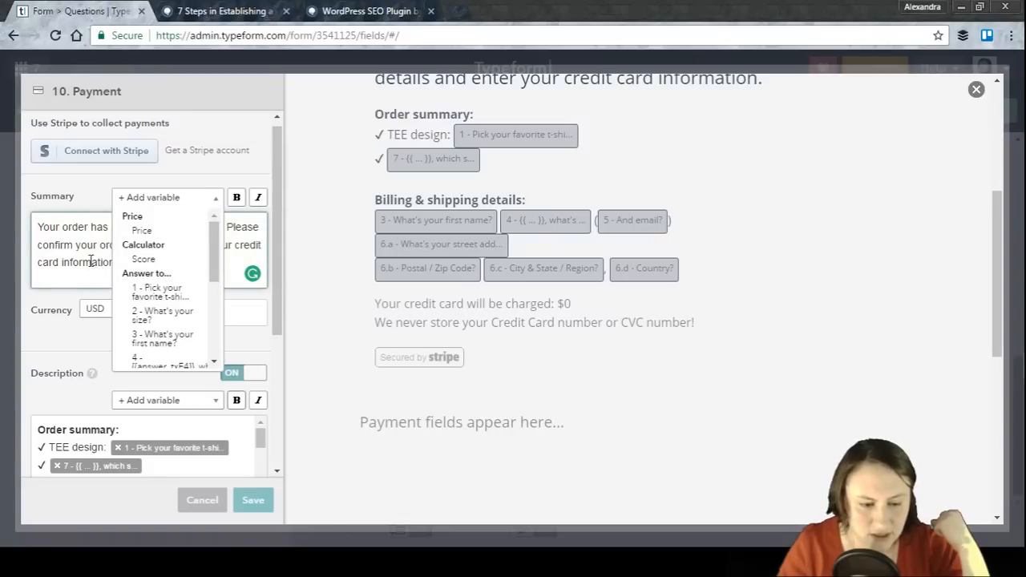
{"action": "left_click", "coordinate": [23, 329]}
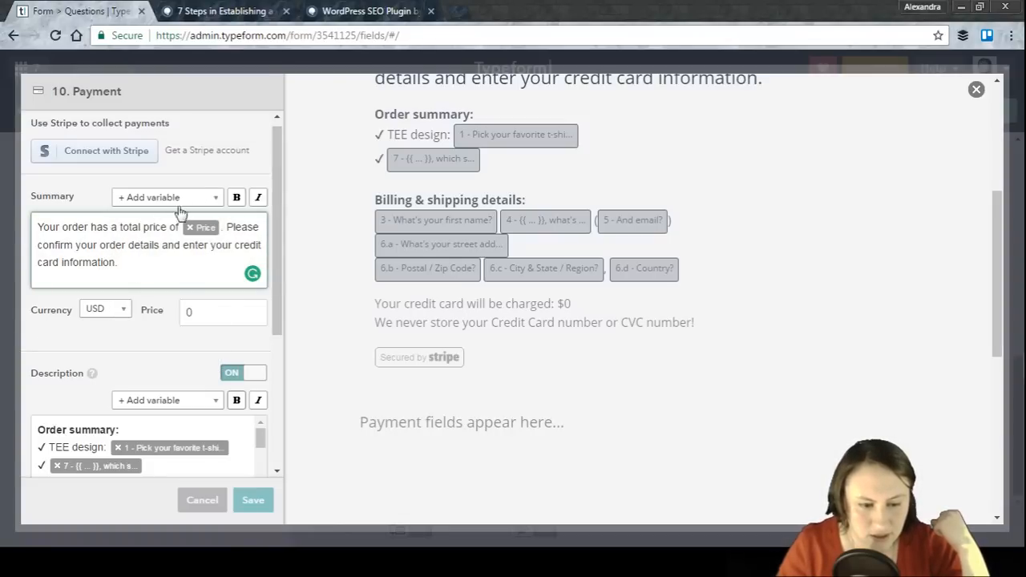
{"action": "left_click", "coordinate": [212, 200]}
{"action": "left_click", "coordinate": [170, 293]}
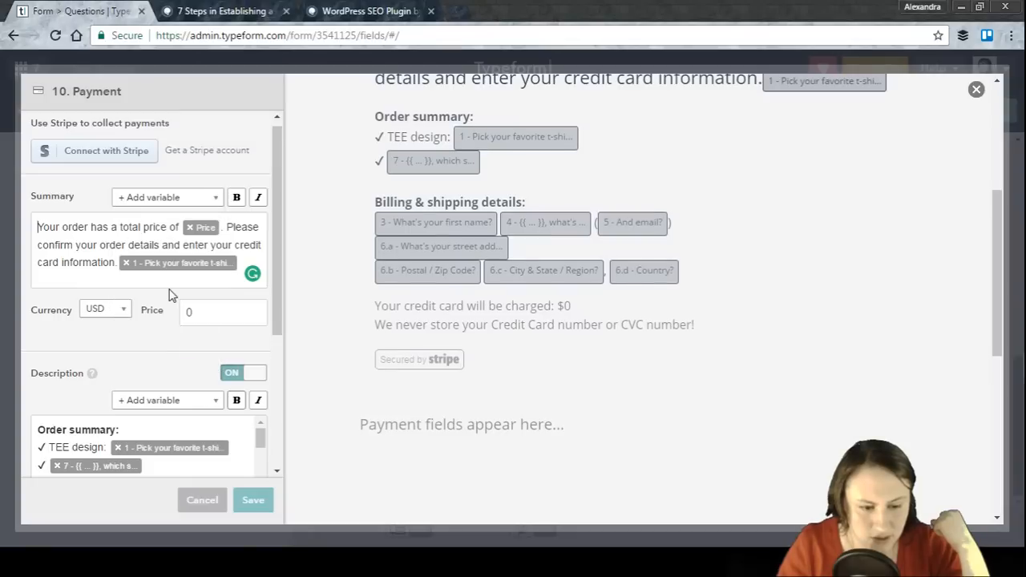
{"action": "left_click_drag", "start_coordinate": [997, 221], "coordinate": [992, 186]}
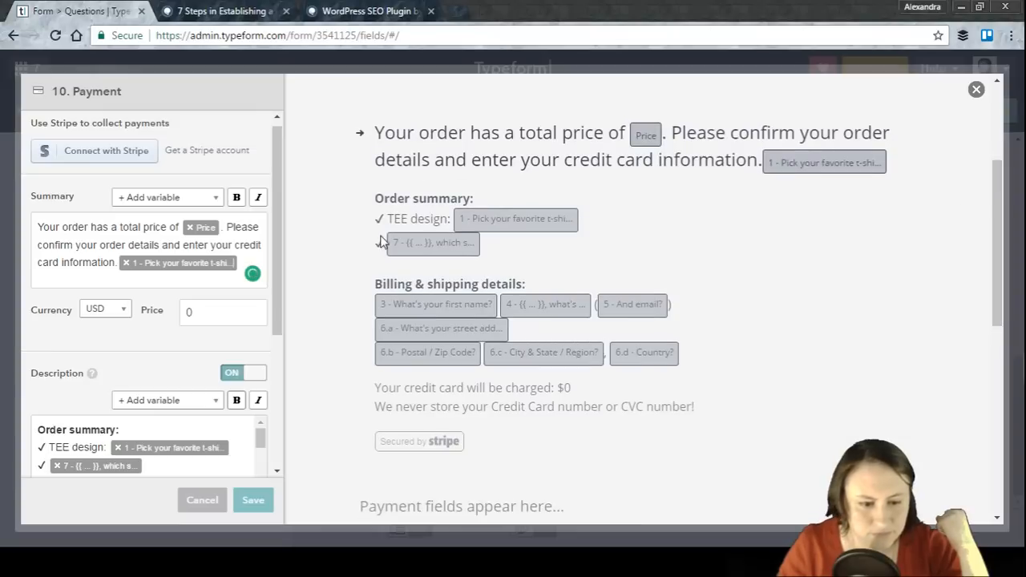
{"action": "left_click", "coordinate": [246, 258]}
{"action": "key", "text": "BackSpace"}
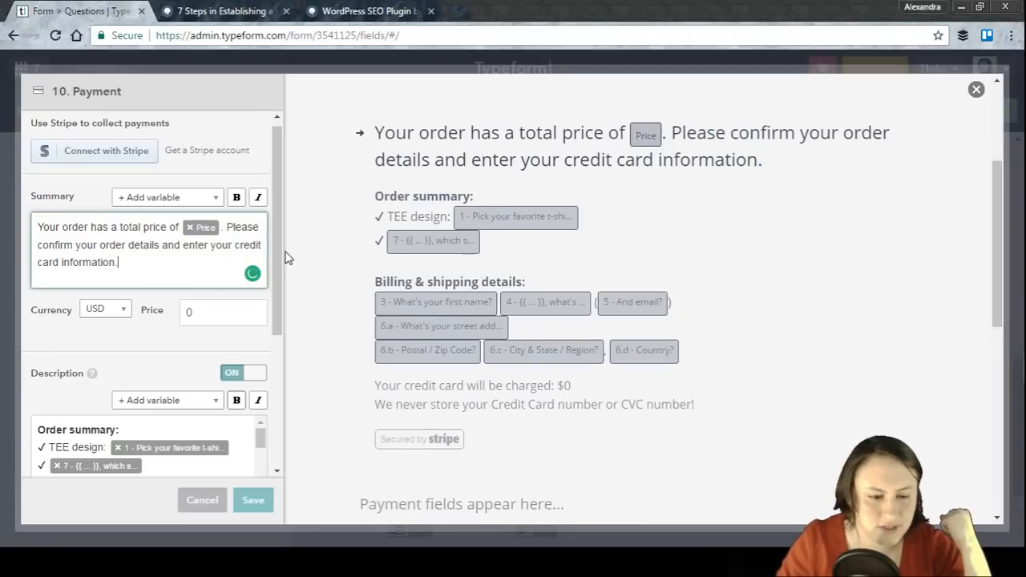
Step: Insert the 'What's your first name?' answer variable at the start of the payment summary and close the dialog
{"action": "left_click", "coordinate": [40, 225]}
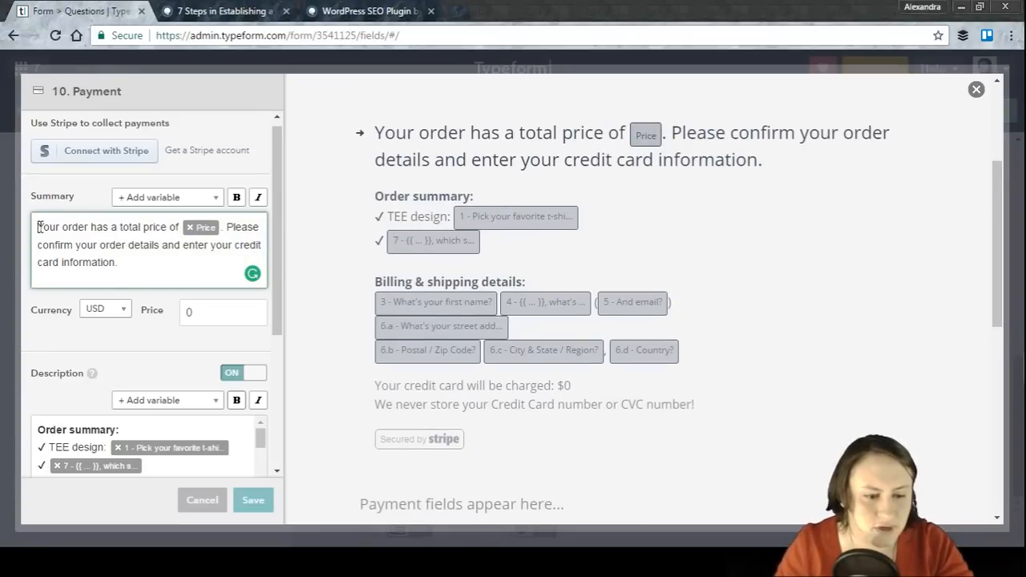
{"action": "left_click", "coordinate": [215, 201]}
{"action": "left_click_drag", "start_coordinate": [211, 237], "coordinate": [211, 256]}
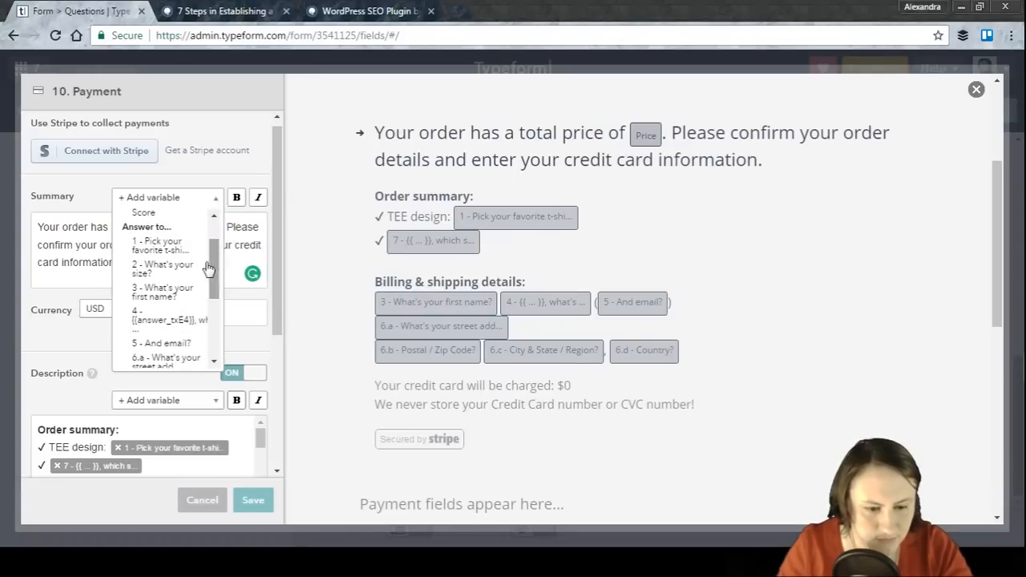
{"action": "left_click", "coordinate": [164, 293]}
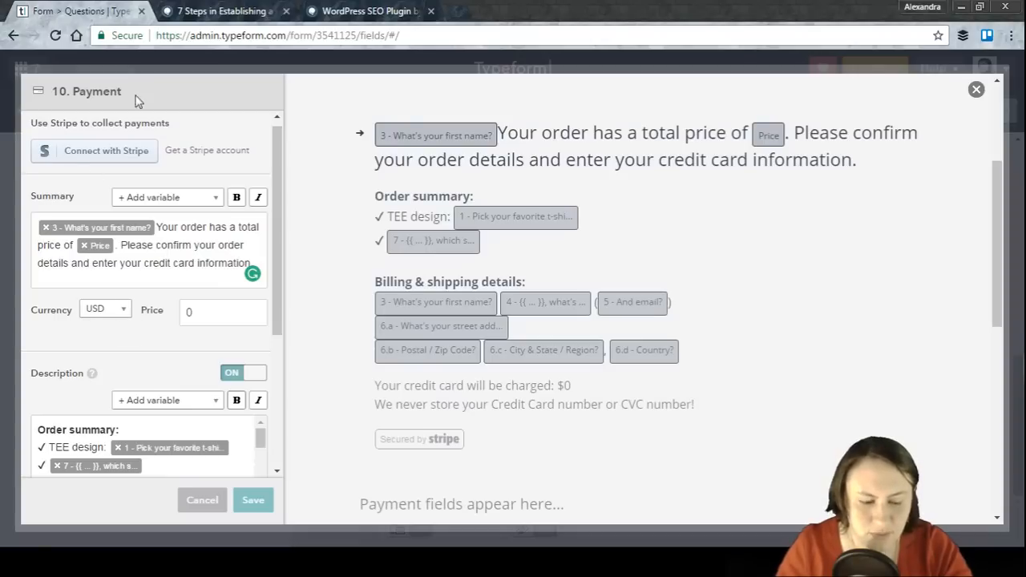
{"action": "left_click_drag", "start_coordinate": [278, 270], "coordinate": [303, 354]}
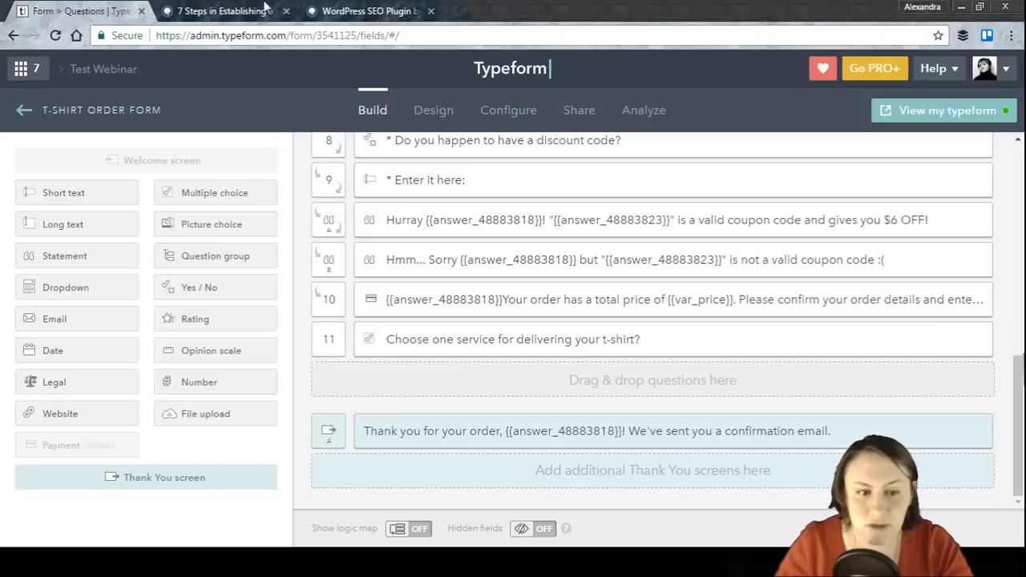
Step: Switch to the Squirrly content-marketing article tab, scroll through it, and return to the form builder
{"action": "left_click", "coordinate": [206, 8]}
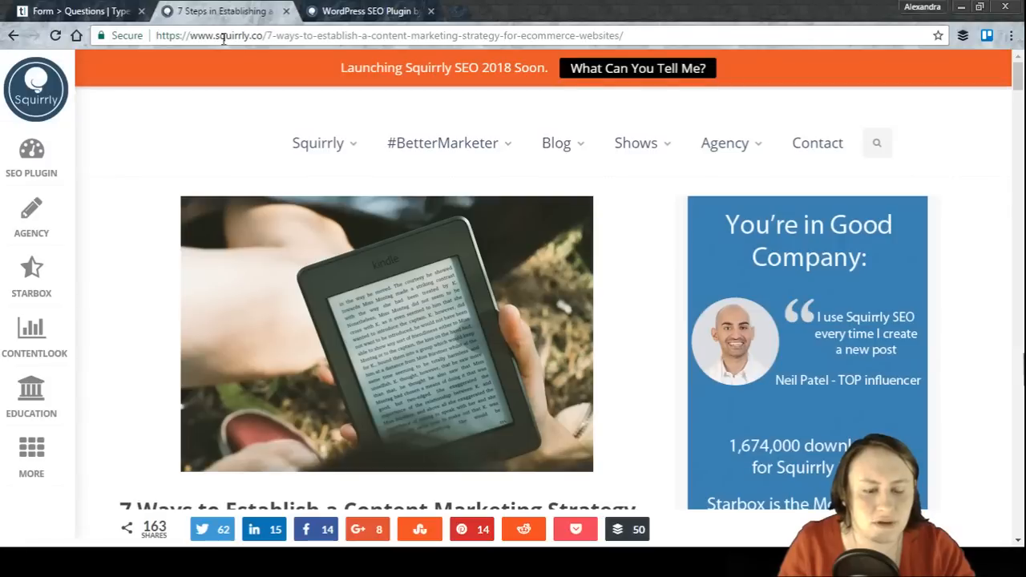
{"action": "scroll", "coordinate": [138, 198], "scroll_direction": "down", "scroll_amount": 1}
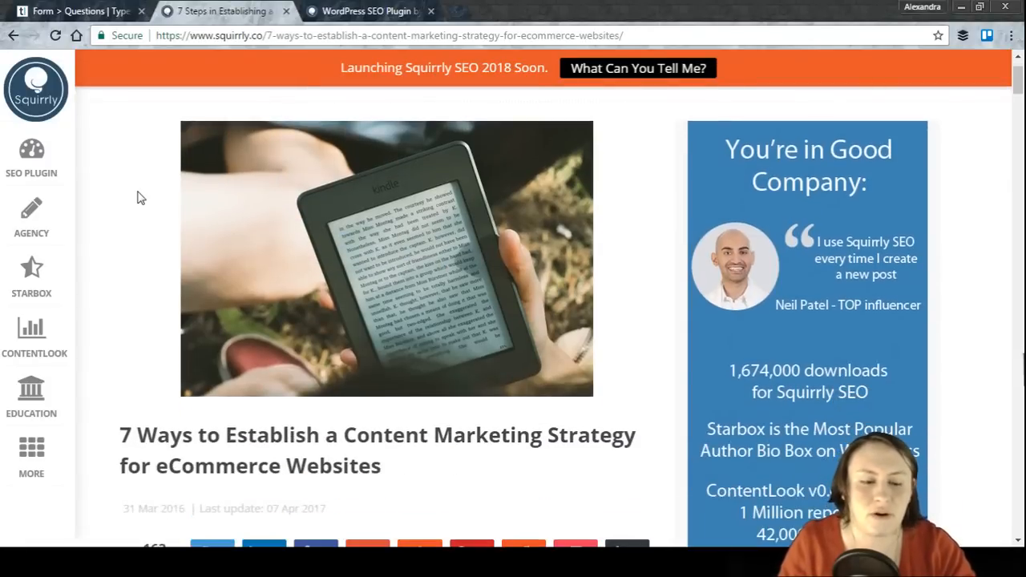
{"action": "scroll", "coordinate": [138, 198], "scroll_direction": "down", "scroll_amount": 3}
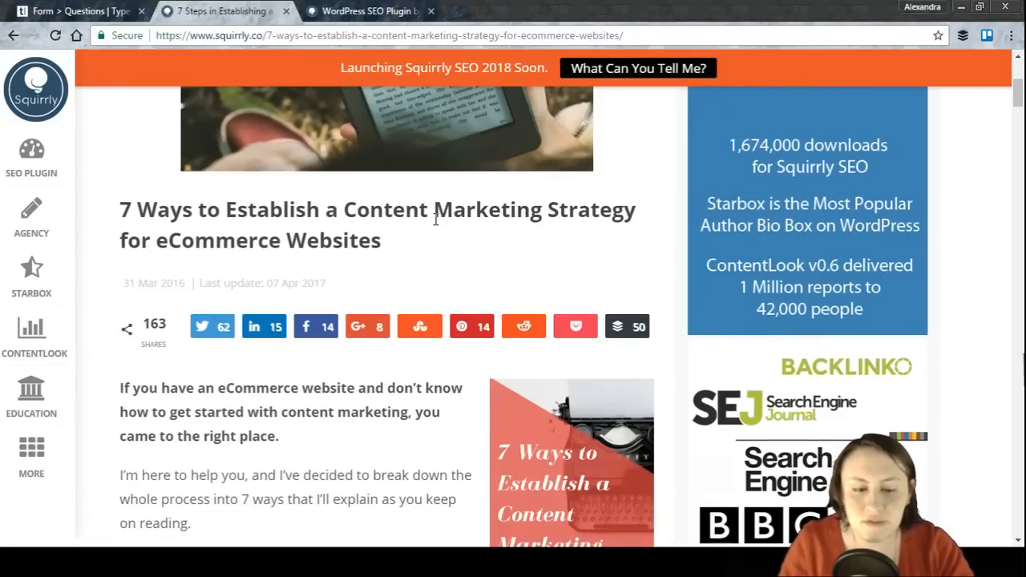
{"action": "scroll", "coordinate": [435, 218], "scroll_direction": "down", "scroll_amount": 1}
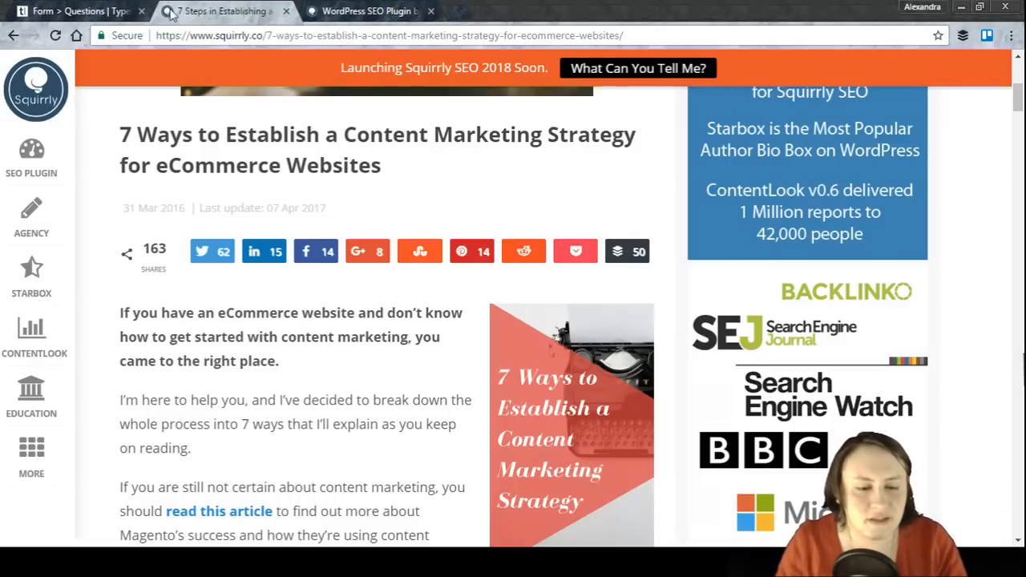
{"action": "left_click", "coordinate": [113, 7]}
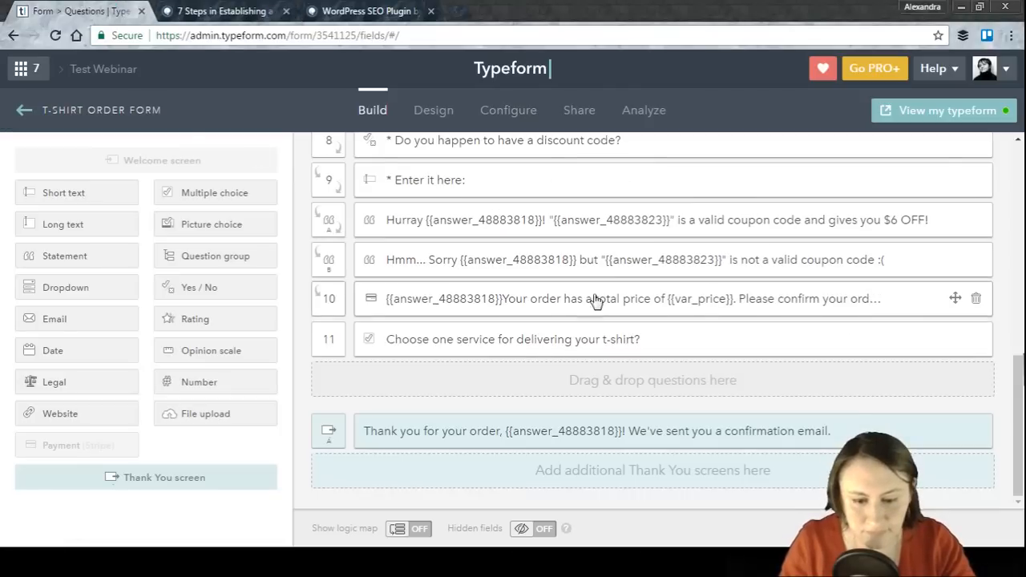
Step: Leave the T-Shirt Order Form and open the Social Media Survey from the workspace
{"action": "scroll", "coordinate": [565, 259], "scroll_direction": "up", "scroll_amount": 2}
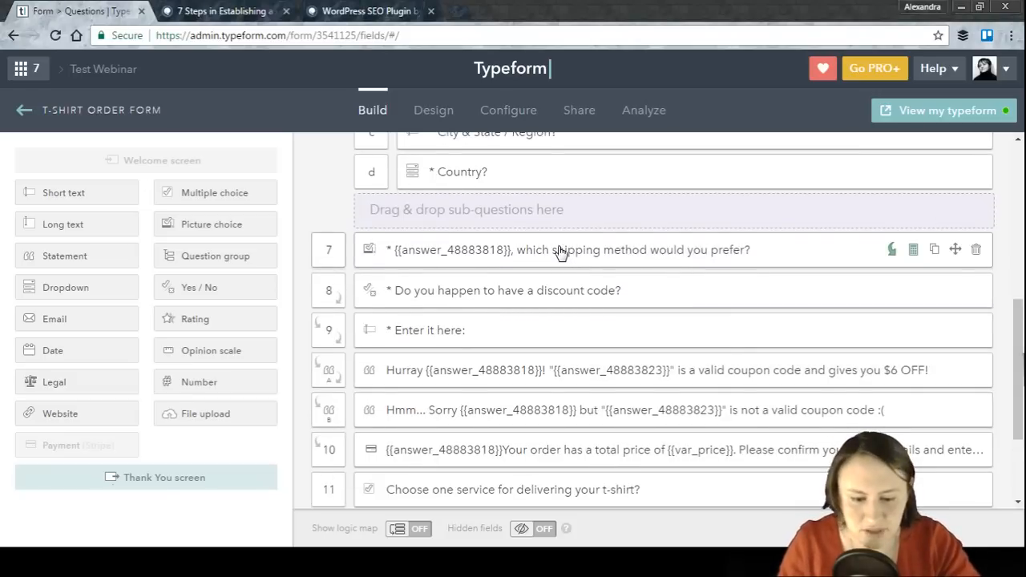
{"action": "scroll", "coordinate": [561, 252], "scroll_direction": "down", "scroll_amount": 1}
{"action": "scroll", "coordinate": [561, 253], "scroll_direction": "up", "scroll_amount": 5}
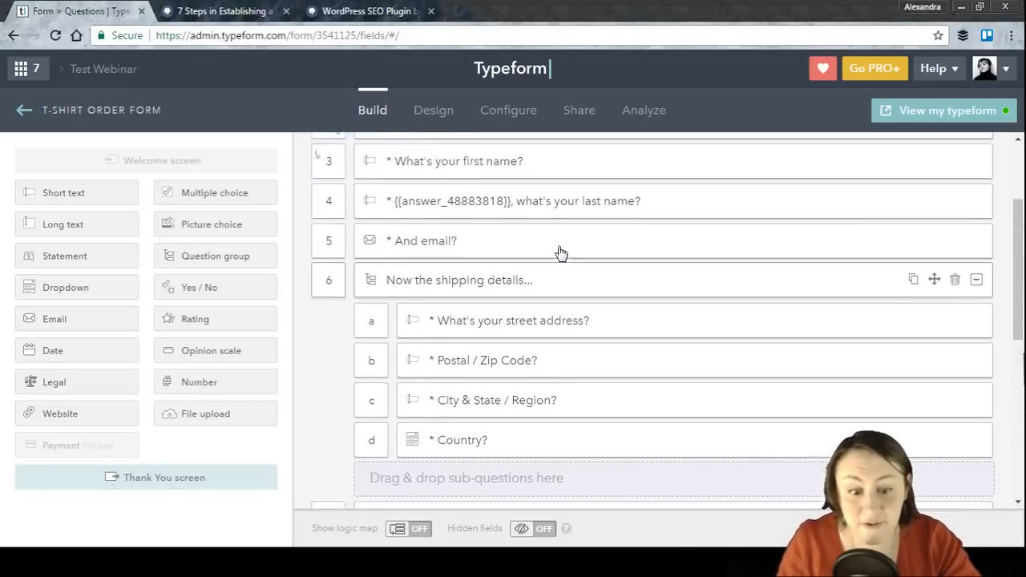
{"action": "scroll", "coordinate": [561, 248], "scroll_direction": "up", "scroll_amount": 2}
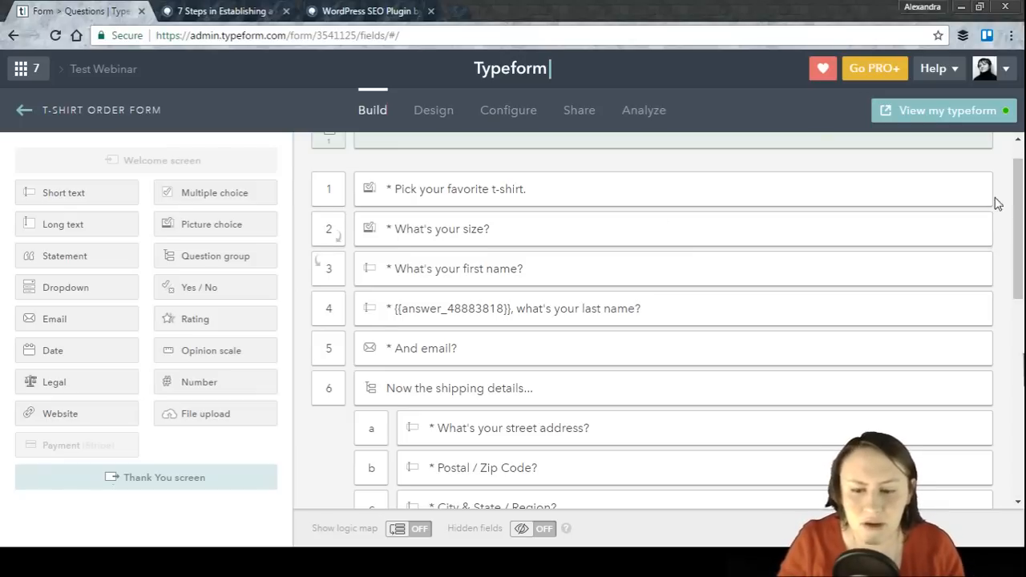
{"action": "left_click_drag", "start_coordinate": [1012, 211], "coordinate": [1018, 186]}
{"action": "mouse_move", "coordinate": [905, 231]}
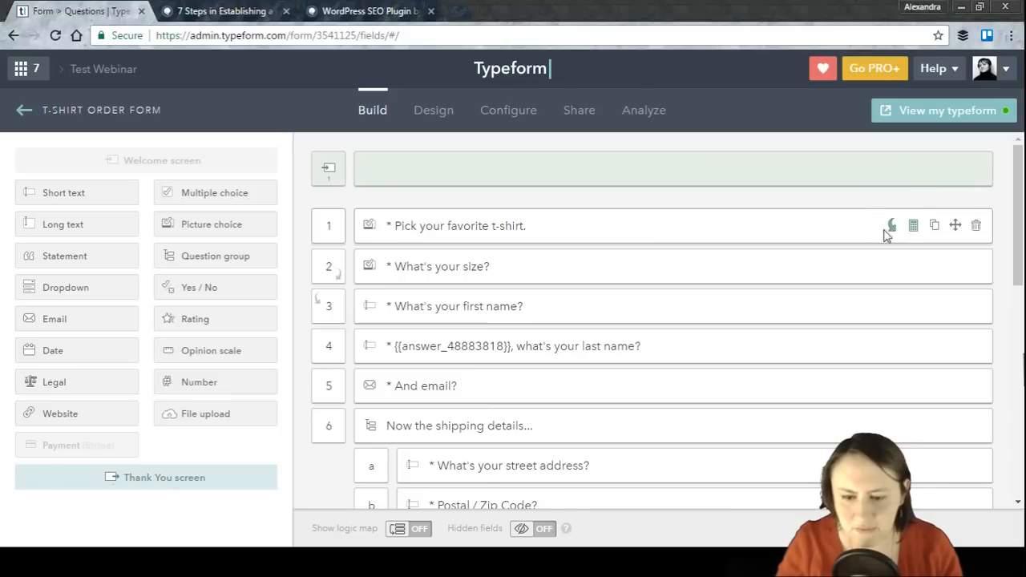
{"action": "left_click", "coordinate": [33, 111]}
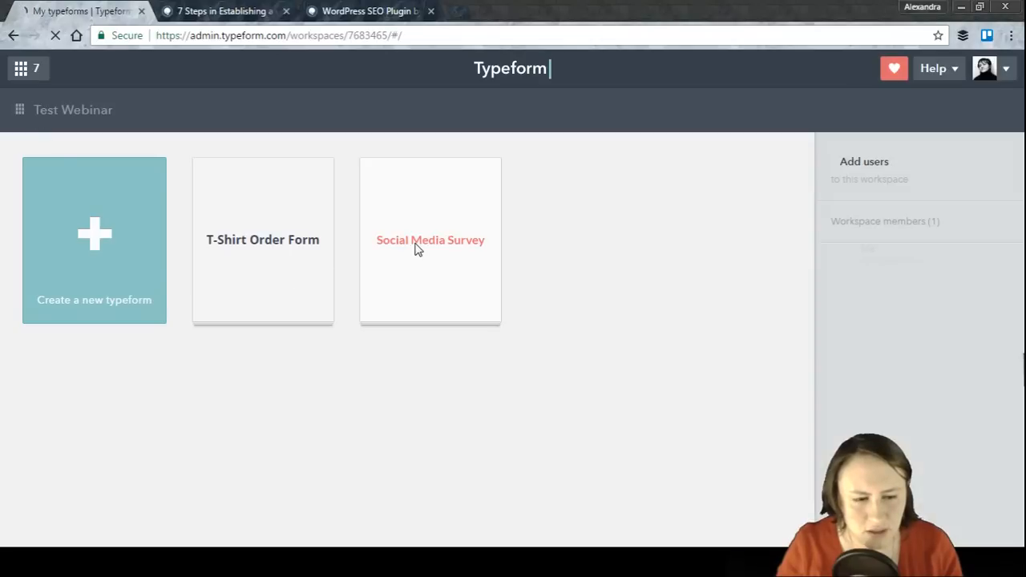
{"action": "left_click", "coordinate": [451, 253]}
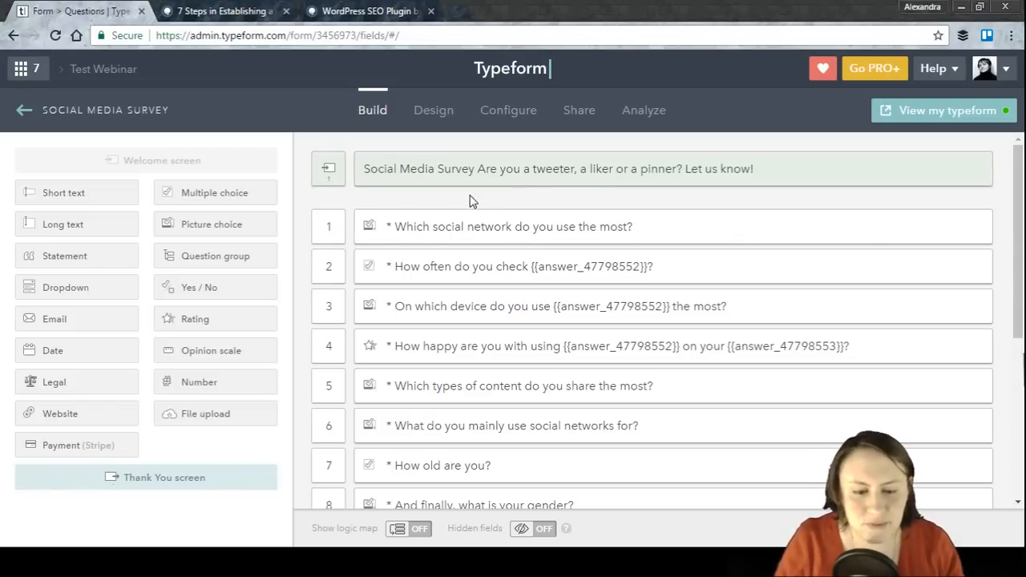
Step: Open the 'Which social network do you use the most?' question to inspect its choices, then close it
{"action": "scroll", "coordinate": [471, 200], "scroll_direction": "down", "scroll_amount": 1}
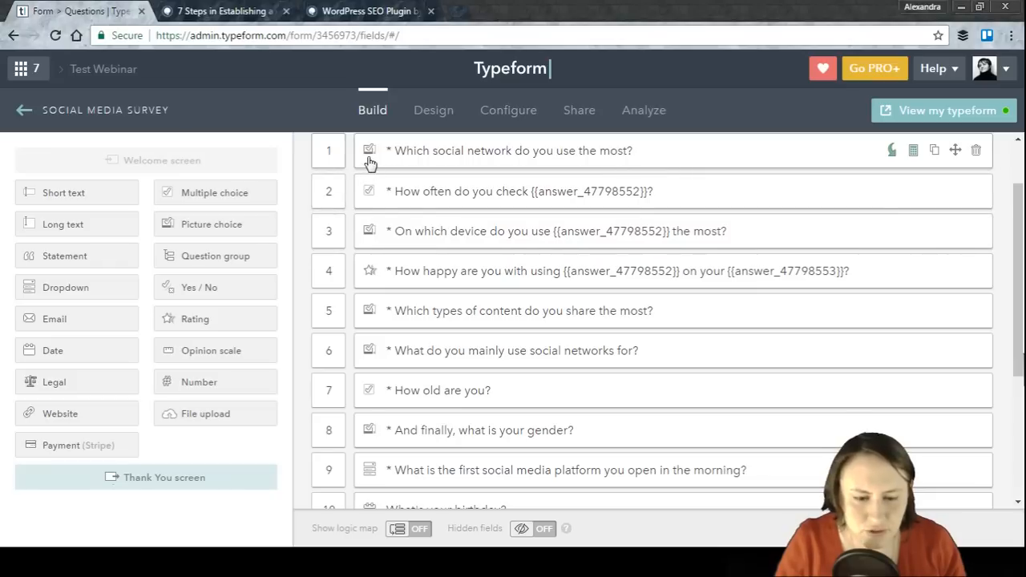
{"action": "left_click", "coordinate": [446, 164]}
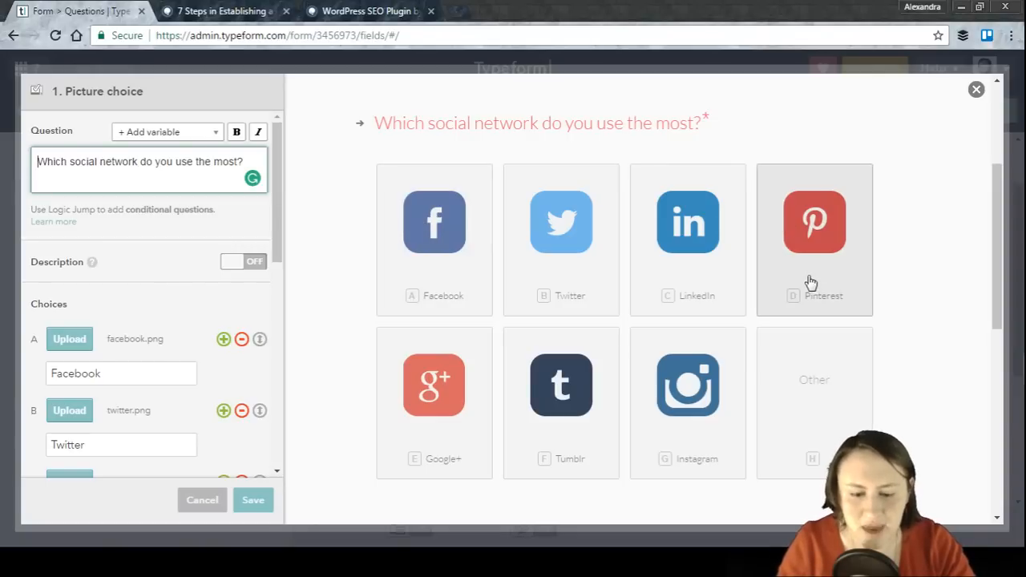
{"action": "left_click", "coordinate": [250, 500]}
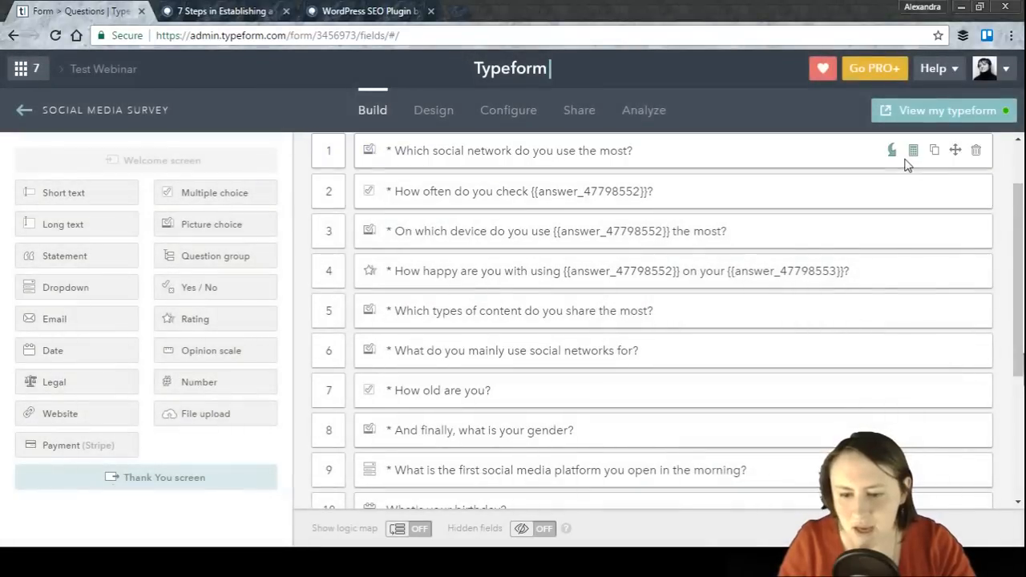
Step: Add a logic jump to the first question: if the answer is Facebook, jump to 'Which types of content do you share the most?'
{"action": "left_click_drag", "start_coordinate": [1016, 191], "coordinate": [1016, 173]}
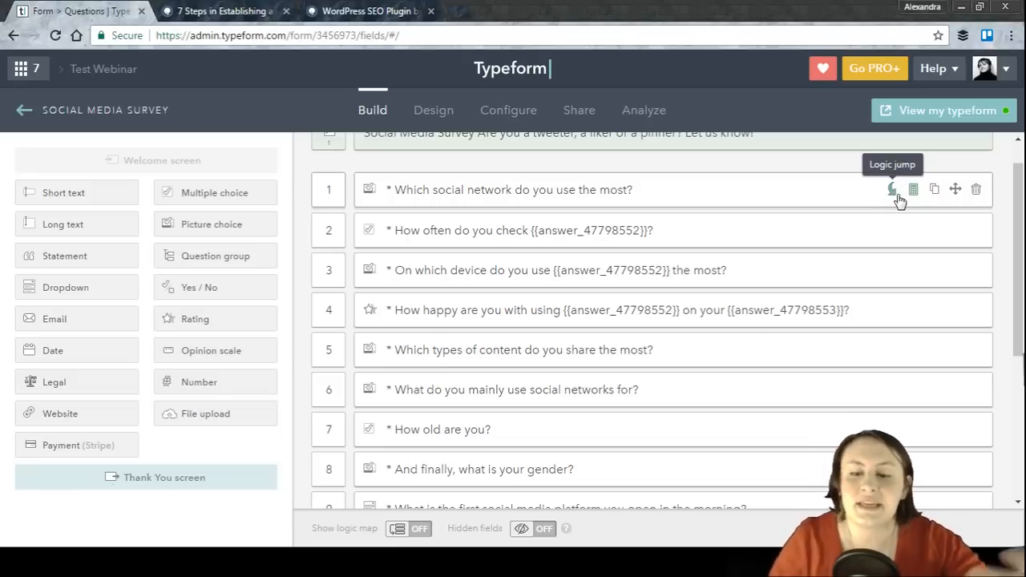
{"action": "left_click", "coordinate": [893, 195]}
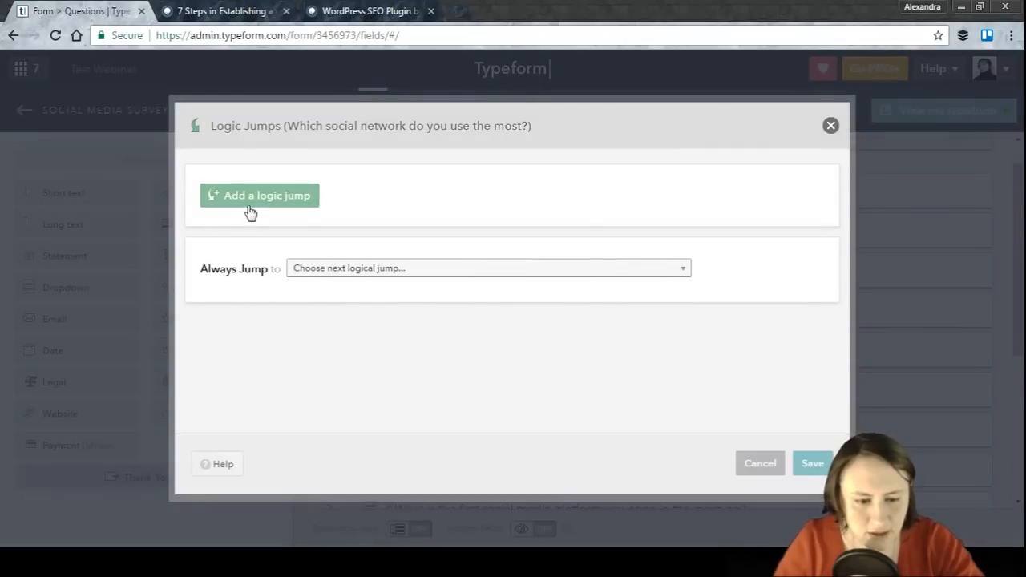
{"action": "left_click", "coordinate": [247, 199]}
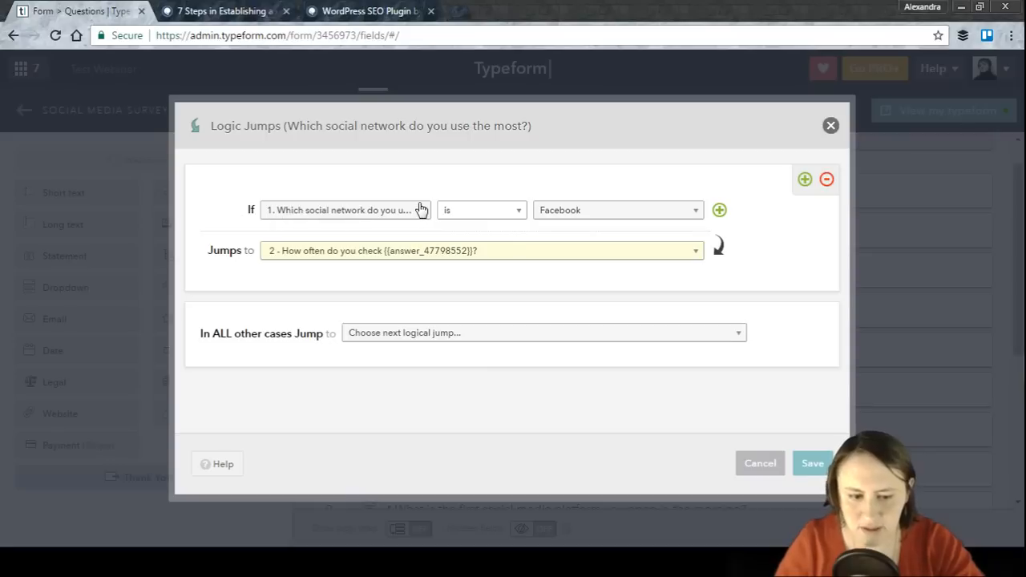
{"action": "left_click", "coordinate": [597, 210]}
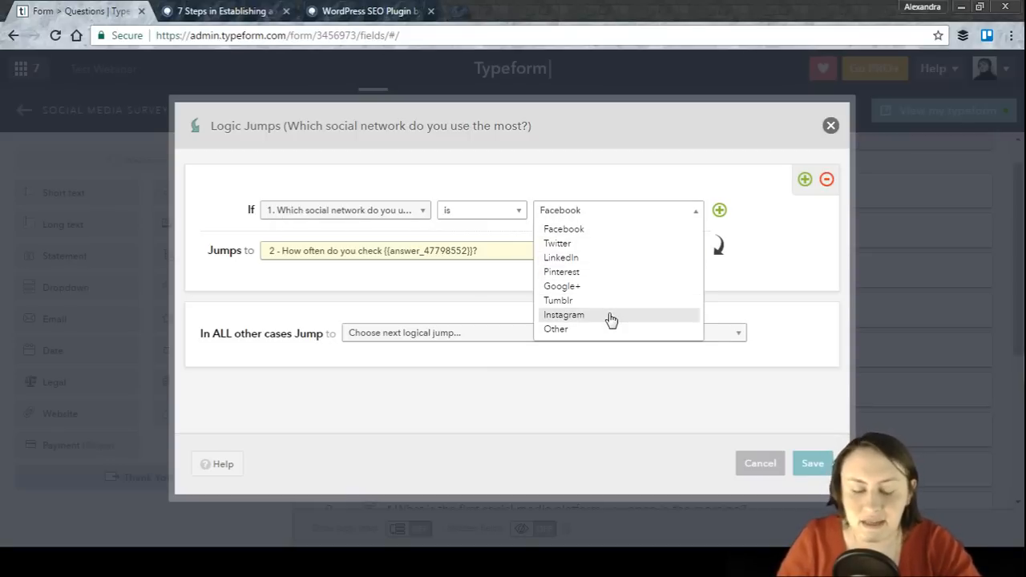
{"action": "left_click", "coordinate": [575, 230]}
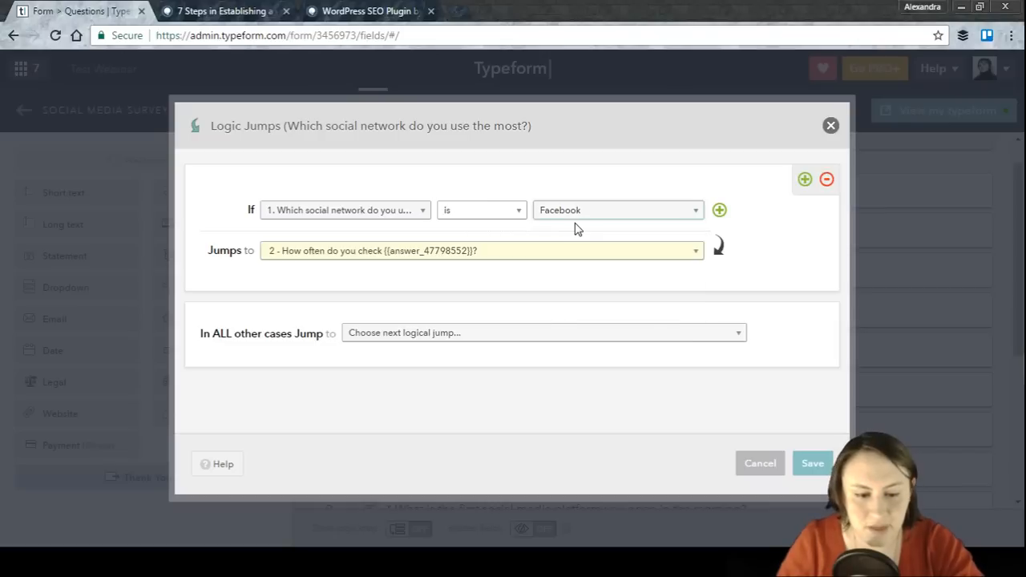
{"action": "left_click", "coordinate": [518, 254]}
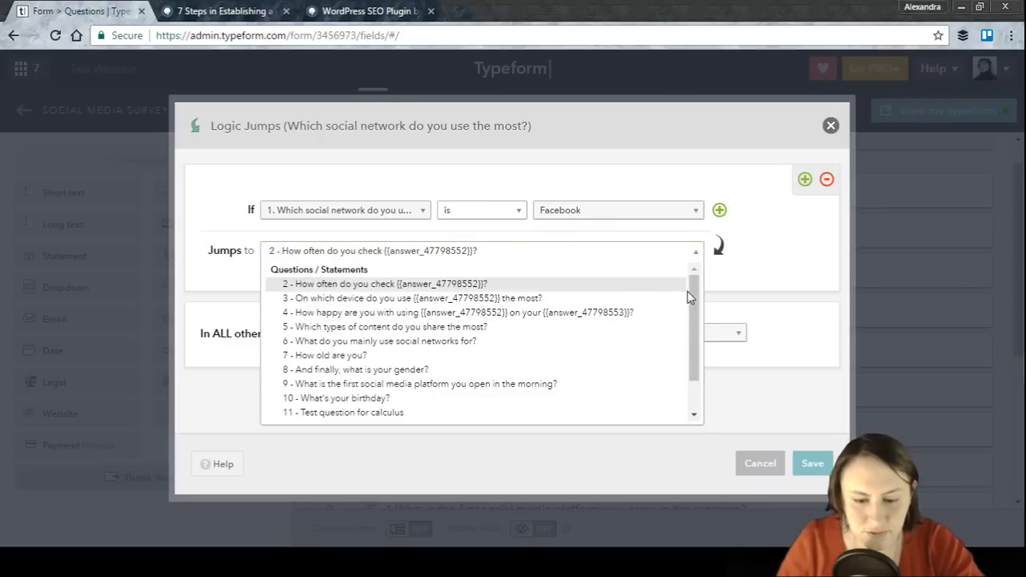
{"action": "scroll", "coordinate": [687, 303], "scroll_direction": "down", "scroll_amount": 1}
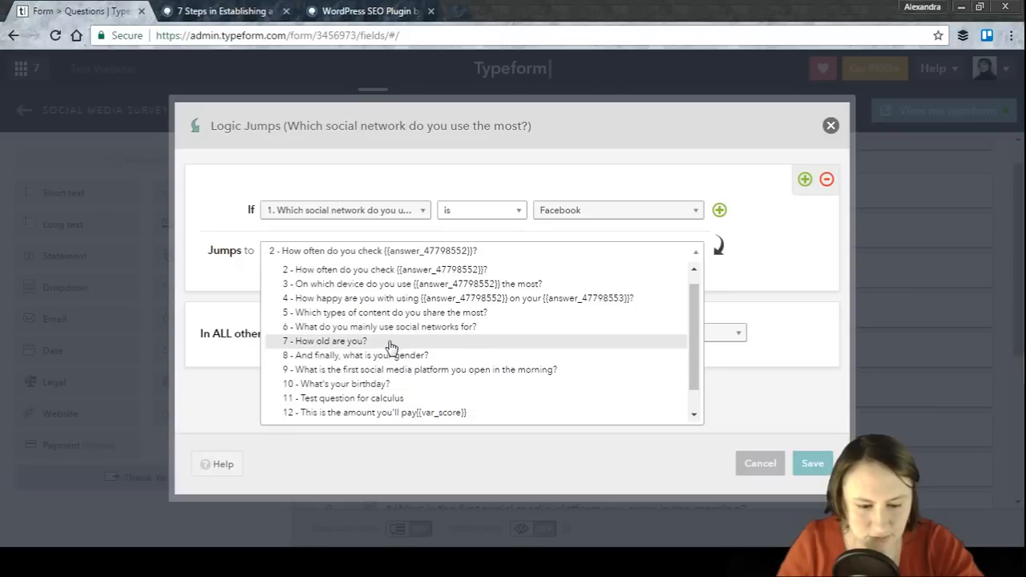
{"action": "left_click", "coordinate": [361, 313]}
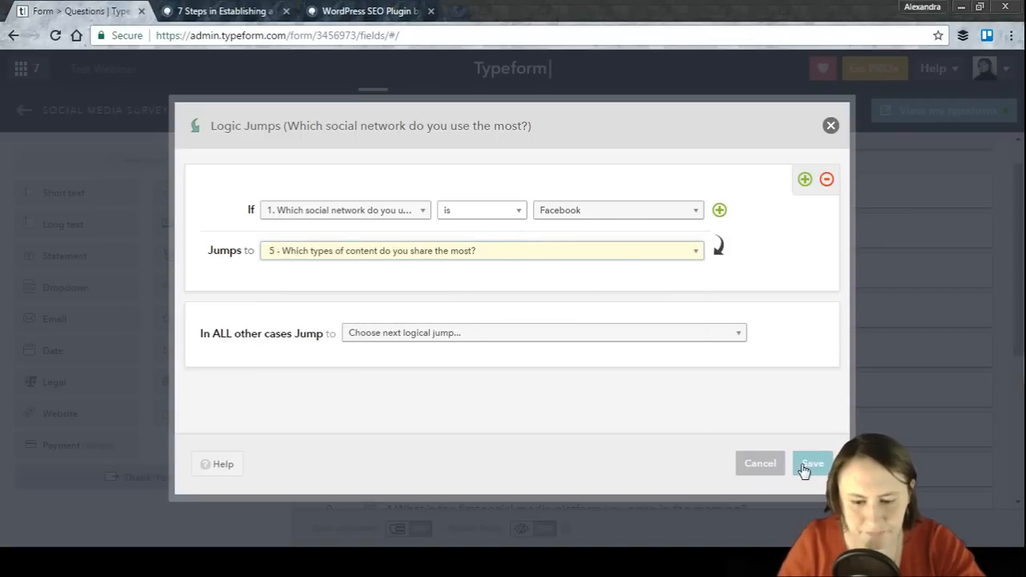
Step: Add a second logic jump: if the answer is Twitter, jump to 'On which device do you use {{answer_47798552}} the most?'
{"action": "left_click", "coordinate": [804, 180]}
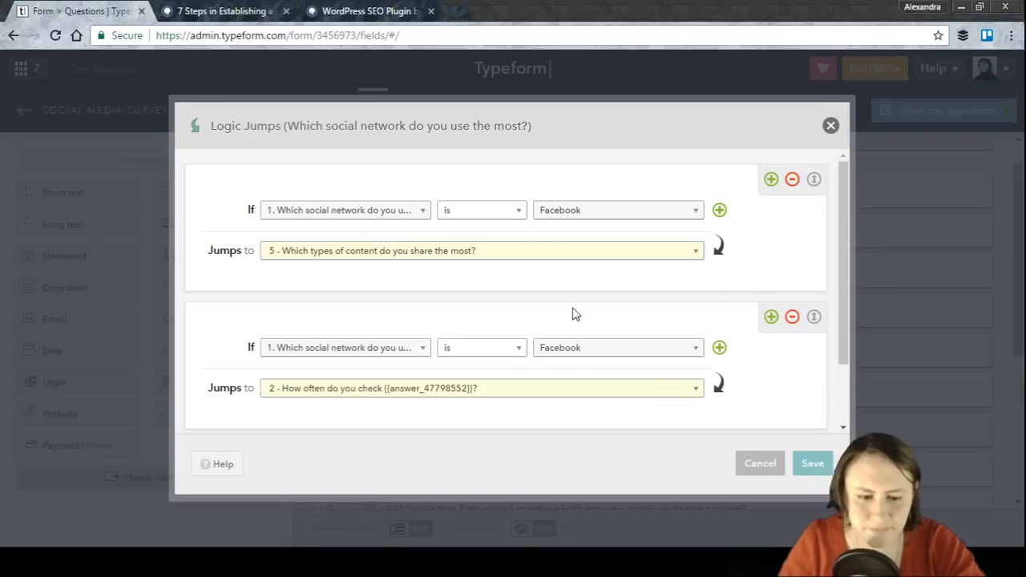
{"action": "scroll", "coordinate": [843, 241], "scroll_direction": "down", "scroll_amount": 2}
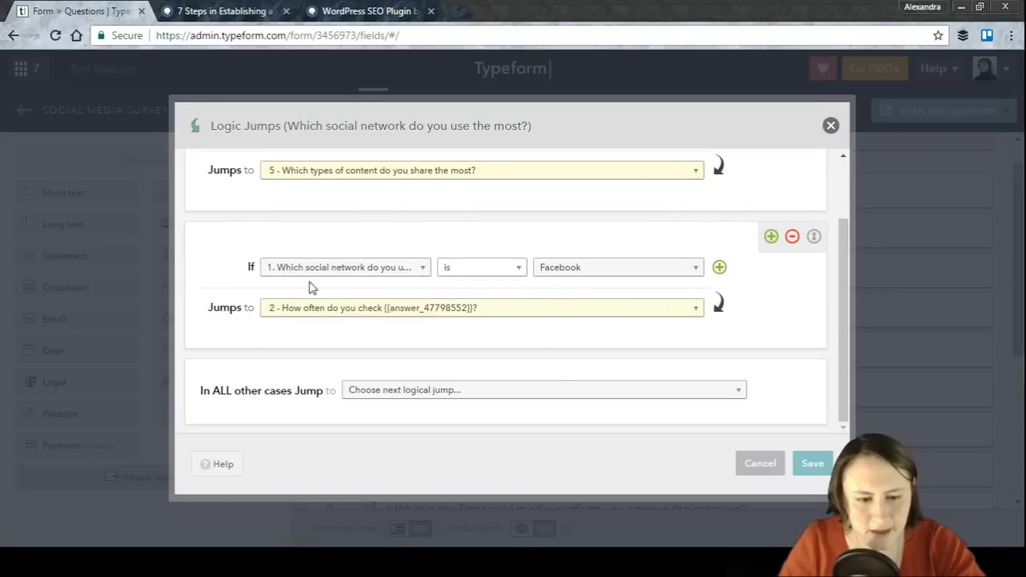
{"action": "left_click", "coordinate": [575, 277]}
{"action": "left_click", "coordinate": [572, 301]}
{"action": "left_click", "coordinate": [544, 317]}
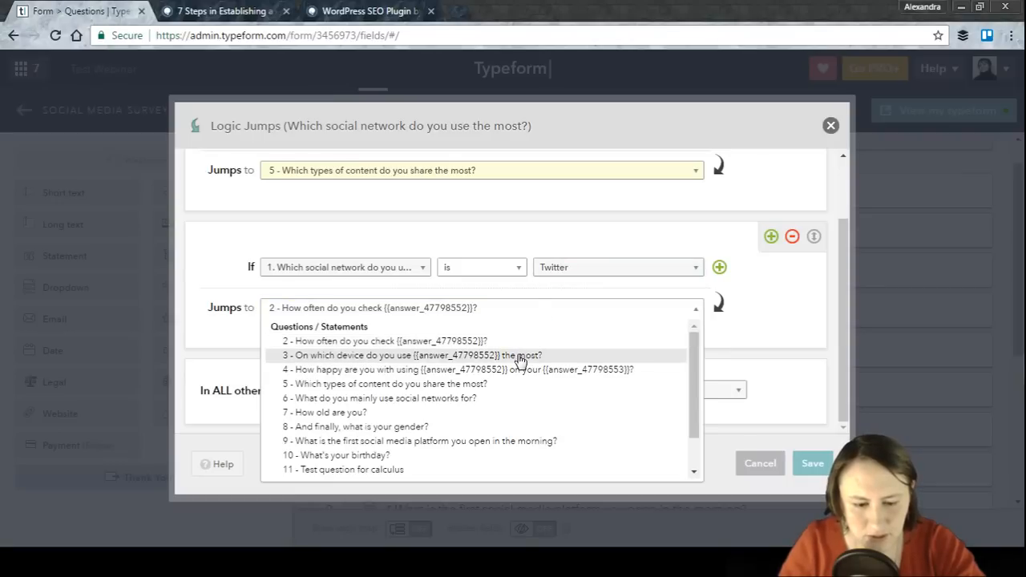
{"action": "left_click", "coordinate": [519, 357]}
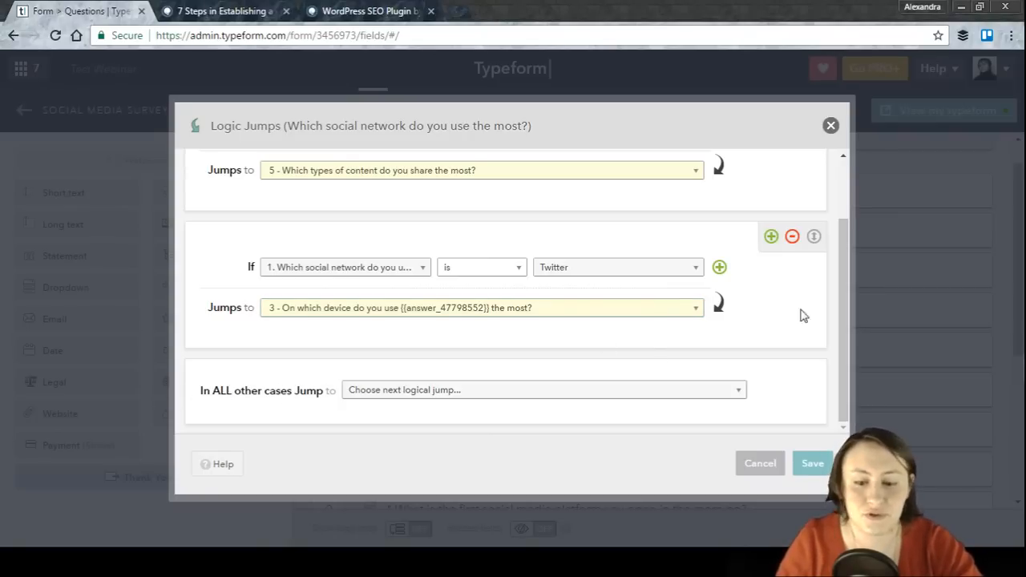
Step: Set all other cases to jump to 'How often do you check {{answer_47798552}}?'
{"action": "left_click", "coordinate": [437, 396]}
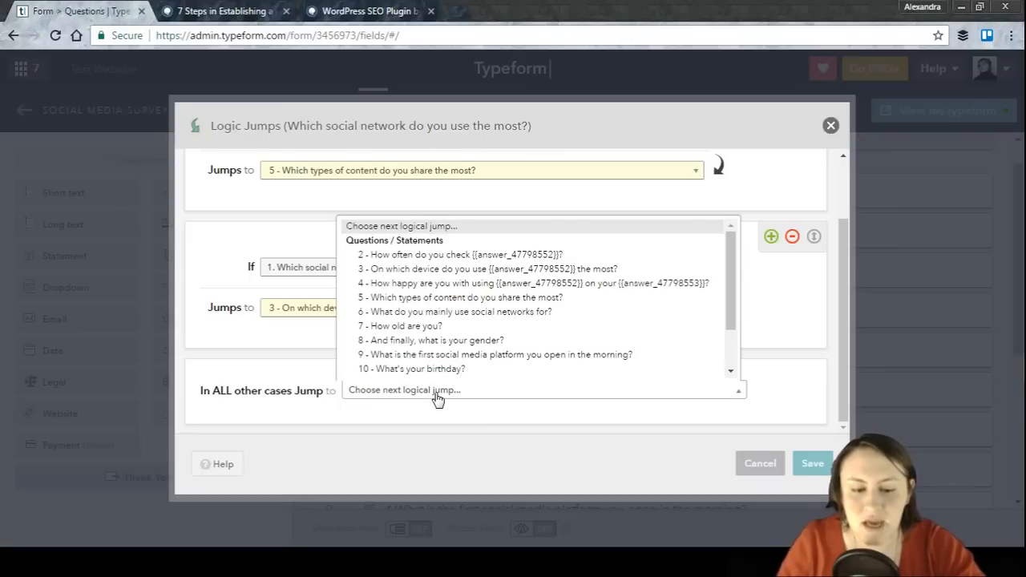
{"action": "left_click", "coordinate": [517, 425]}
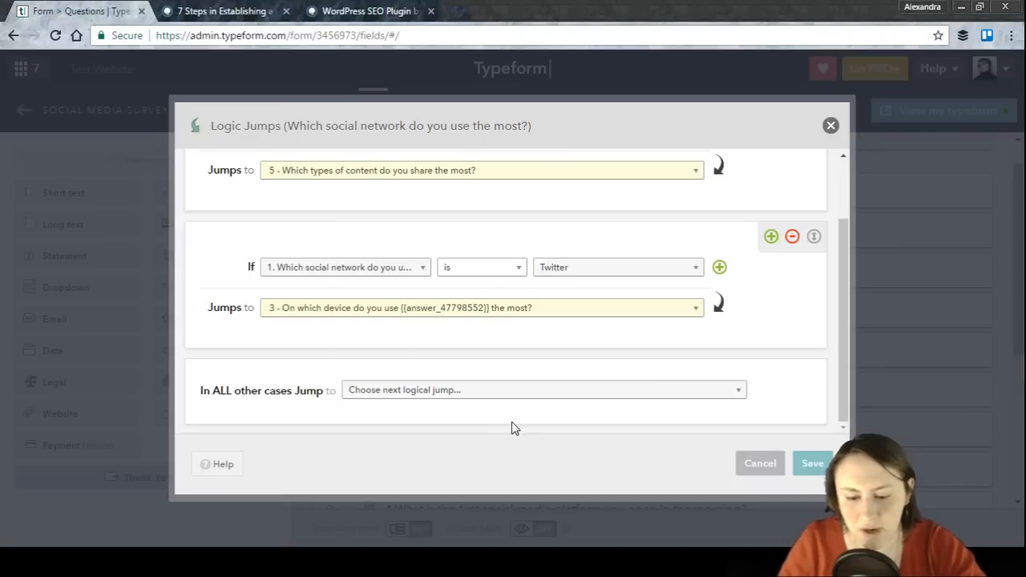
{"action": "left_click", "coordinate": [581, 395]}
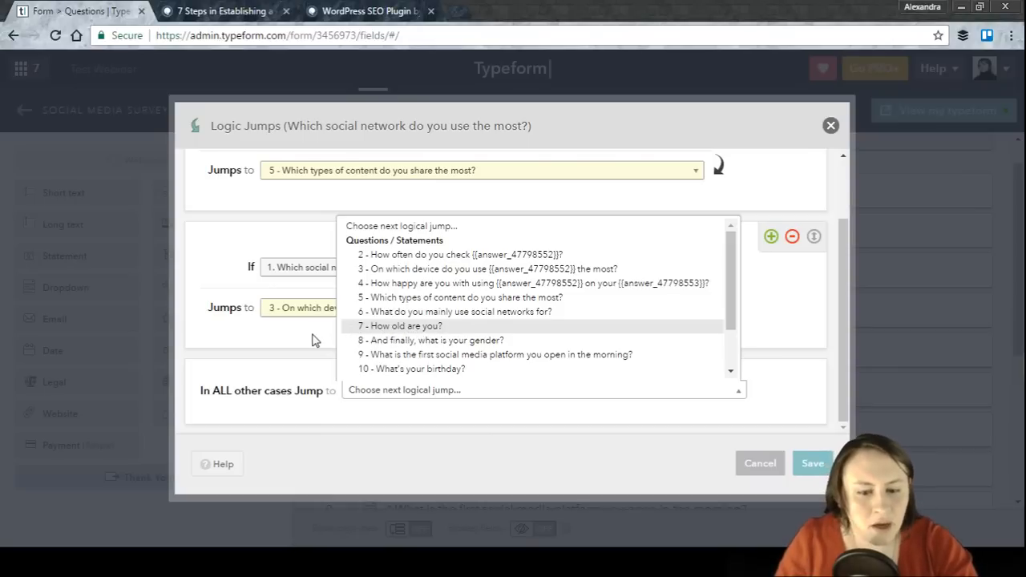
{"action": "left_click", "coordinate": [389, 255]}
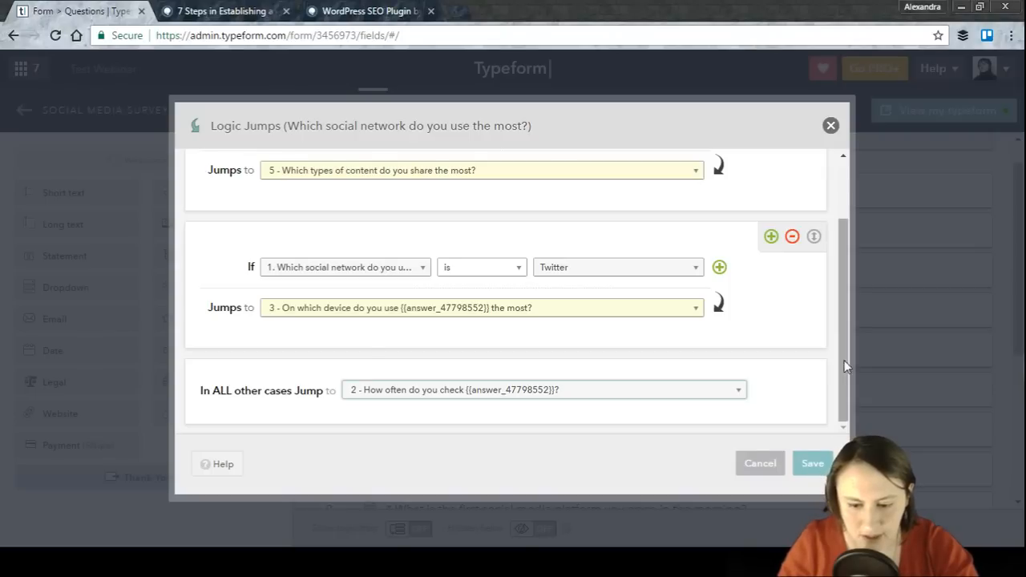
Step: Move the Facebook jump below the Twitter jump and save the logic jumps
{"action": "scroll", "coordinate": [846, 301], "scroll_direction": "up", "scroll_amount": 1}
{"action": "left_click_drag", "start_coordinate": [815, 305], "coordinate": [816, 168]}
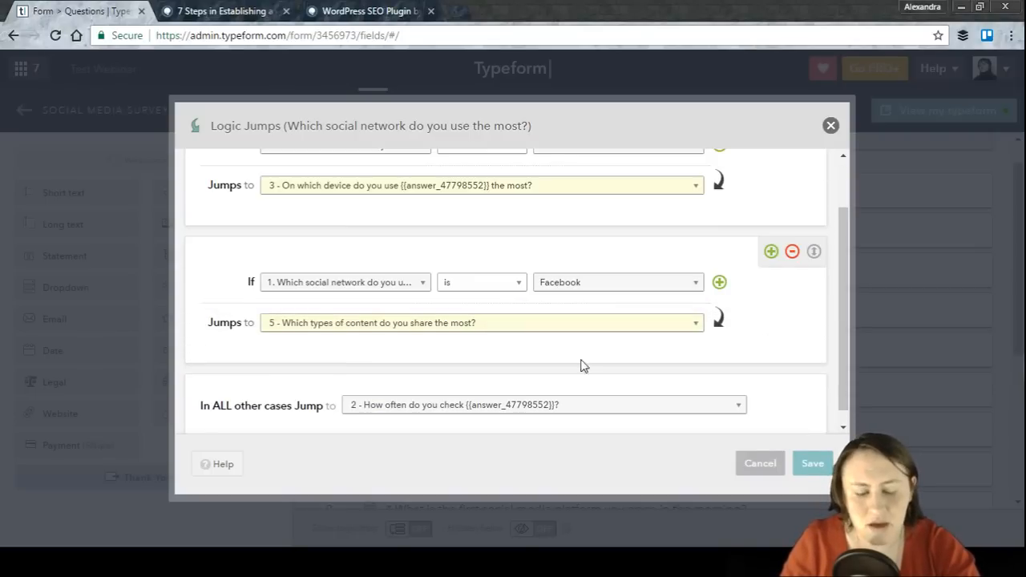
{"action": "left_click_drag", "start_coordinate": [841, 238], "coordinate": [848, 173]}
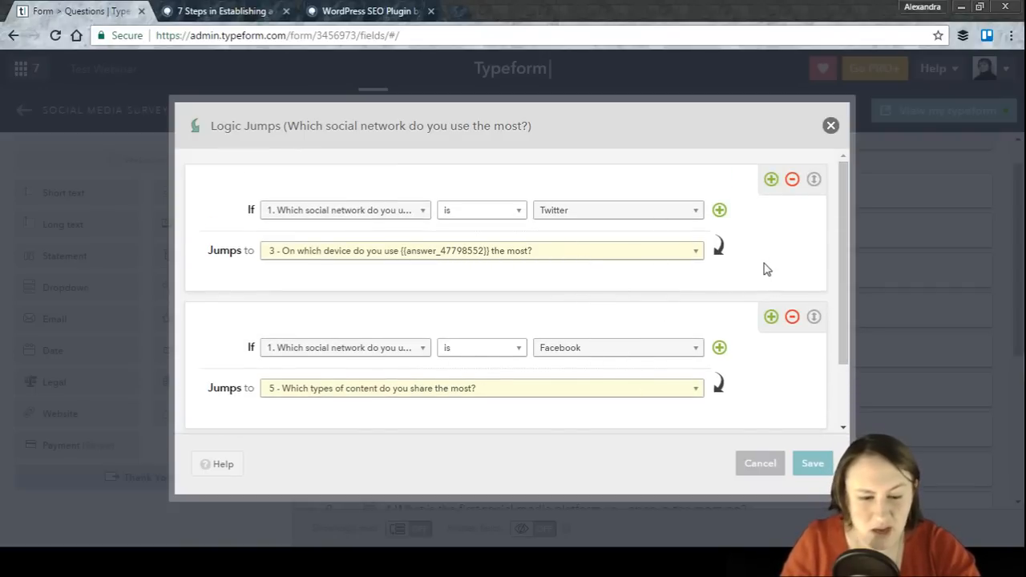
{"action": "left_click", "coordinate": [683, 352]}
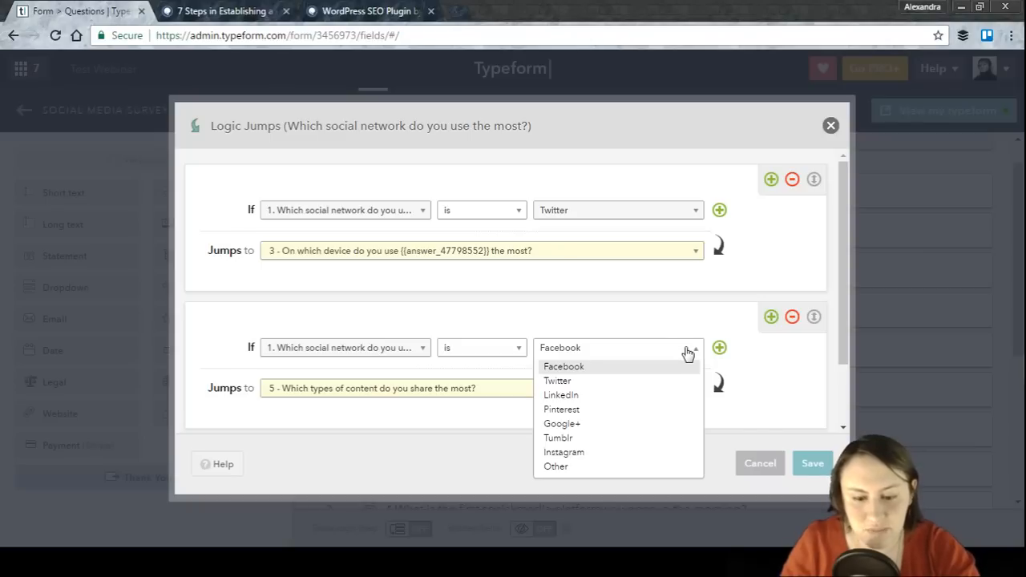
{"action": "left_click", "coordinate": [687, 352]}
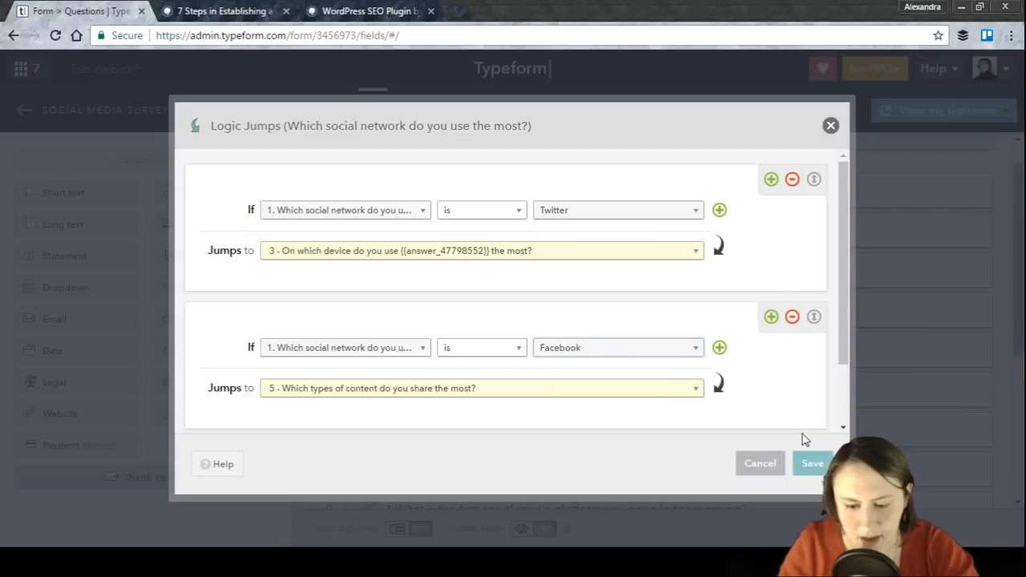
{"action": "left_click", "coordinate": [813, 467]}
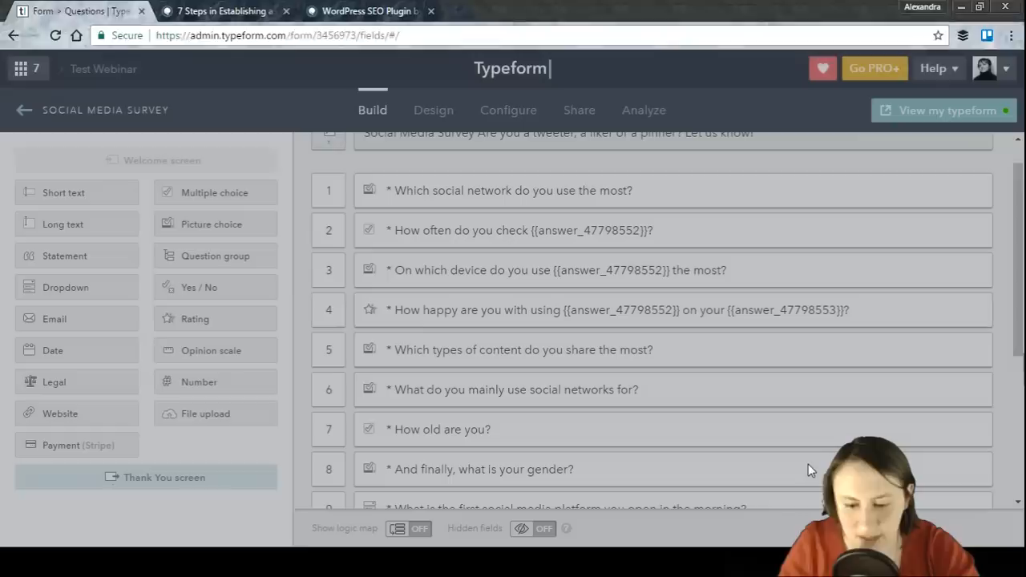
Step: Open the live typeform in a new tab and start the survey
{"action": "mouse_move", "coordinate": [341, 199]}
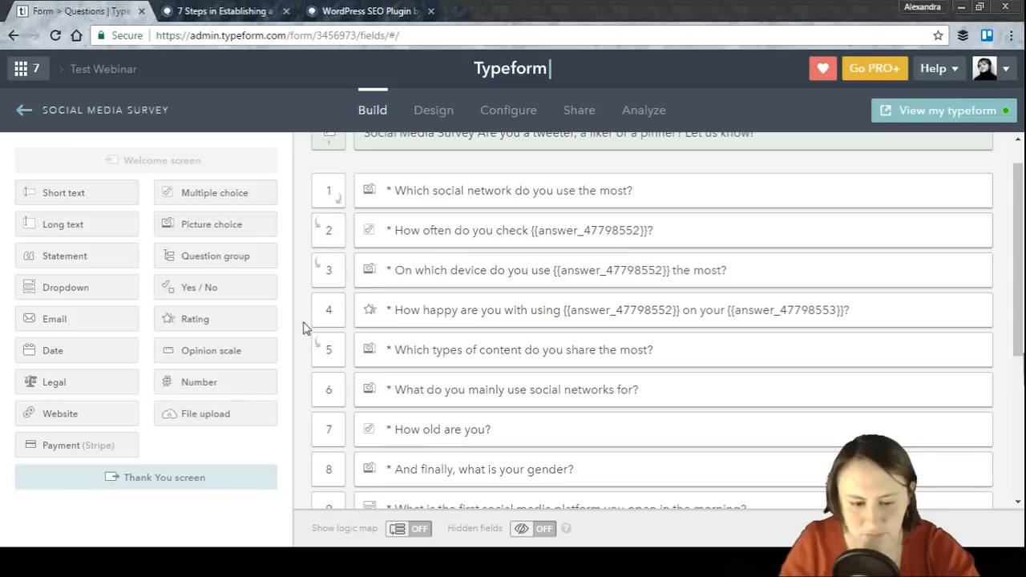
{"action": "left_click", "coordinate": [955, 112]}
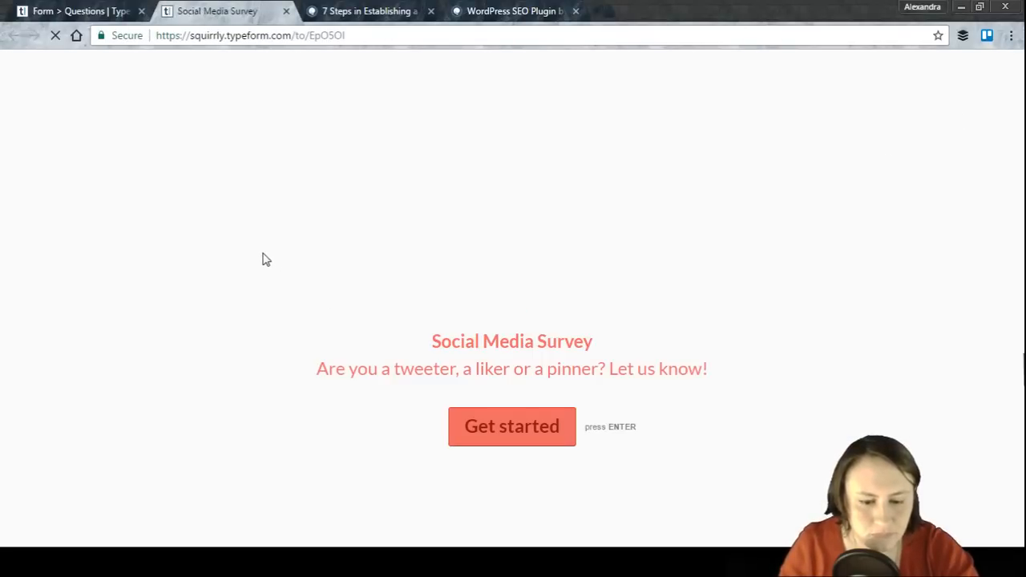
{"action": "left_click", "coordinate": [541, 443]}
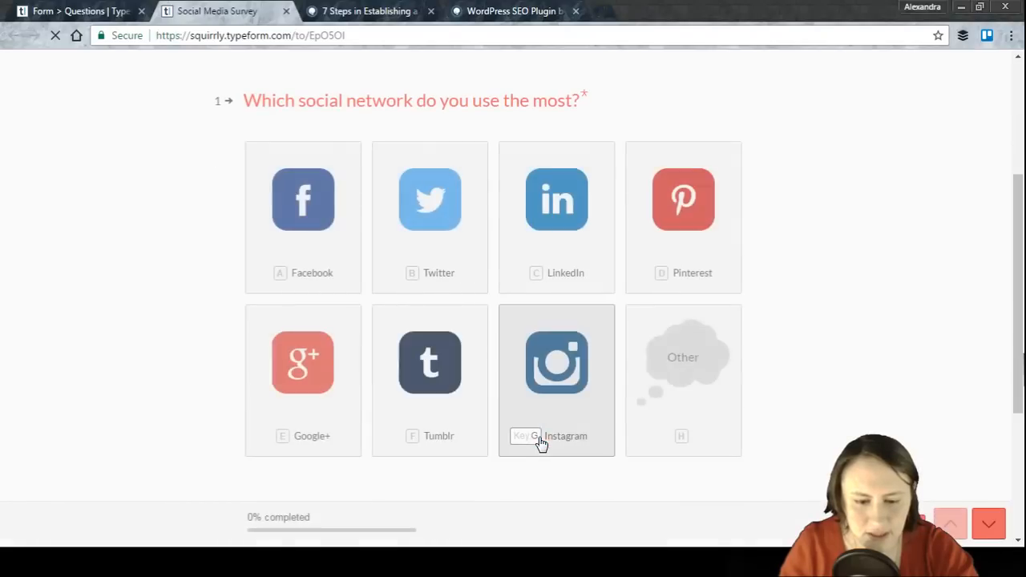
Step: Answer the survey with Facebook, News pieces, Keeping in touch with friends, 18 to 24 and Female
{"action": "left_click", "coordinate": [303, 240]}
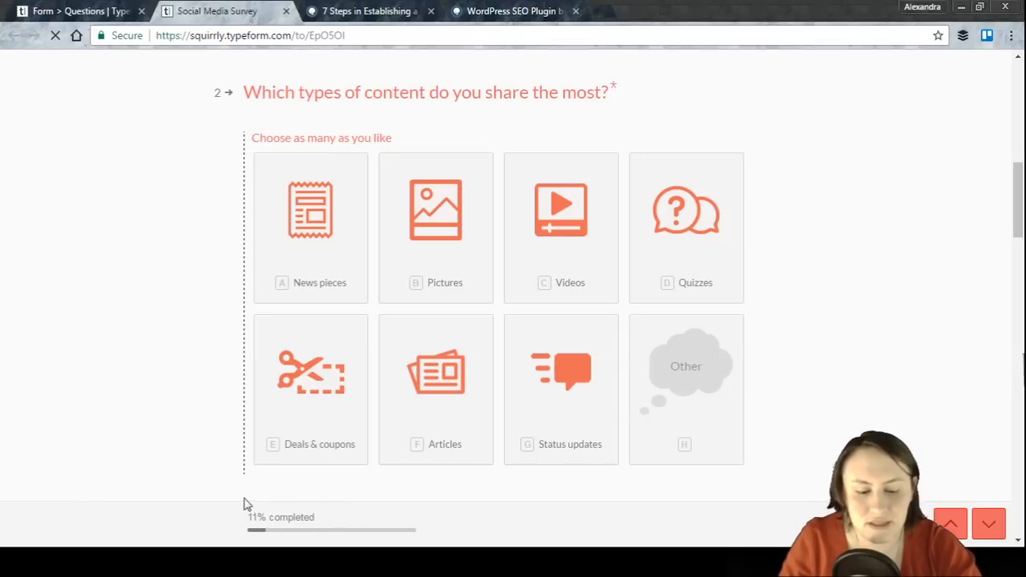
{"action": "left_click", "coordinate": [329, 232]}
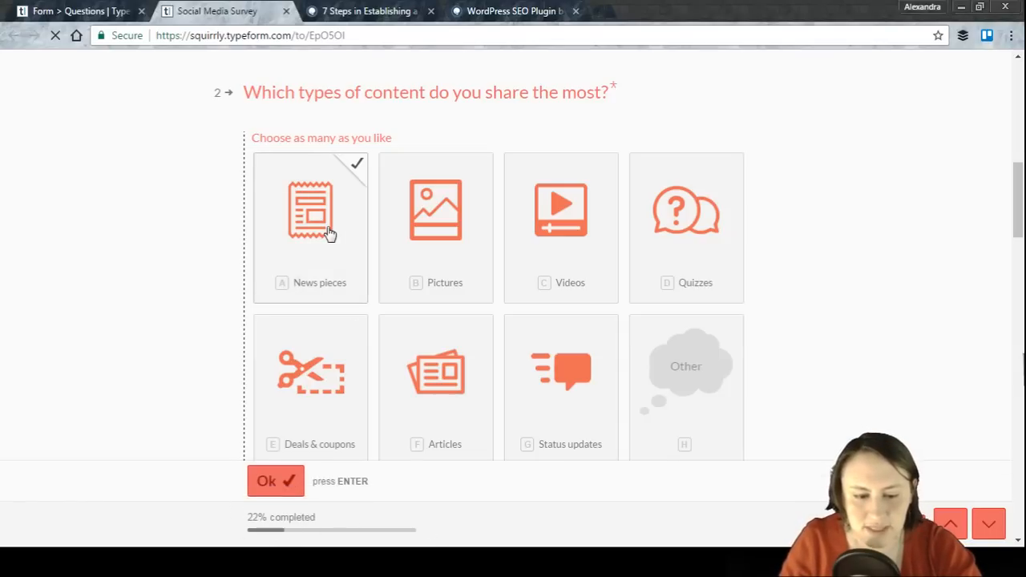
{"action": "left_click", "coordinate": [278, 482]}
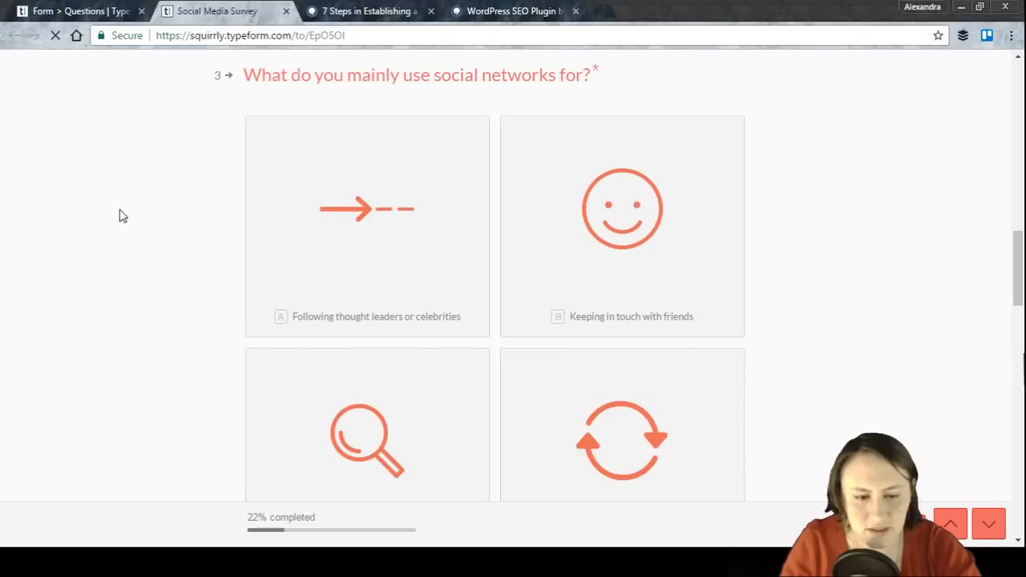
{"action": "left_click", "coordinate": [635, 227]}
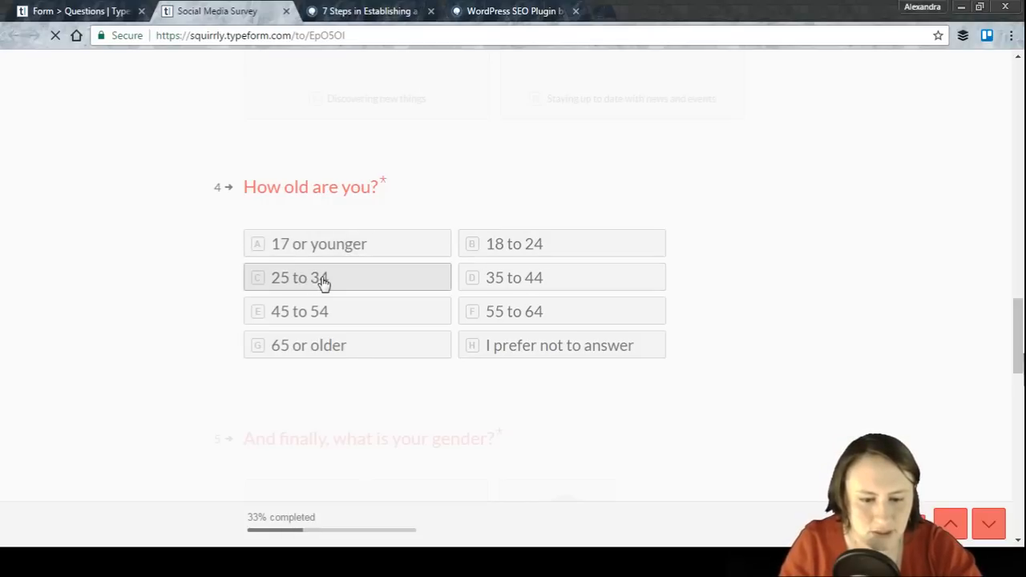
{"action": "left_click", "coordinate": [512, 247]}
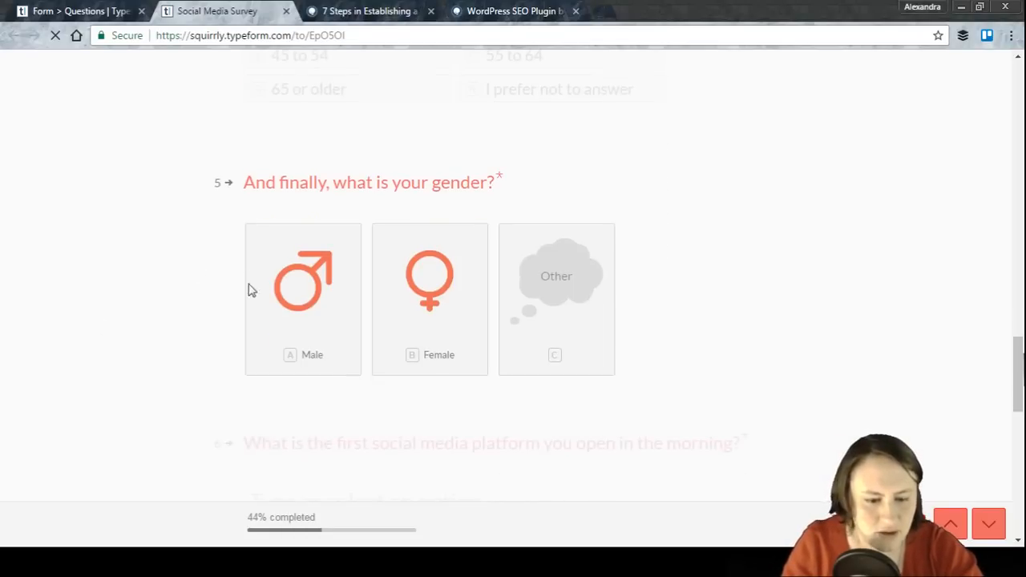
{"action": "left_click", "coordinate": [415, 309]}
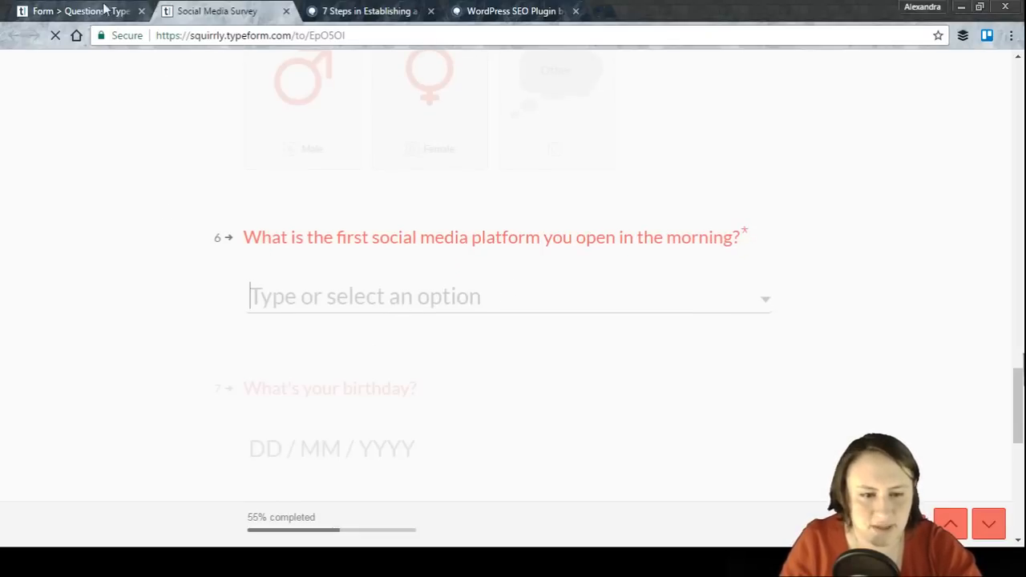
Step: Scroll through the remaining questions and try to send the survey
{"action": "scroll", "coordinate": [269, 224], "scroll_direction": "down", "scroll_amount": 3}
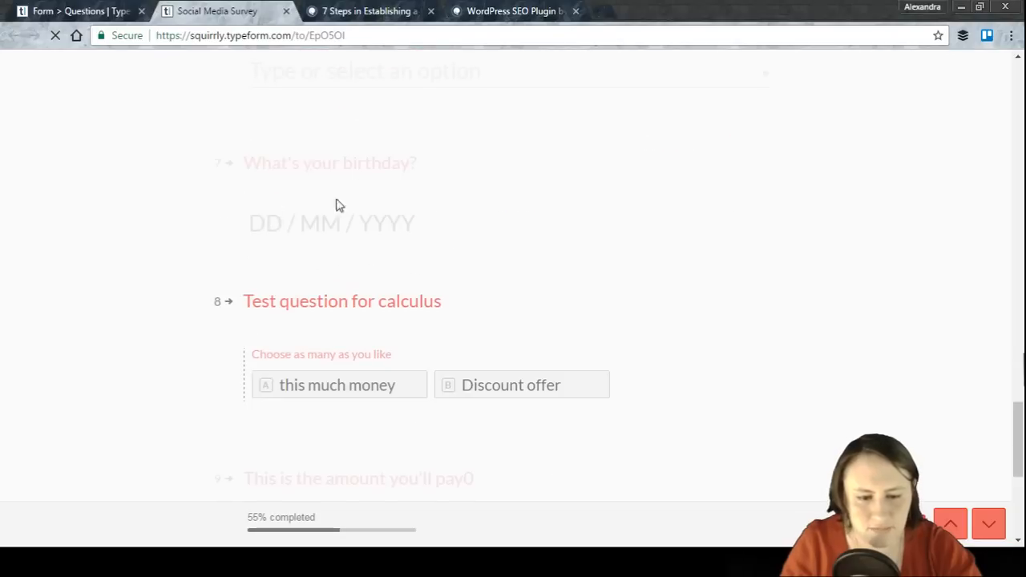
{"action": "scroll", "coordinate": [234, 220], "scroll_direction": "down", "scroll_amount": 2}
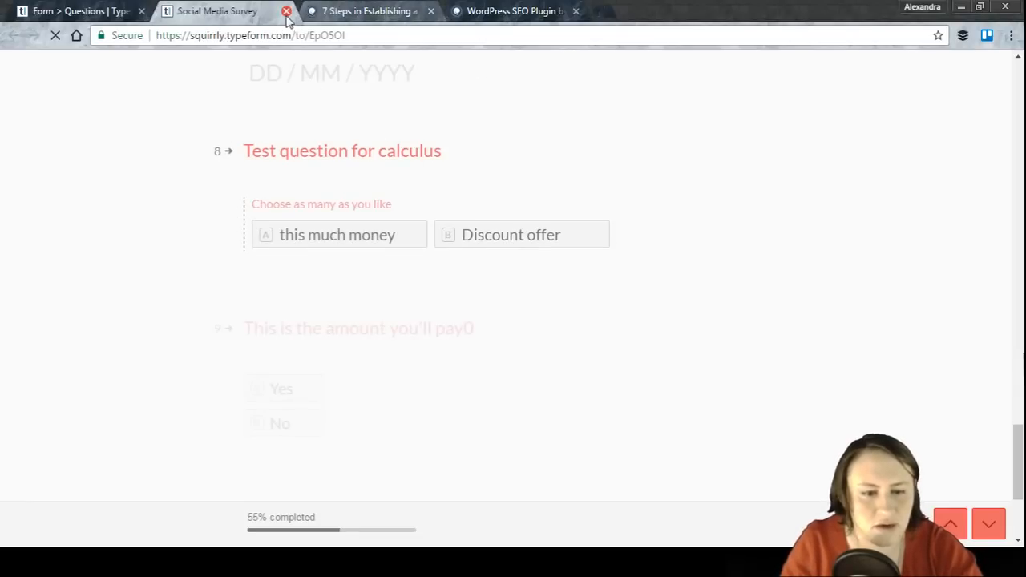
{"action": "scroll", "coordinate": [297, 170], "scroll_direction": "down", "scroll_amount": 3}
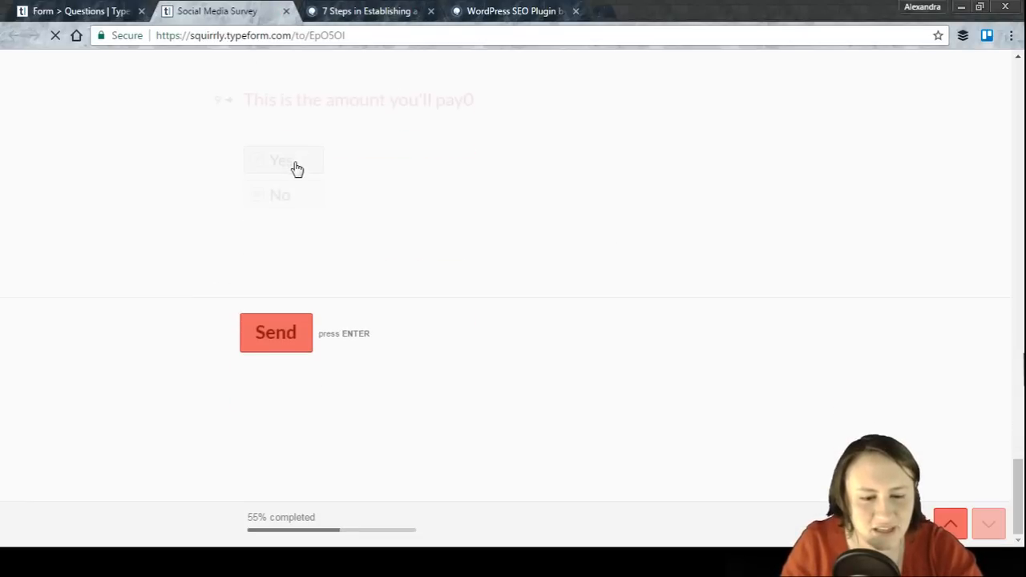
{"action": "scroll", "coordinate": [295, 158], "scroll_direction": "up", "scroll_amount": 1}
{"action": "scroll", "coordinate": [295, 154], "scroll_direction": "up", "scroll_amount": 1}
{"action": "scroll", "coordinate": [293, 154], "scroll_direction": "down", "scroll_amount": 2}
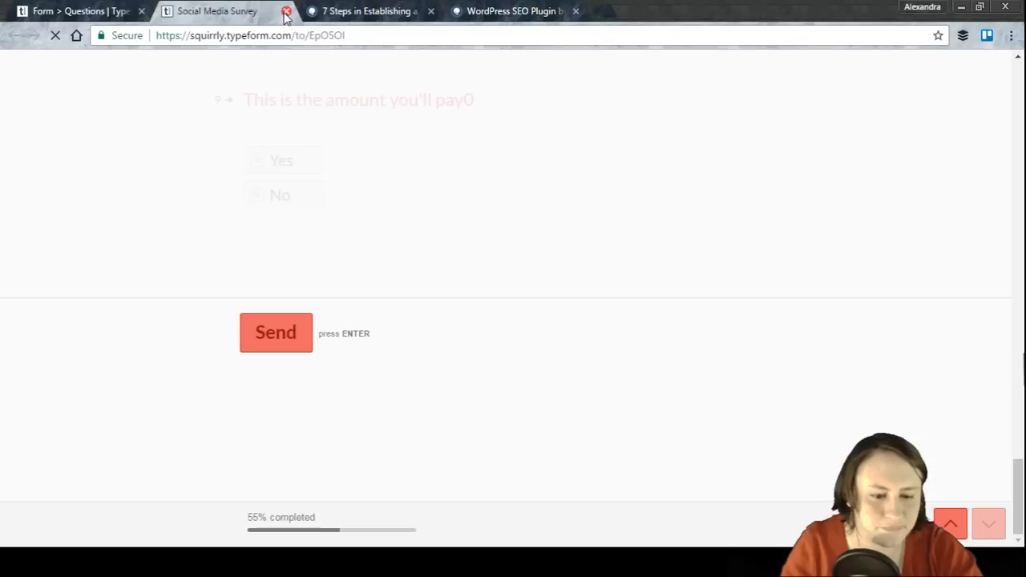
{"action": "left_click", "coordinate": [269, 343]}
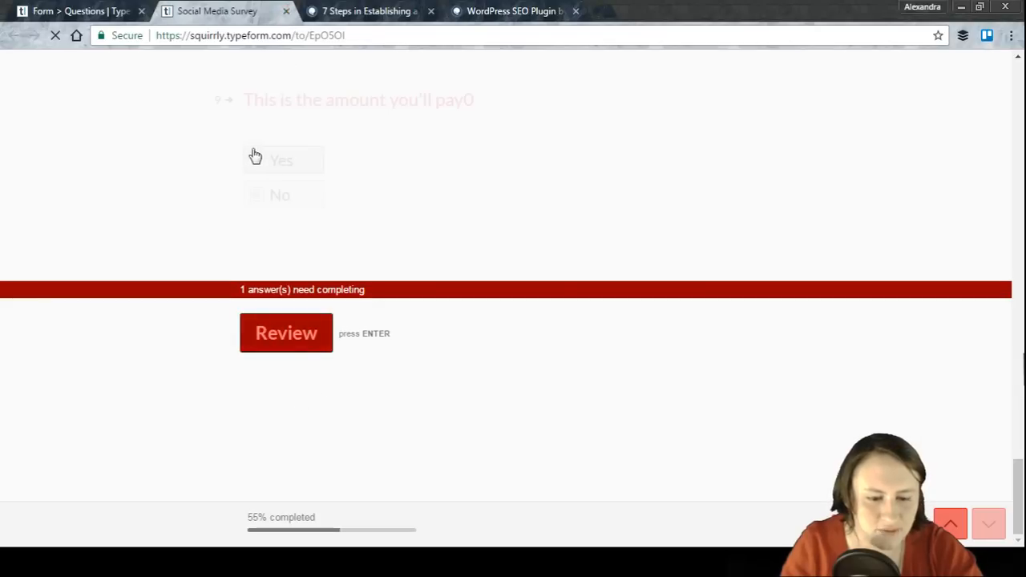
Step: Answer the required first-platform question with Google plus and submit the survey
{"action": "left_click", "coordinate": [316, 334]}
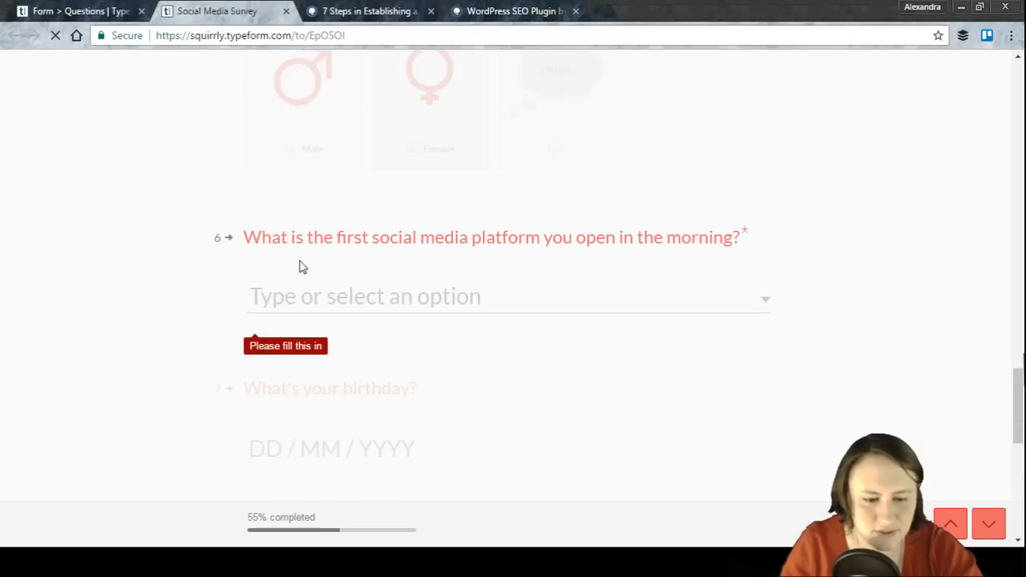
{"action": "left_click", "coordinate": [343, 295]}
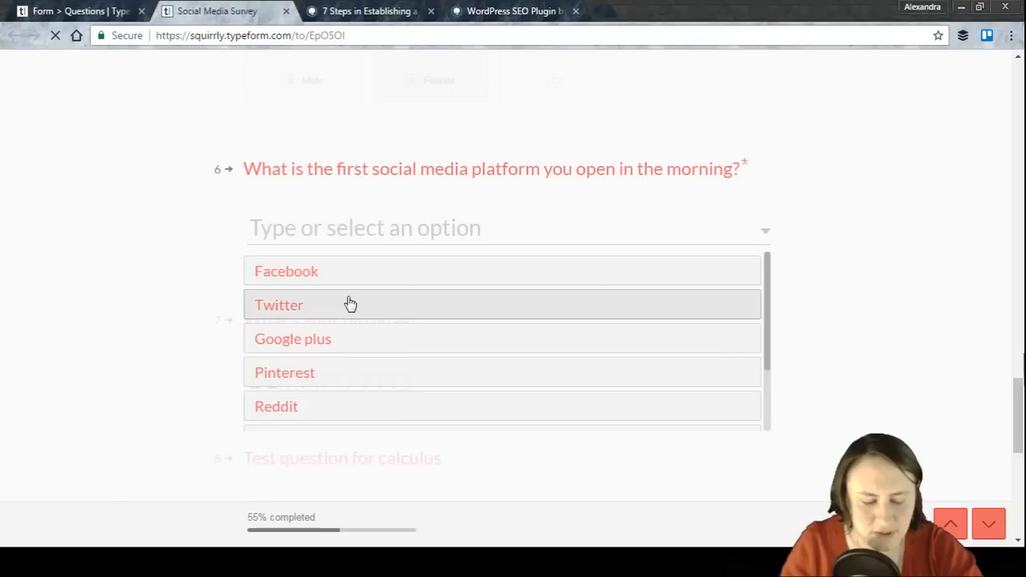
{"action": "left_click", "coordinate": [349, 343]}
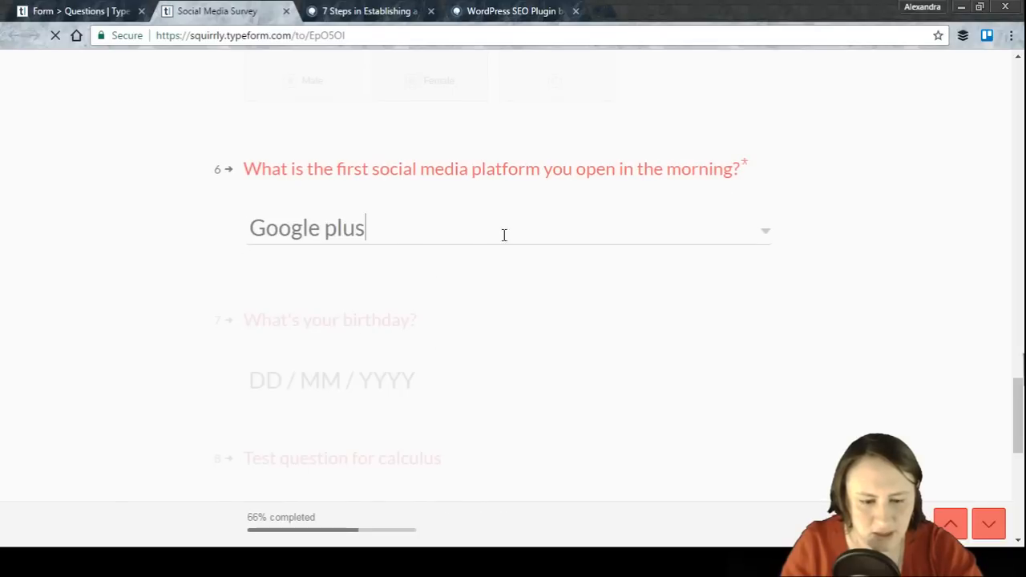
{"action": "left_click", "coordinate": [305, 341]}
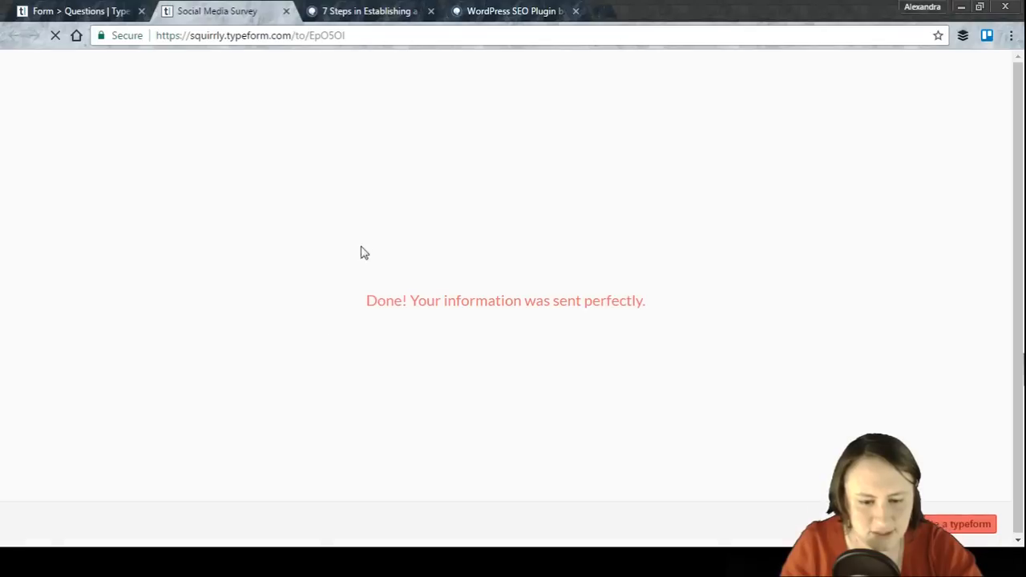
Step: Back in the form builder, duplicate the 'What do you mainly use social networks for?' question
{"action": "left_click", "coordinate": [56, 11]}
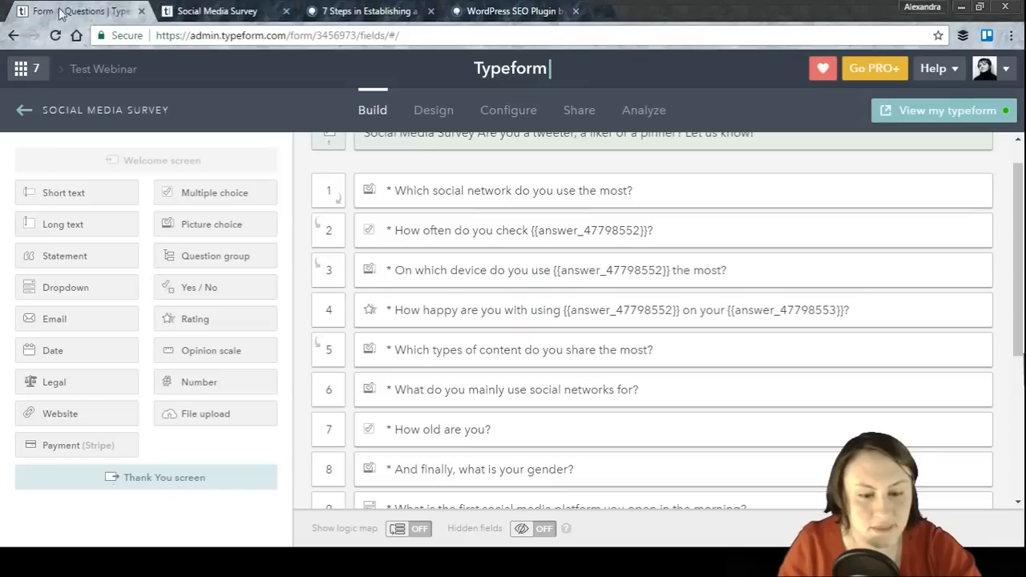
{"action": "scroll", "coordinate": [468, 209], "scroll_direction": "down", "scroll_amount": 1}
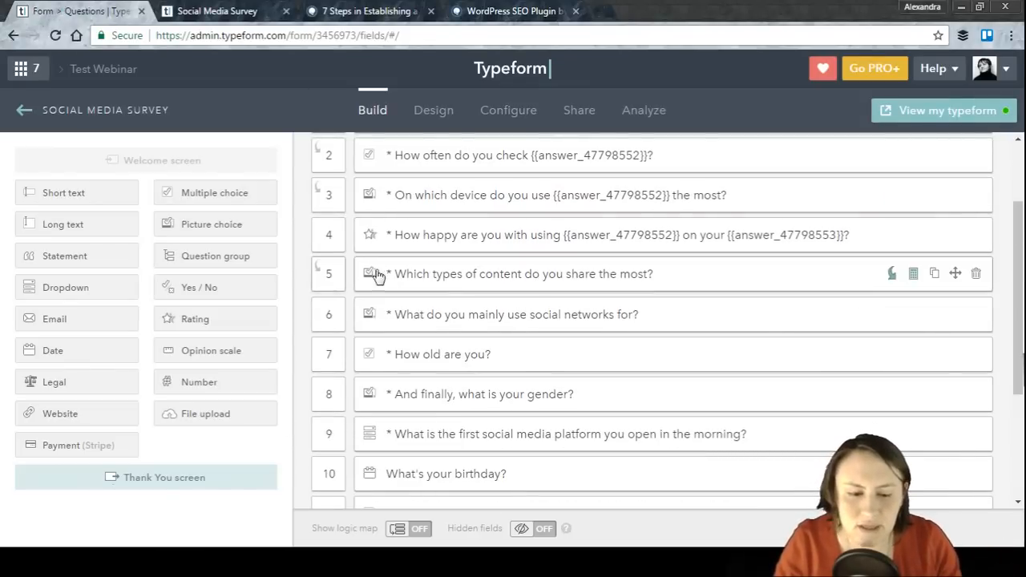
{"action": "scroll", "coordinate": [314, 248], "scroll_direction": "up", "scroll_amount": 2}
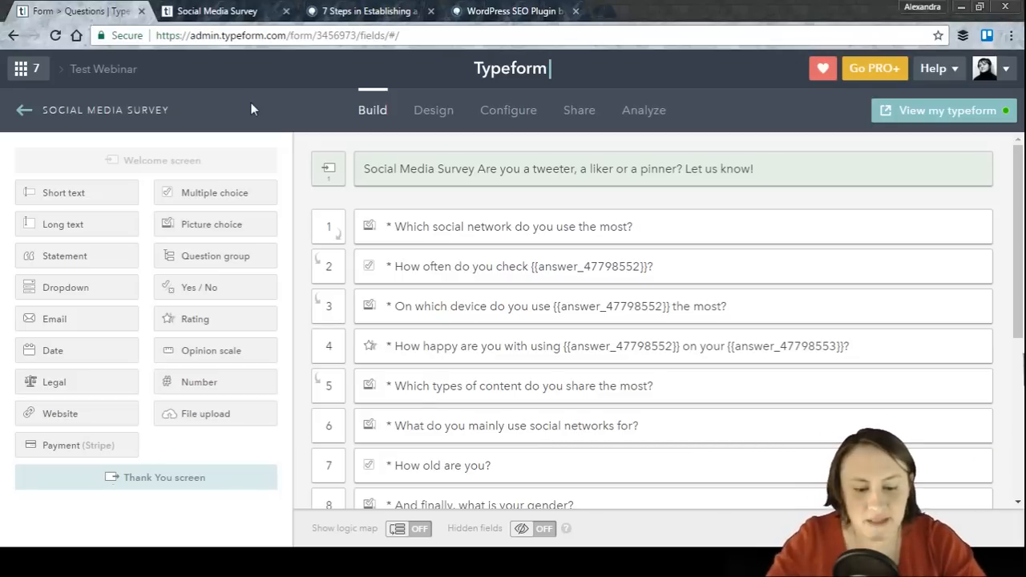
{"action": "scroll", "coordinate": [403, 201], "scroll_direction": "down", "scroll_amount": 1}
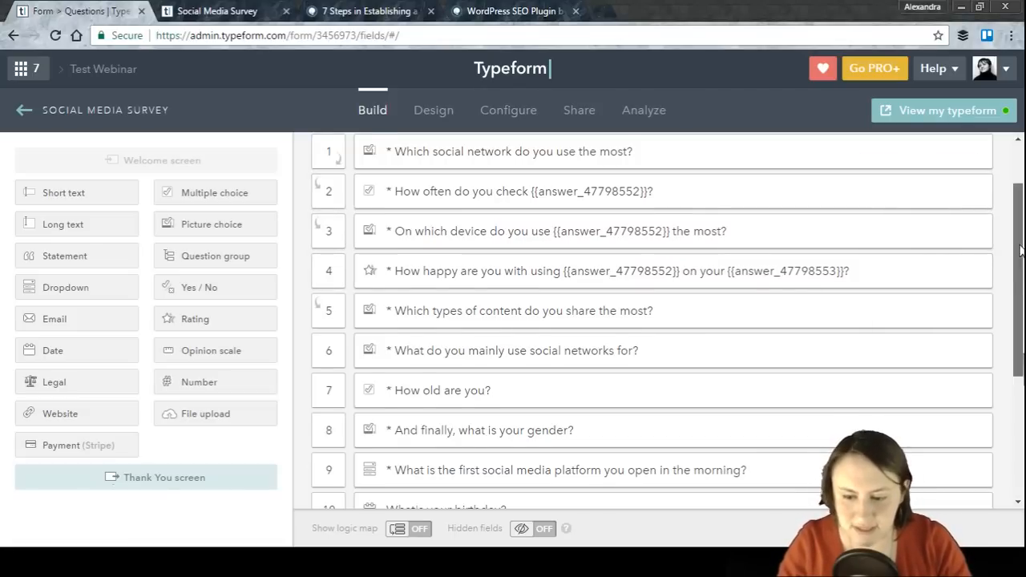
{"action": "scroll", "coordinate": [1015, 273], "scroll_direction": "down", "scroll_amount": 3}
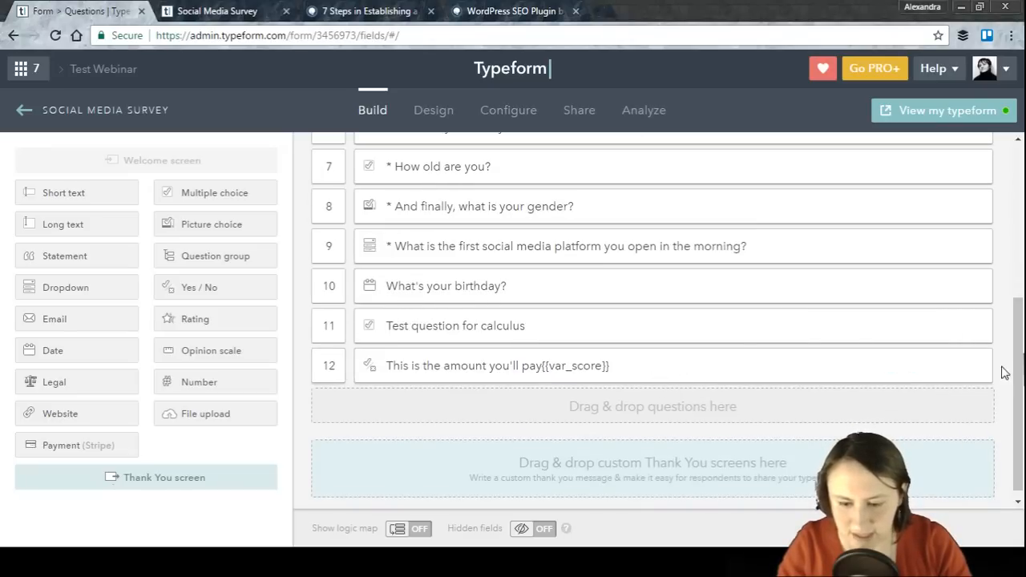
{"action": "left_click_drag", "start_coordinate": [1018, 369], "coordinate": [1019, 320]}
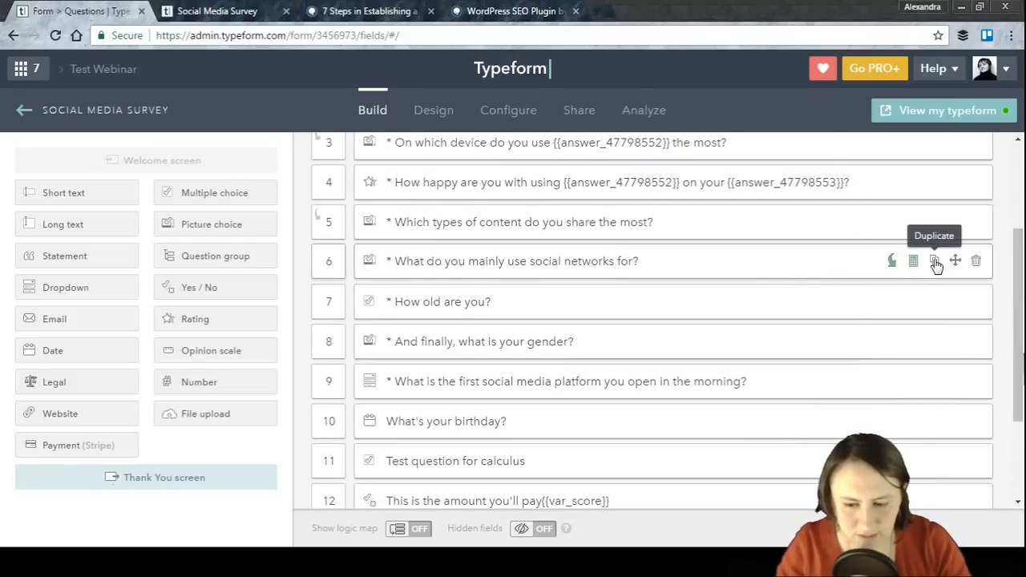
{"action": "left_click", "coordinate": [935, 262]}
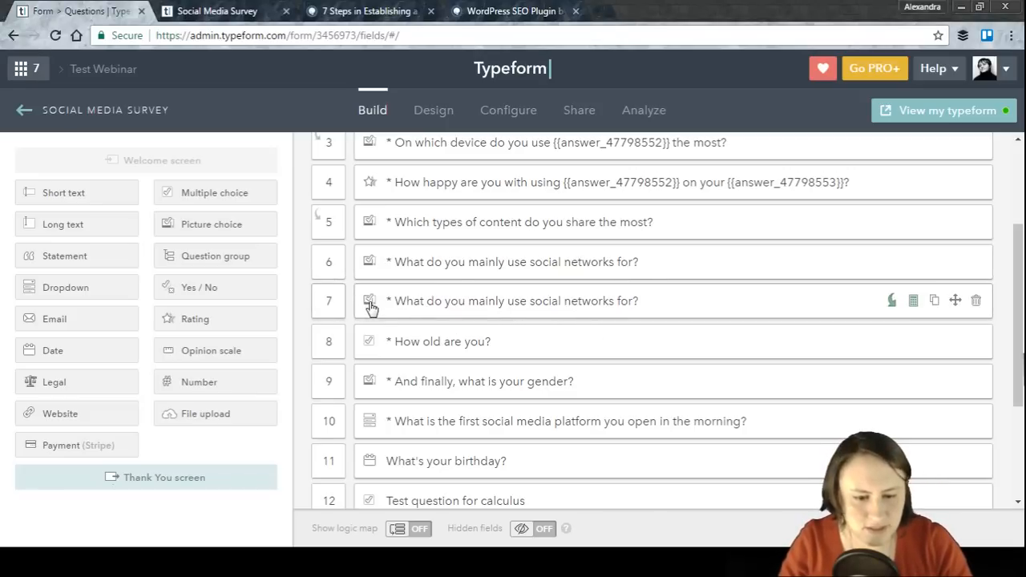
Step: Open the original and the duplicated question for editing and close both without changes
{"action": "left_click", "coordinate": [415, 253]}
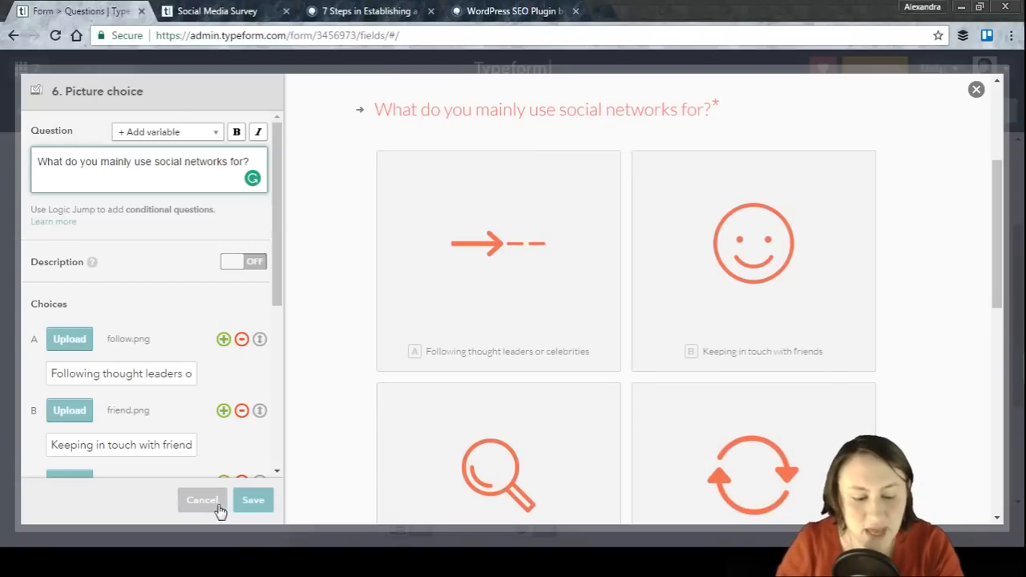
{"action": "left_click", "coordinate": [204, 503]}
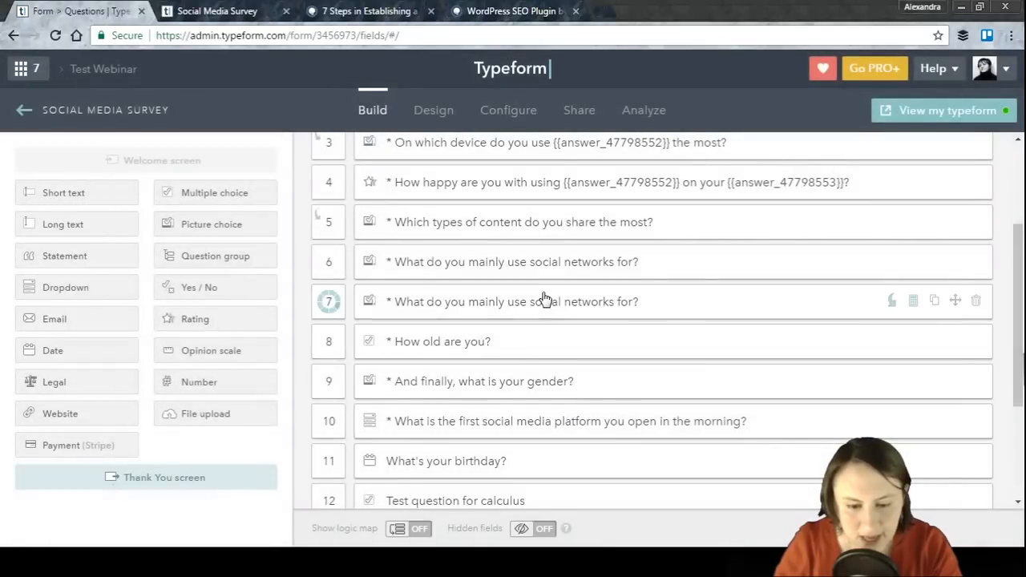
{"action": "left_click", "coordinate": [536, 310]}
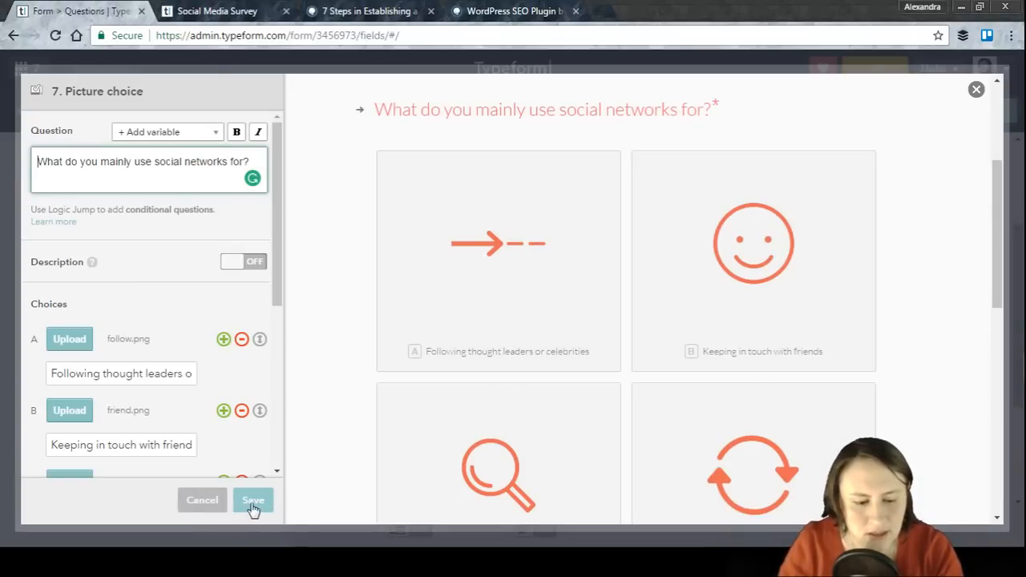
{"action": "left_click", "coordinate": [208, 505]}
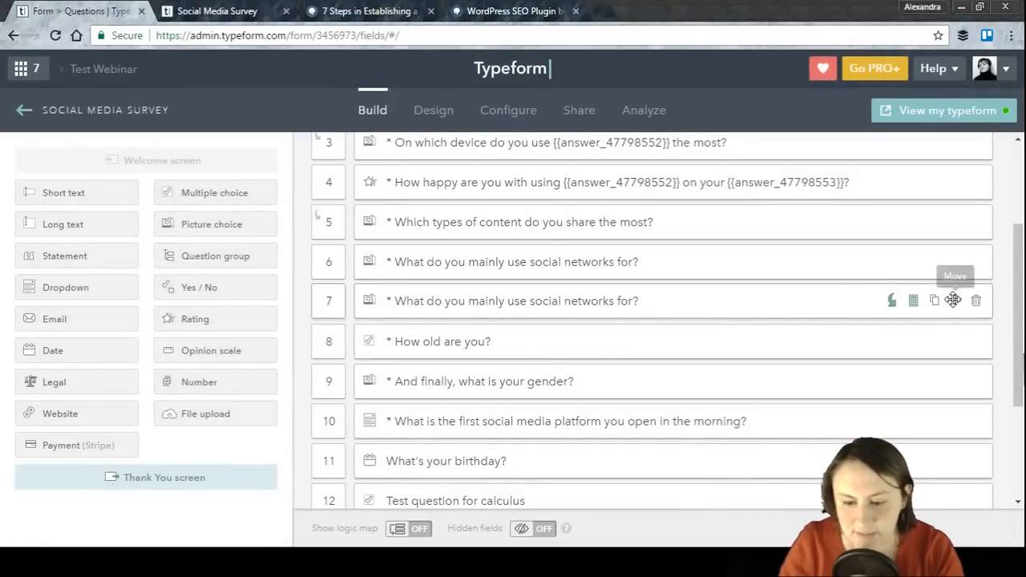
Step: Move the duplicated question up to position 4, then delete it
{"action": "left_click_drag", "start_coordinate": [955, 300], "coordinate": [950, 228]}
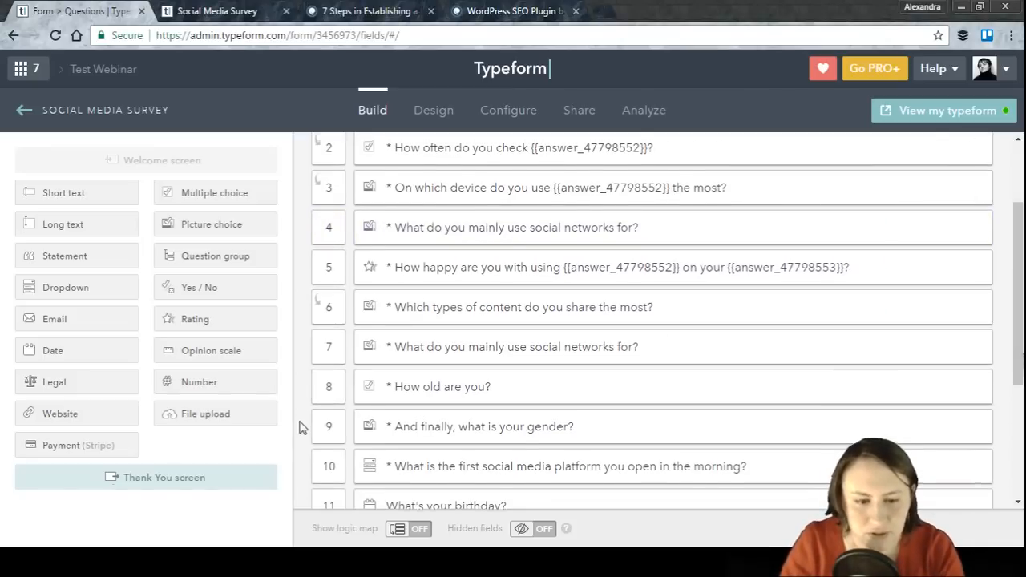
{"action": "scroll", "coordinate": [302, 427], "scroll_direction": "up", "scroll_amount": 2}
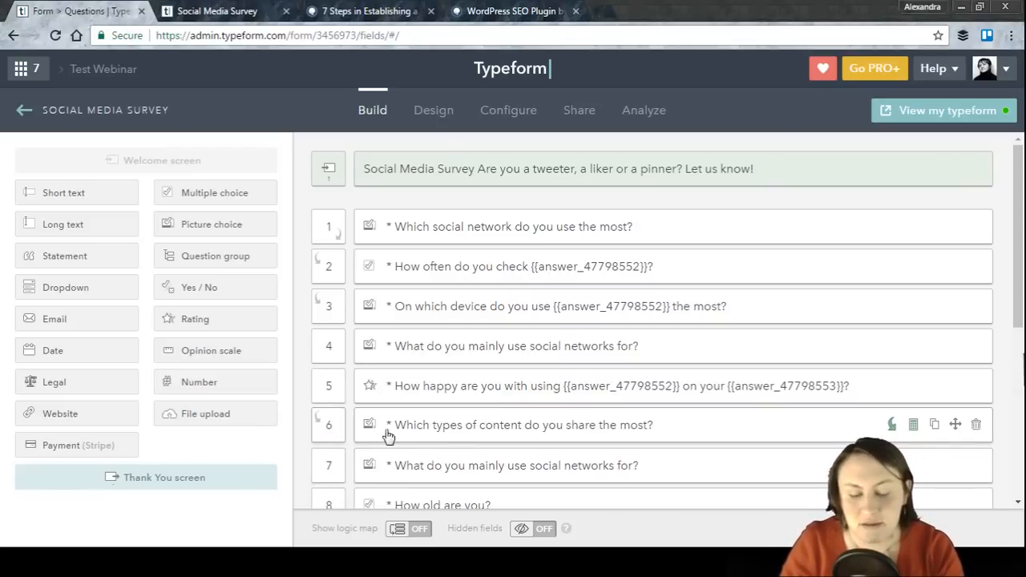
{"action": "scroll", "coordinate": [497, 441], "scroll_direction": "down", "scroll_amount": 1}
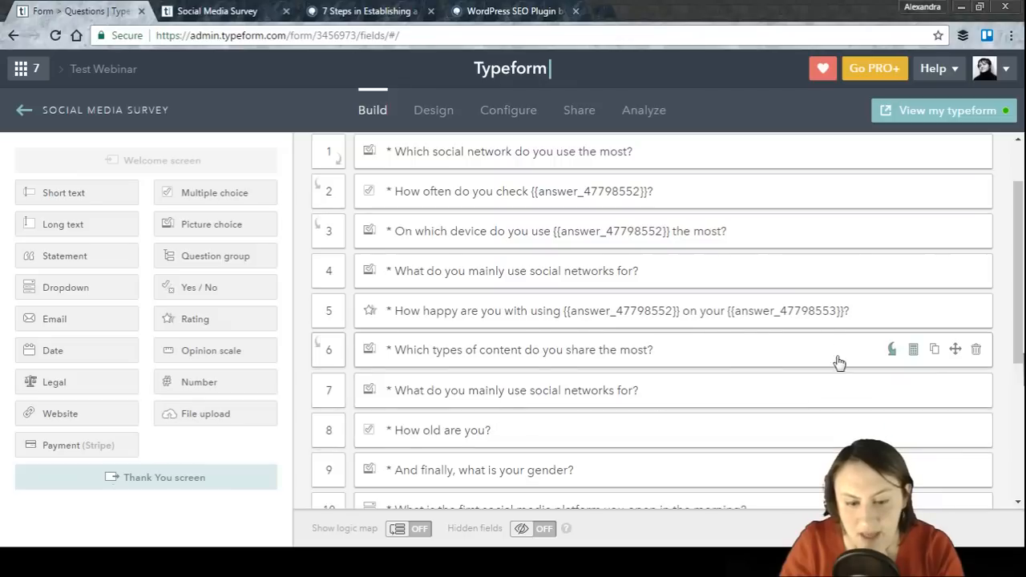
{"action": "scroll", "coordinate": [975, 273], "scroll_direction": "down", "scroll_amount": 1}
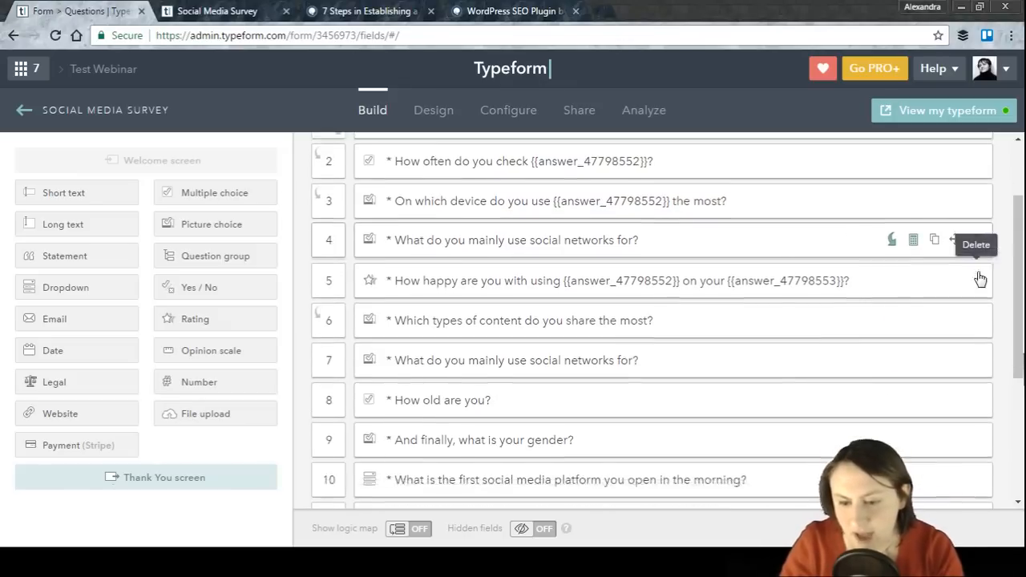
{"action": "left_click", "coordinate": [977, 197]}
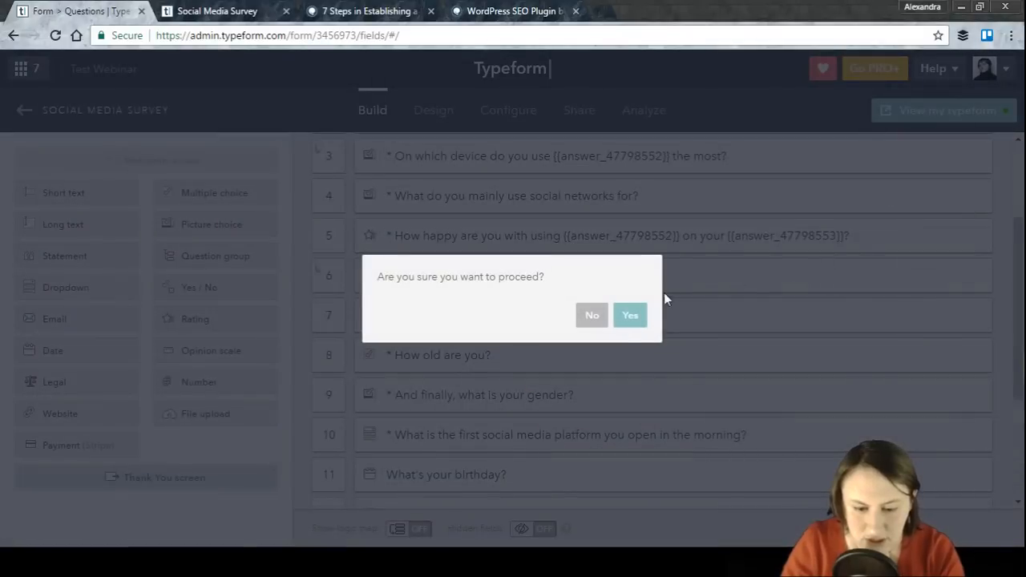
{"action": "left_click", "coordinate": [624, 320]}
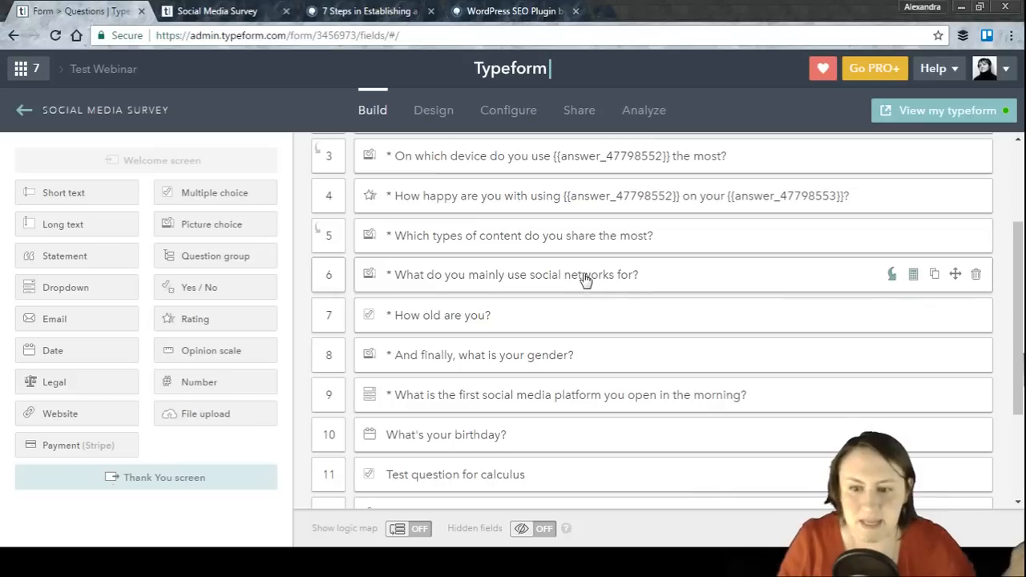
{"action": "mouse_move", "coordinate": [917, 240]}
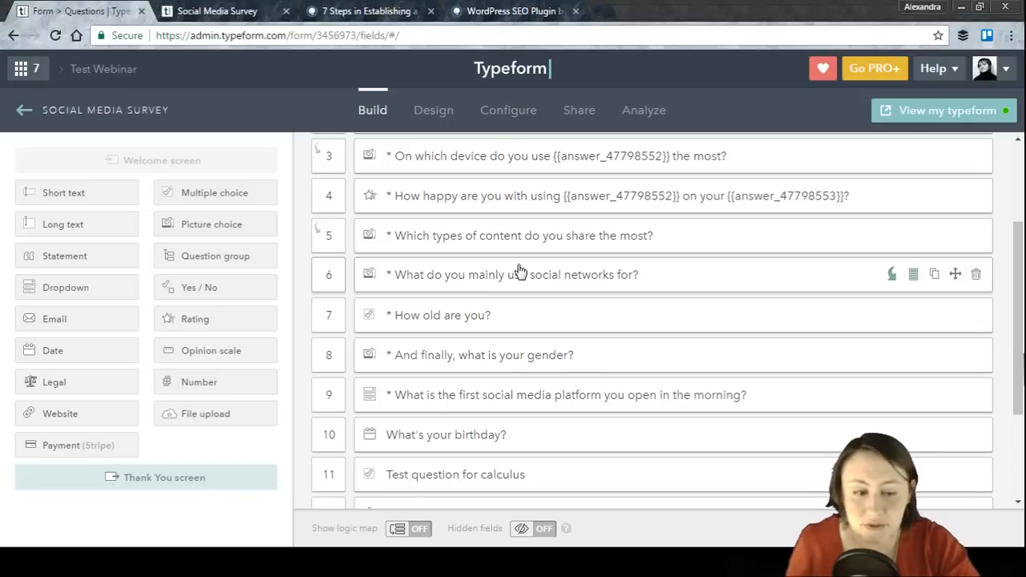
{"action": "left_click", "coordinate": [208, 11]}
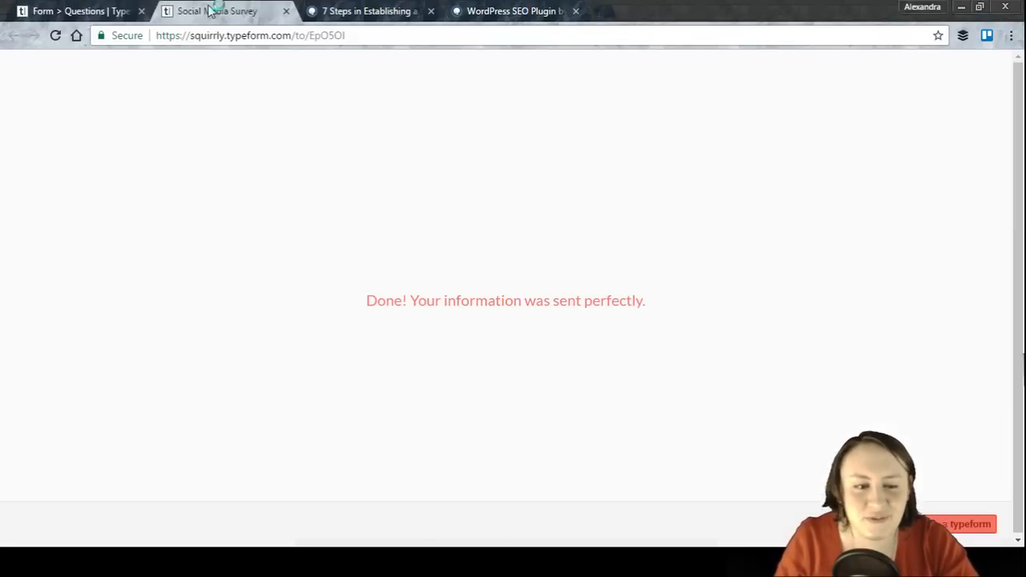
{"action": "left_click", "coordinate": [370, 10]}
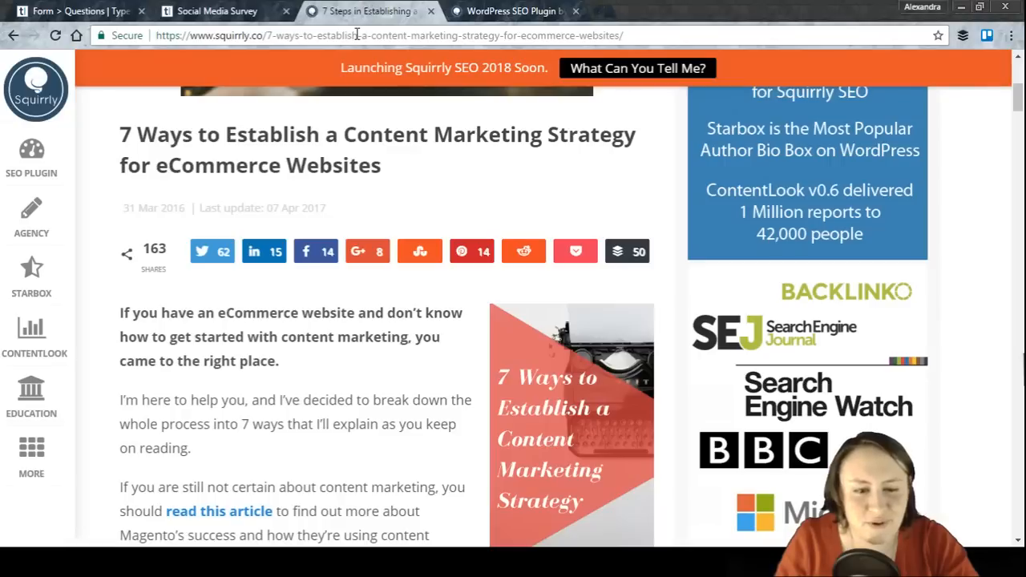
{"action": "left_click", "coordinate": [359, 35]}
{"action": "key", "text": "Return"}
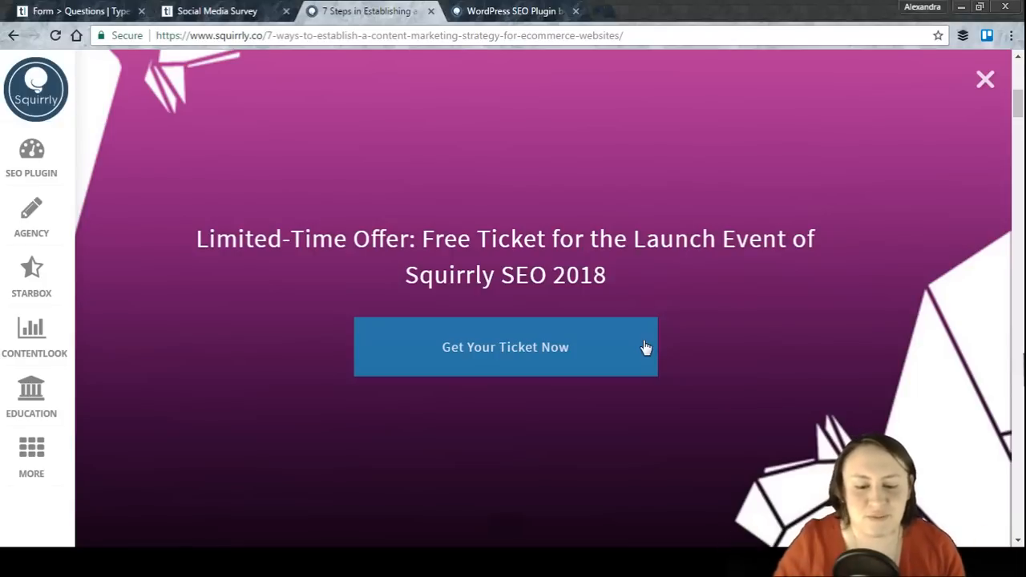
{"action": "left_click", "coordinate": [988, 81]}
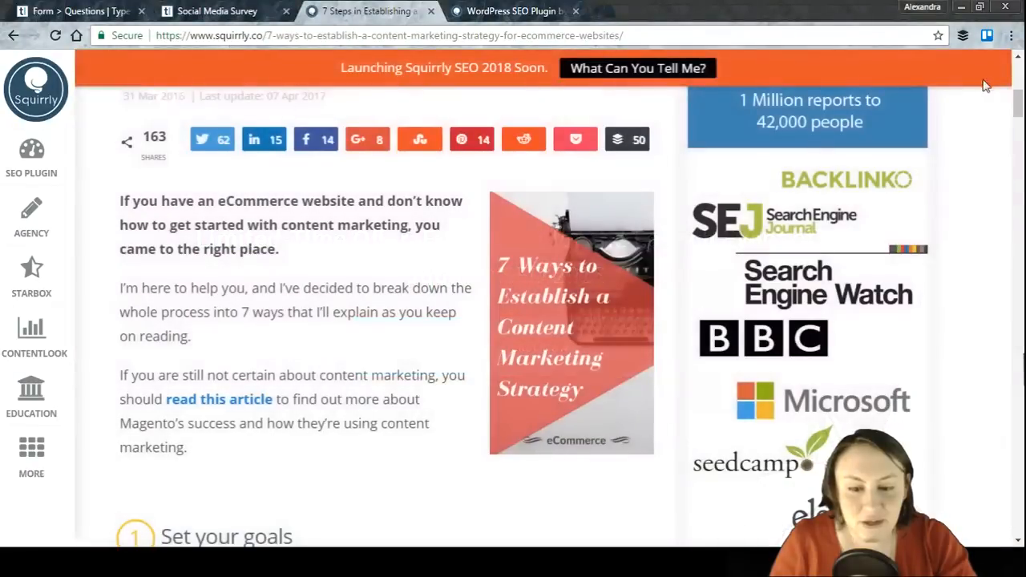
{"action": "left_click", "coordinate": [236, 9]}
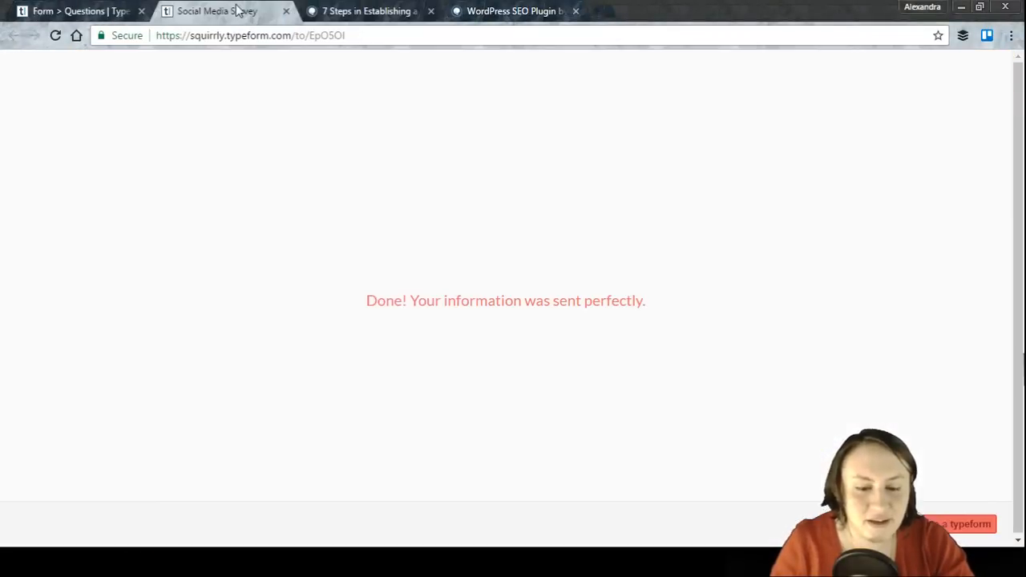
{"action": "left_click", "coordinate": [336, 10]}
{"action": "left_click", "coordinate": [192, 11]}
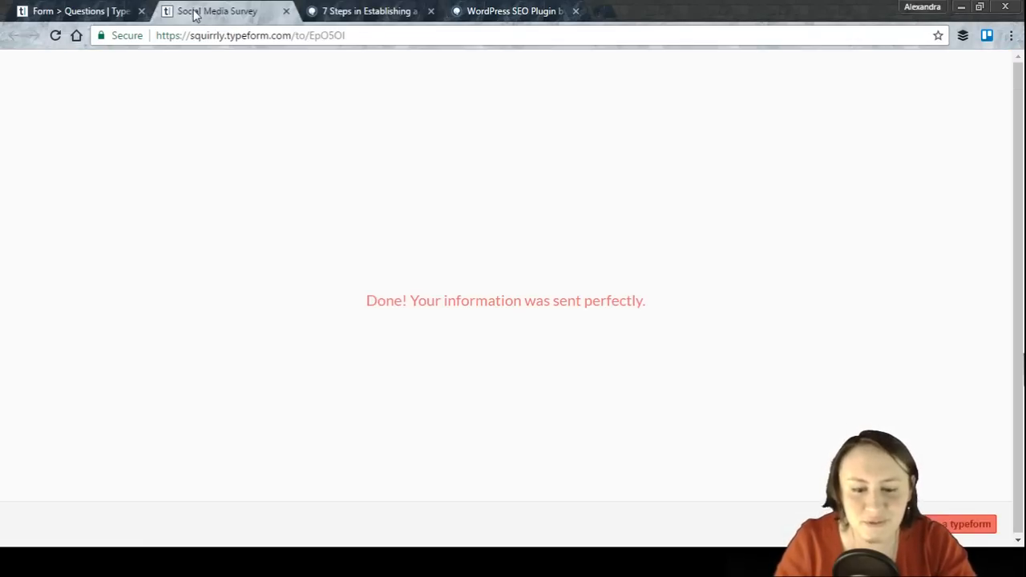
{"action": "left_click", "coordinate": [84, 9]}
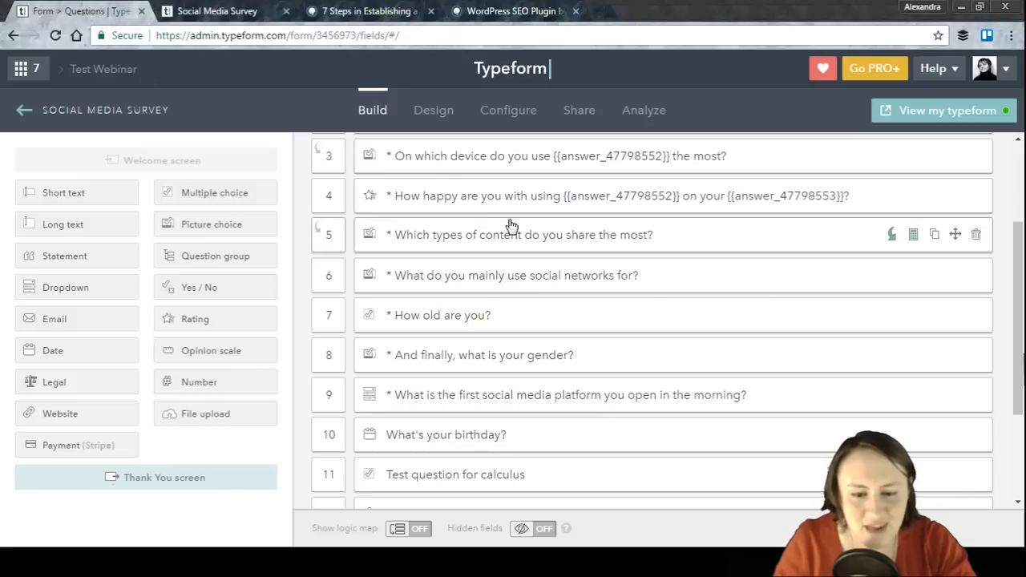
{"action": "scroll", "coordinate": [534, 368], "scroll_direction": "up", "scroll_amount": 4}
{"action": "scroll", "coordinate": [534, 369], "scroll_direction": "down", "scroll_amount": 5}
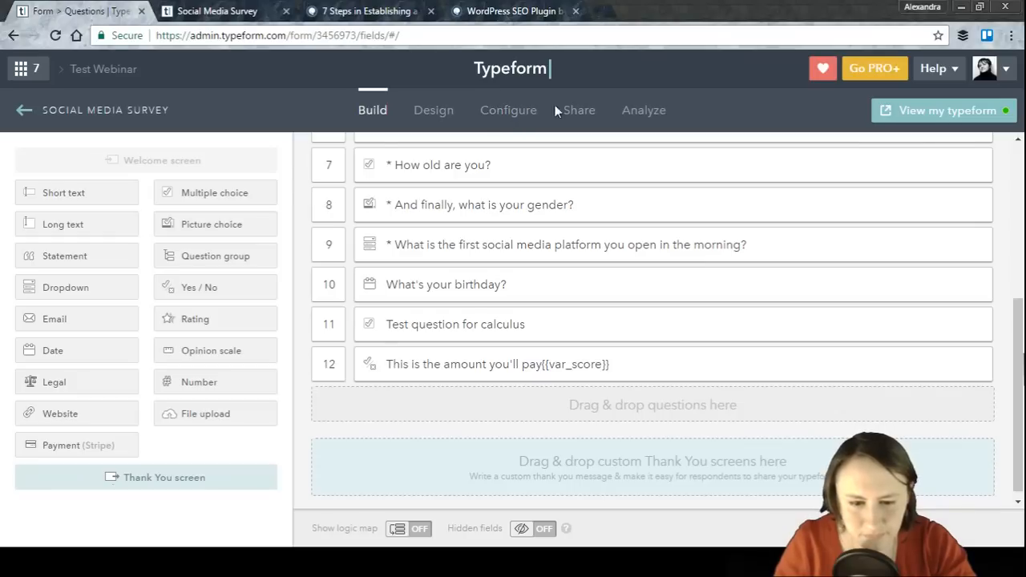
Step: Copy the typeform's share URL and open it in a new tab
{"action": "left_click", "coordinate": [515, 109]}
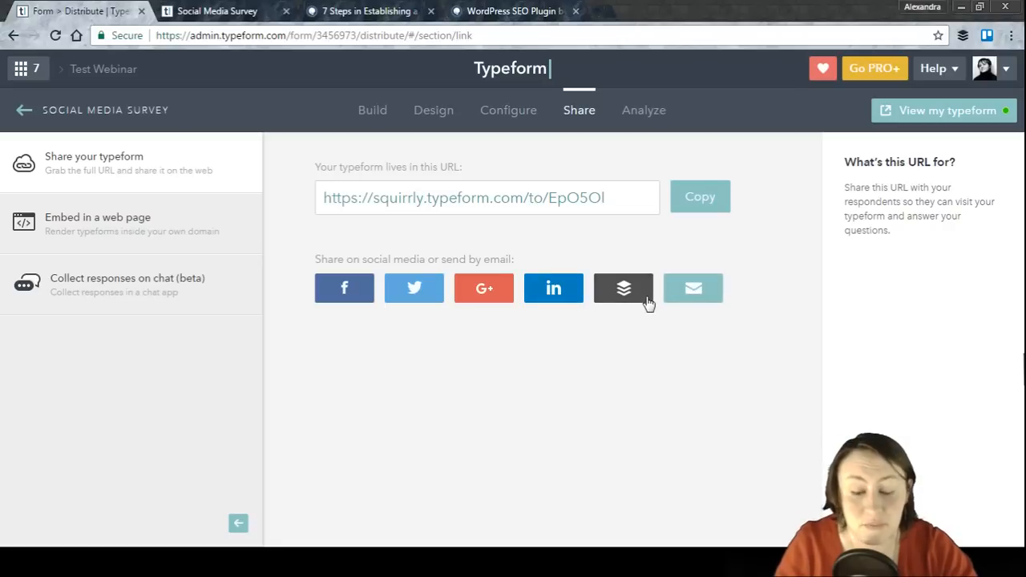
{"action": "left_click_drag", "start_coordinate": [623, 197], "coordinate": [213, 206]}
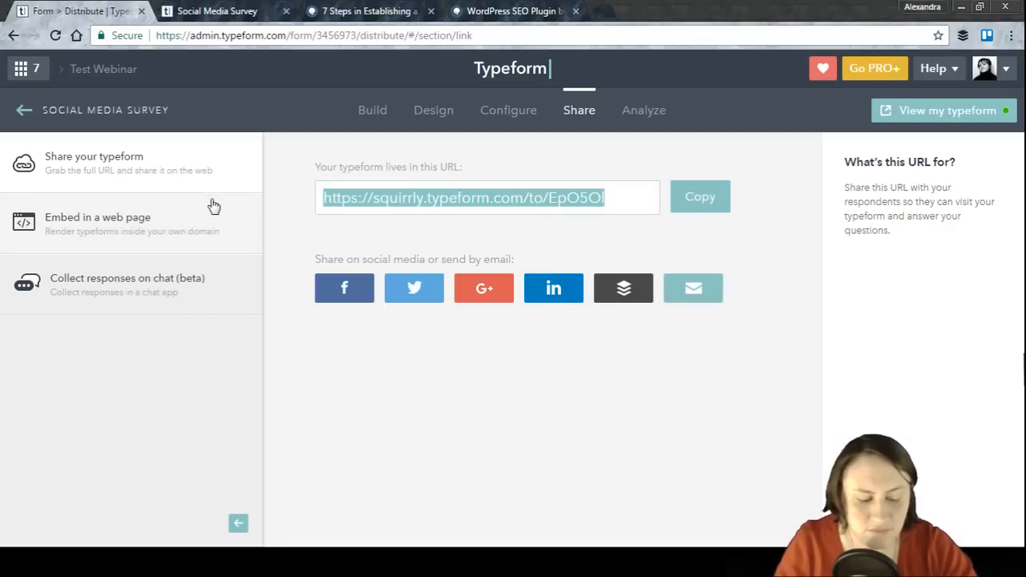
{"action": "key", "text": "ctrl+c"}
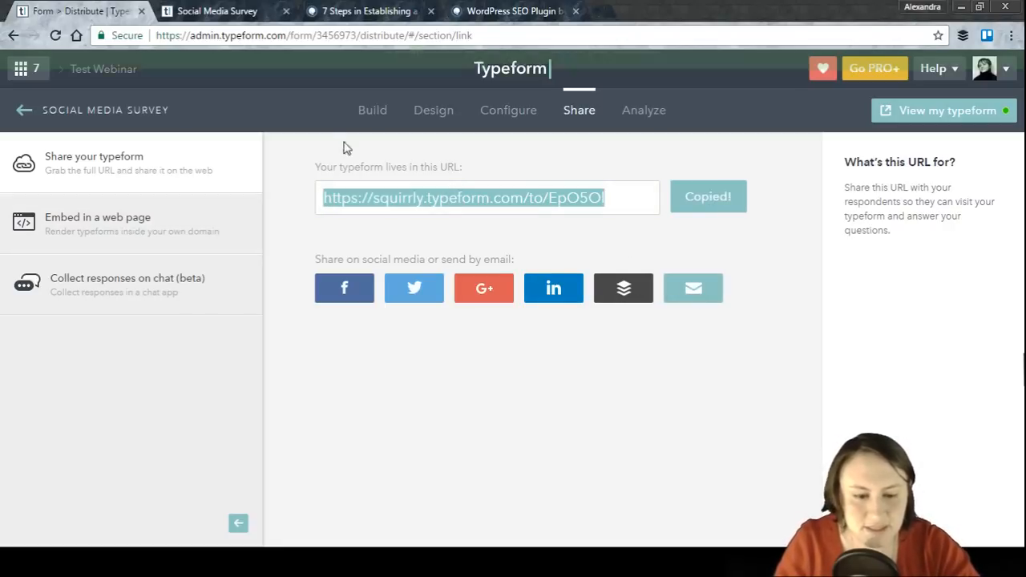
{"action": "left_click", "coordinate": [607, 12]}
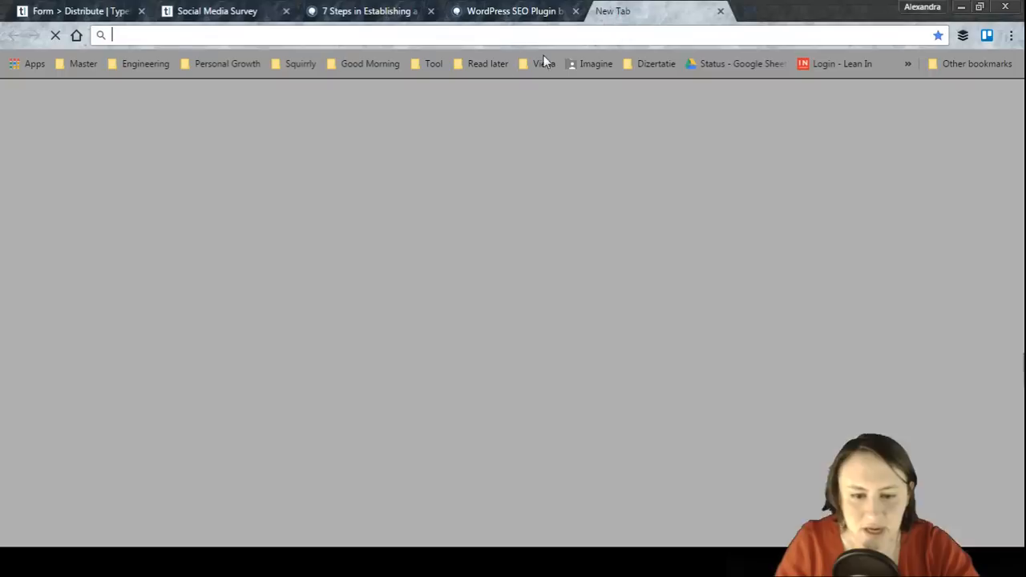
{"action": "key", "text": "ctrl+v"}
{"action": "key", "text": "Return"}
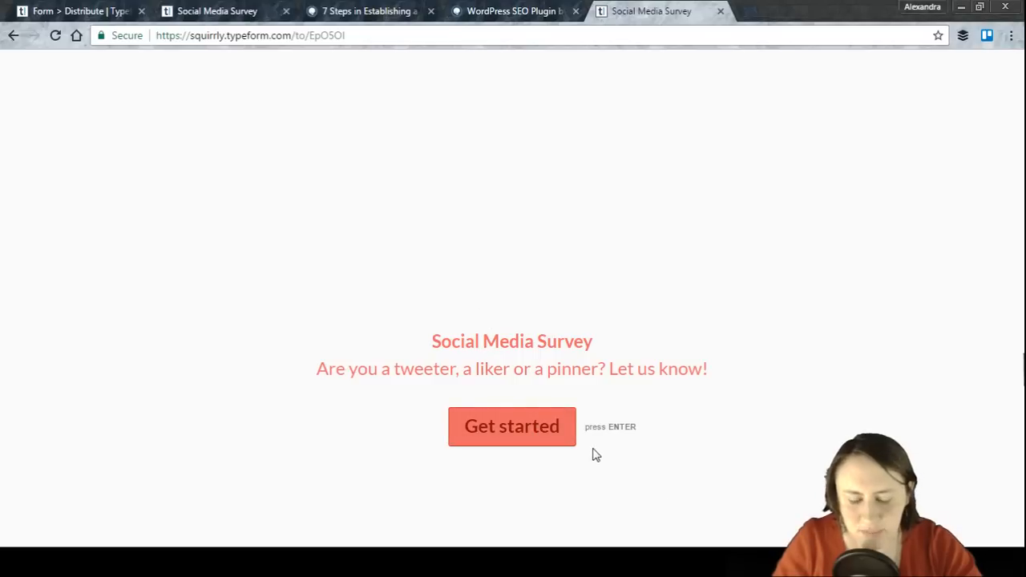
Step: Start the shared survey, answer its first questions including laptop as the device, and close the survey tab
{"action": "left_click", "coordinate": [540, 426]}
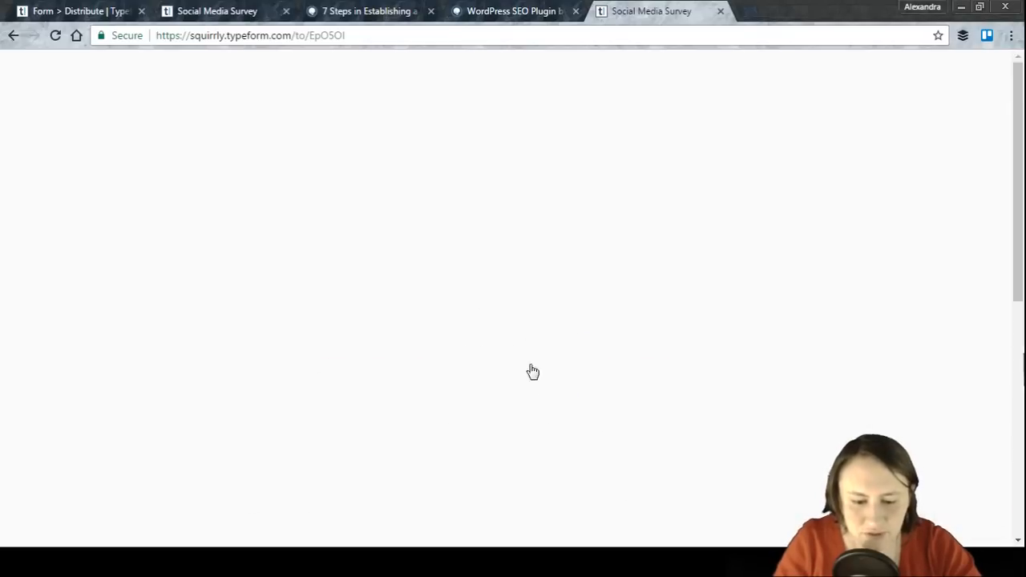
{"action": "left_click", "coordinate": [440, 227]}
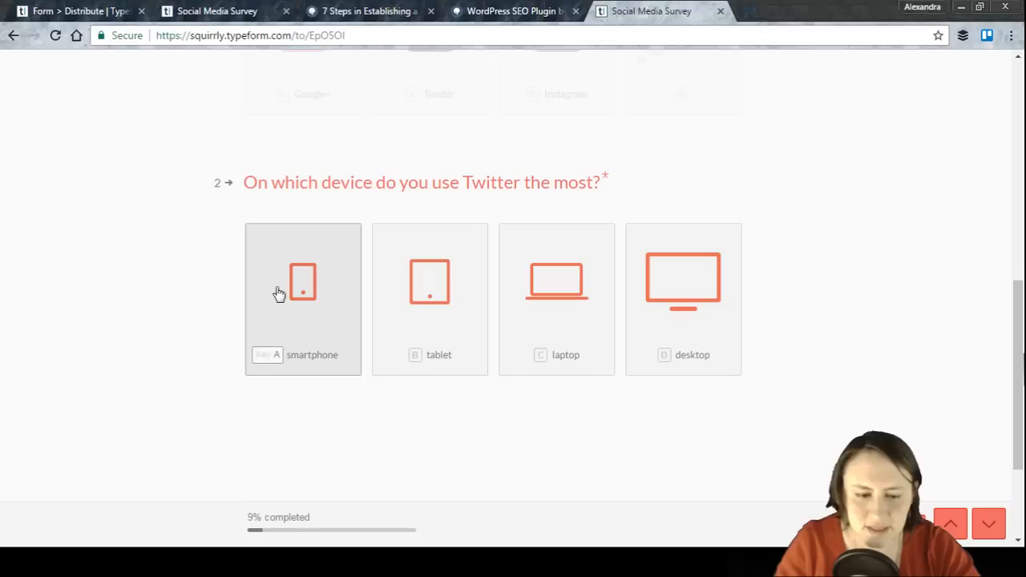
{"action": "left_click", "coordinate": [575, 325]}
{"action": "left_click", "coordinate": [388, 293]}
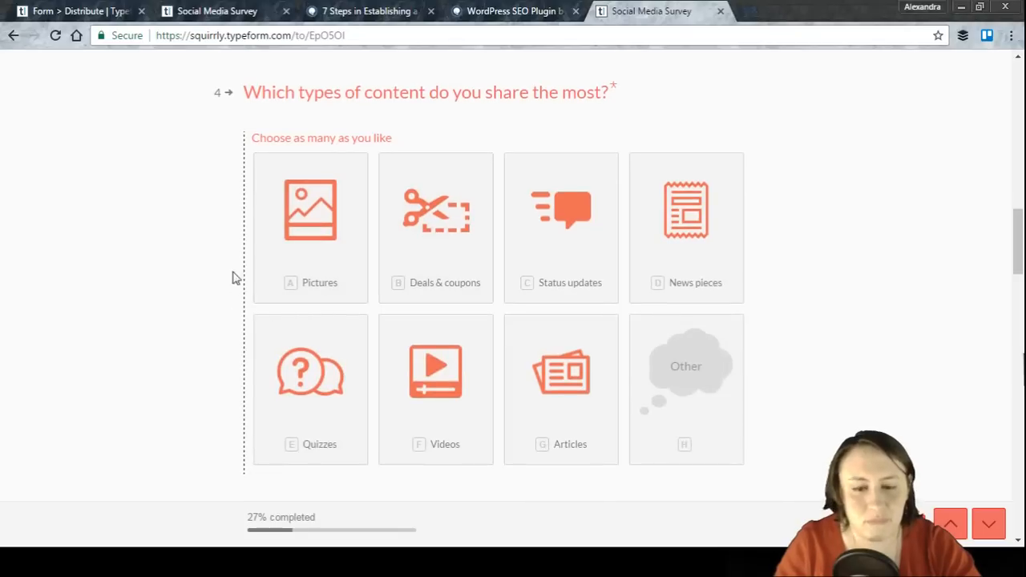
{"action": "left_click", "coordinate": [721, 11]}
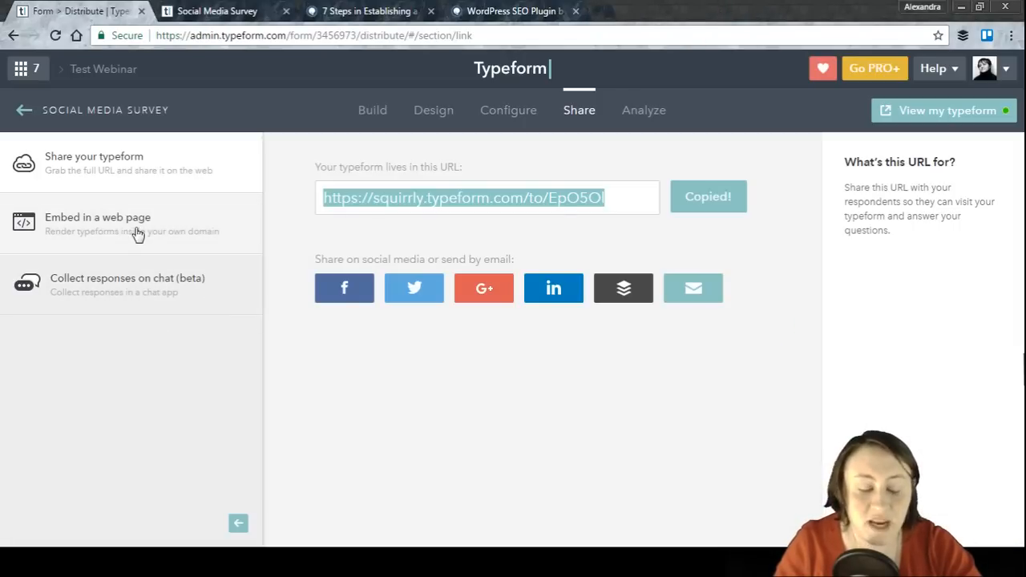
Step: Open the web-page embed options, preview the embed modes, and select the Full page HTML code
{"action": "left_click", "coordinate": [79, 228]}
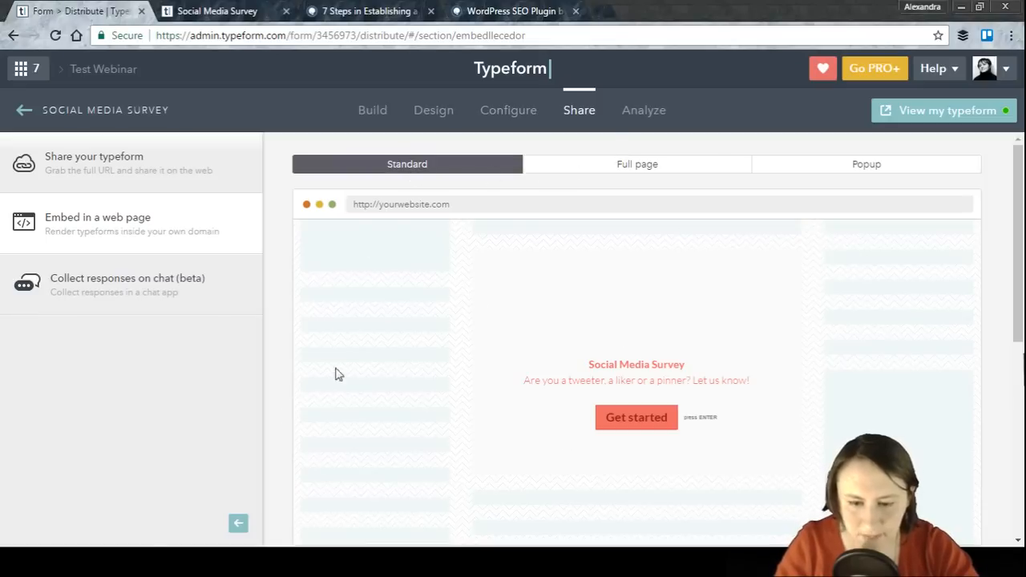
{"action": "left_click", "coordinate": [639, 163]}
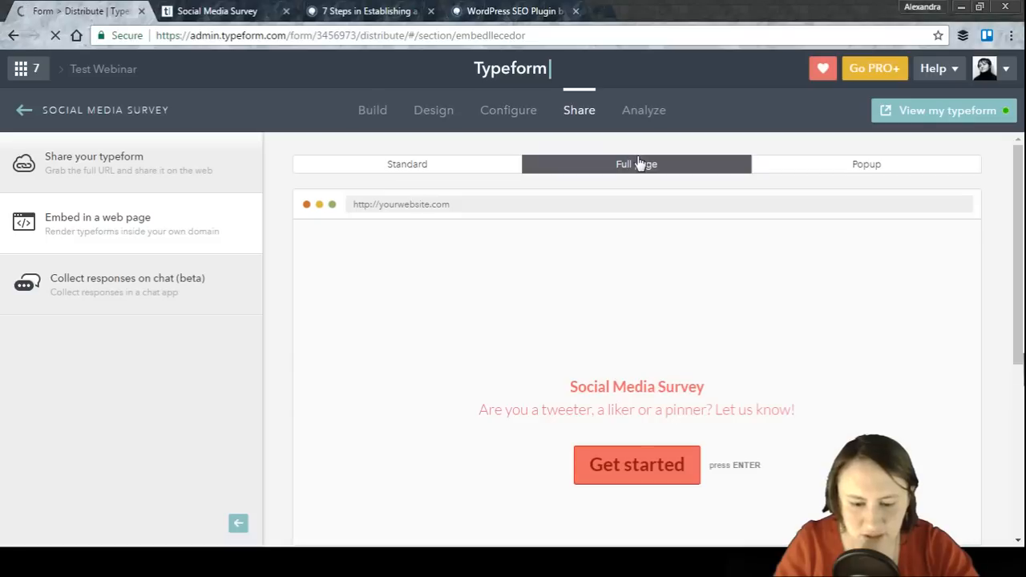
{"action": "left_click", "coordinate": [877, 169]}
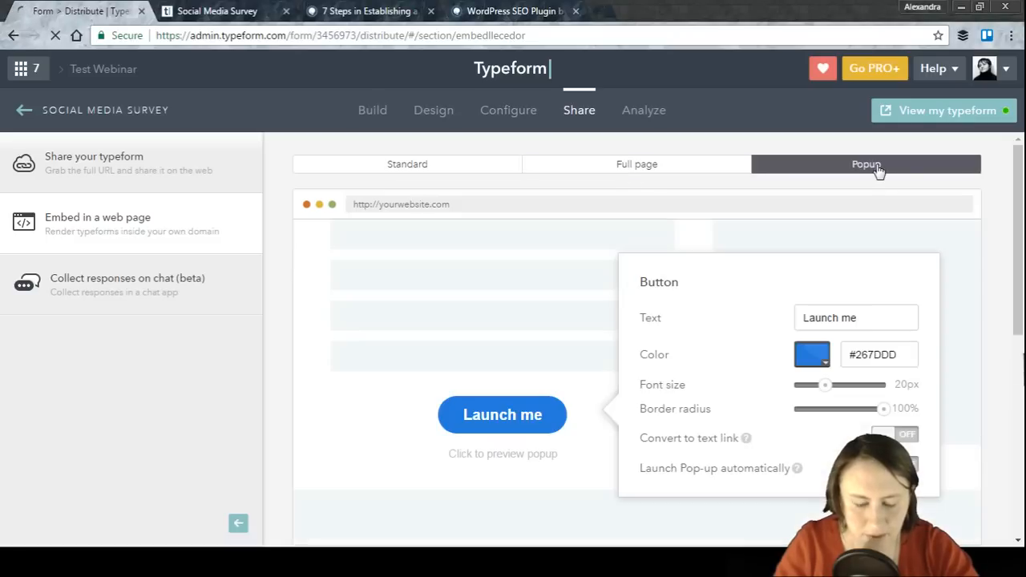
{"action": "left_click", "coordinate": [473, 168]}
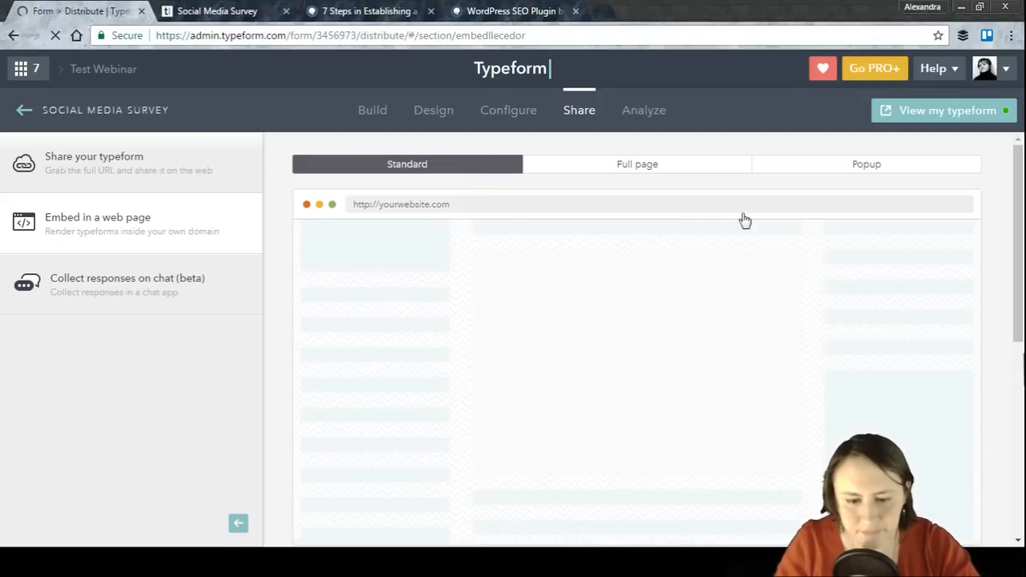
{"action": "mouse_move", "coordinate": [1019, 247]}
{"action": "left_mouse_down"}
{"action": "mouse_move", "coordinate": [1020, 259]}
{"action": "mouse_move", "coordinate": [1011, 234]}
{"action": "left_mouse_up"}
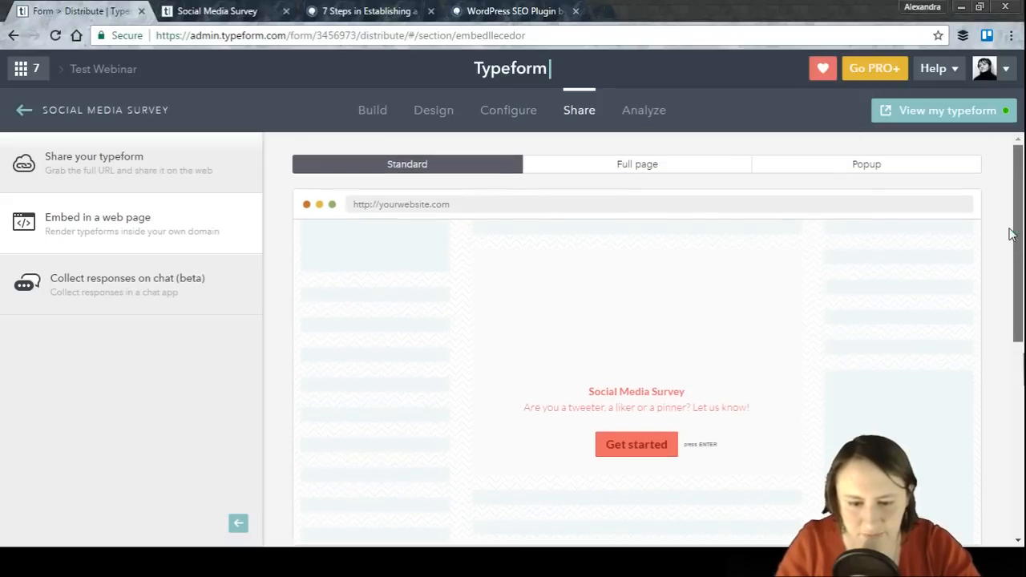
{"action": "left_click", "coordinate": [626, 167]}
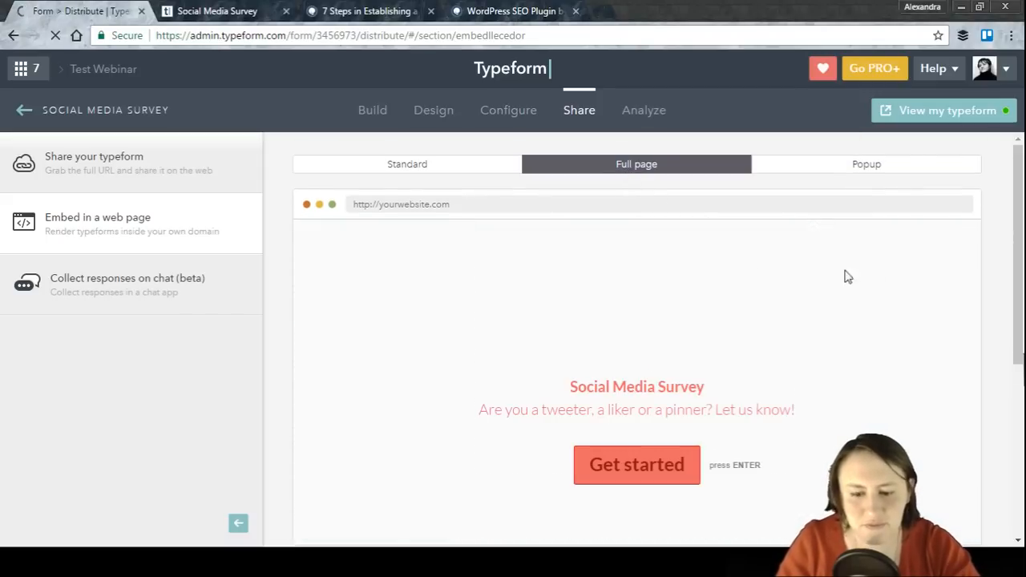
{"action": "left_click_drag", "start_coordinate": [1020, 207], "coordinate": [1022, 251]}
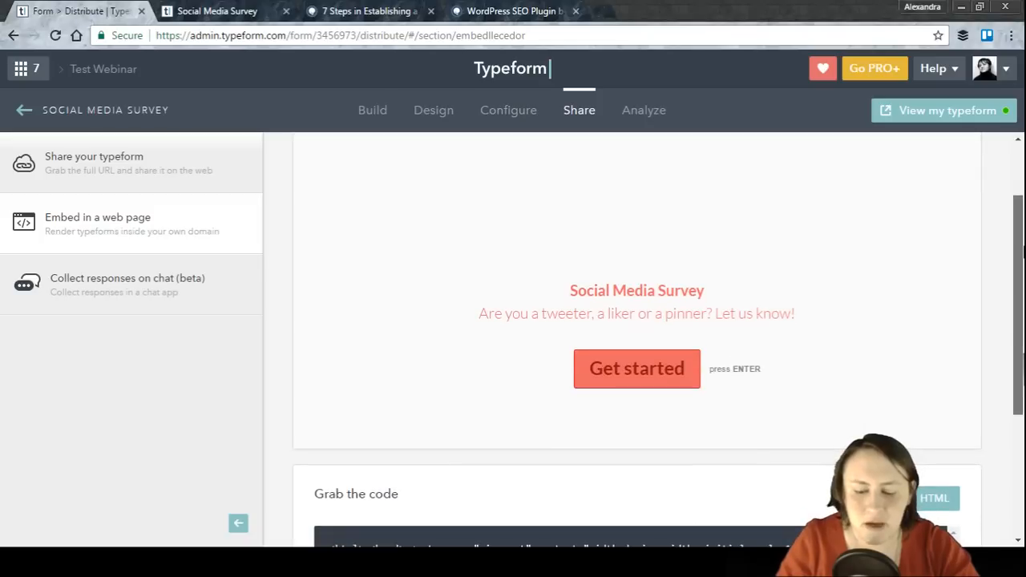
{"action": "left_click_drag", "start_coordinate": [1022, 251], "coordinate": [1022, 325]}
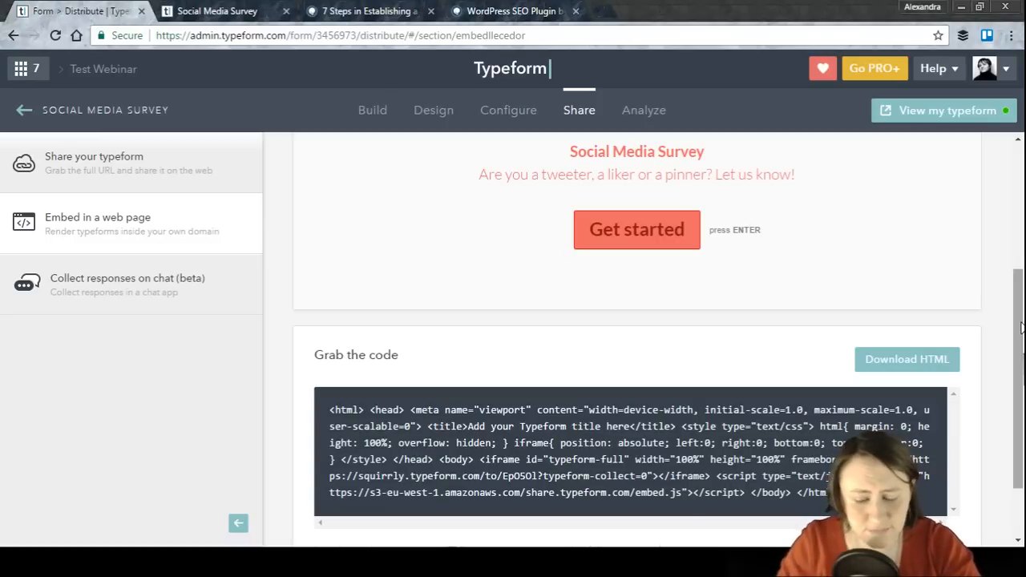
{"action": "scroll", "coordinate": [1020, 327], "scroll_direction": "down", "scroll_amount": 1}
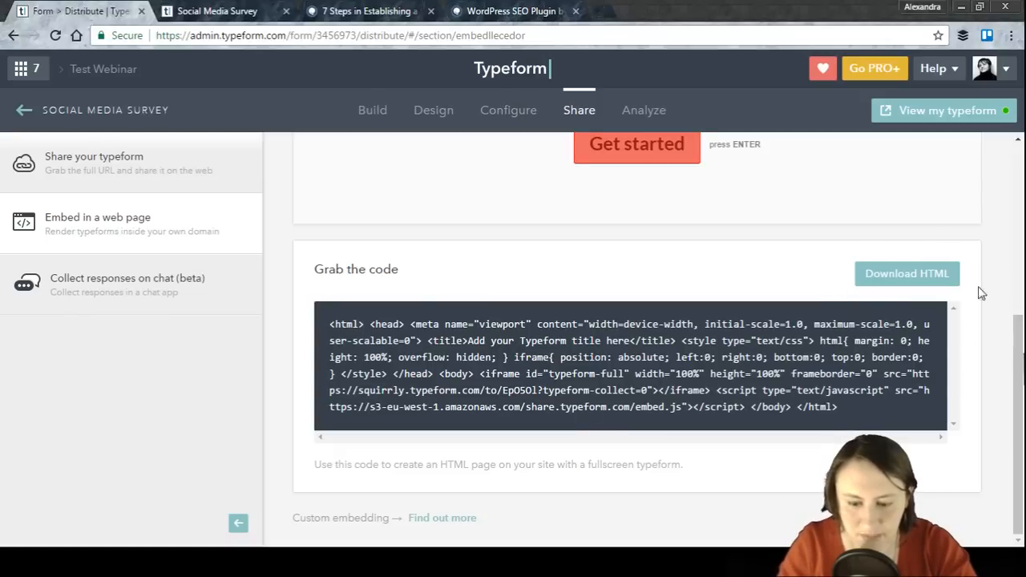
{"action": "left_click_drag", "start_coordinate": [853, 409], "coordinate": [329, 323]}
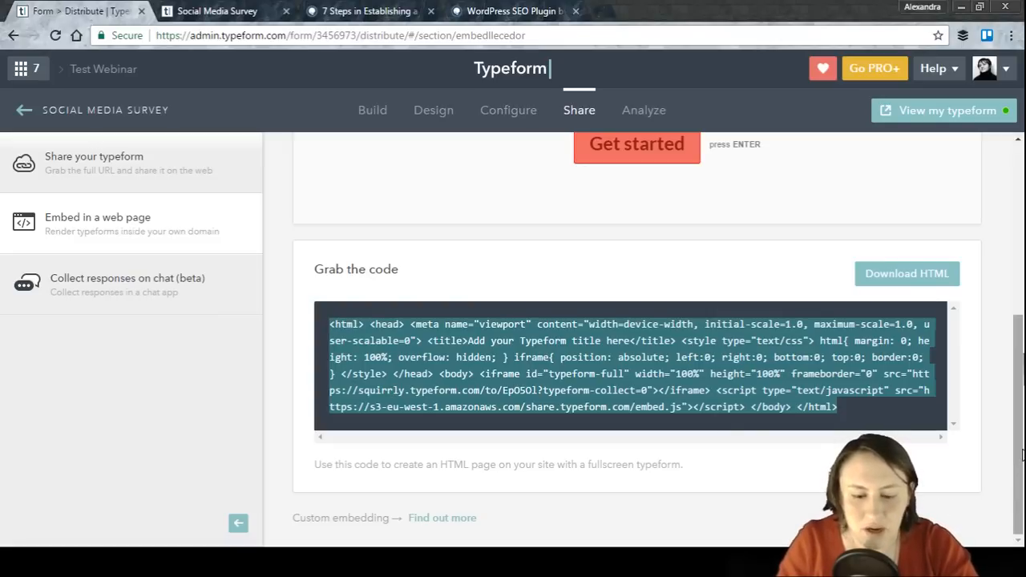
{"action": "left_click_drag", "start_coordinate": [1022, 454], "coordinate": [1022, 261]}
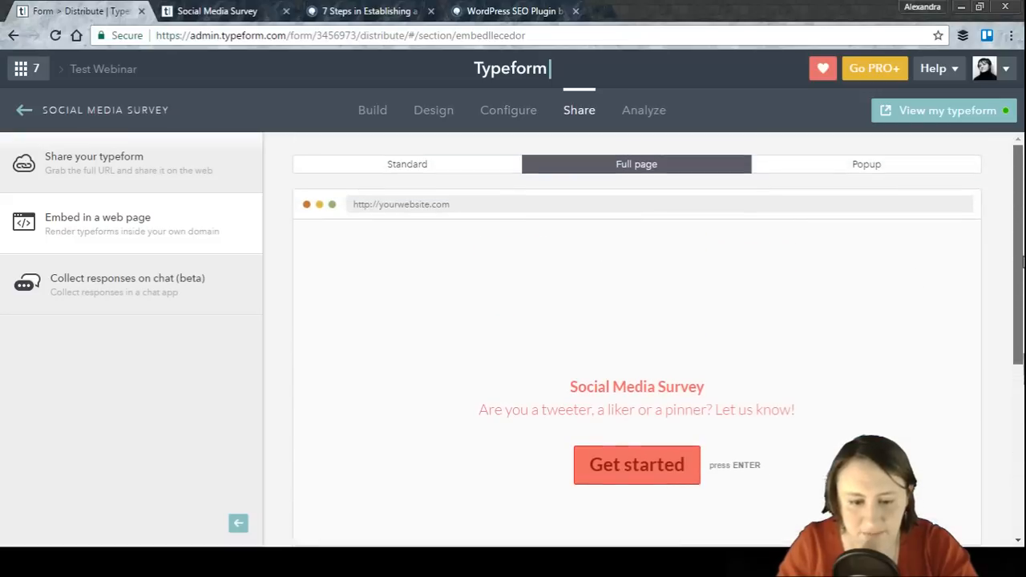
Step: Examine the width and height settings of the Standard embed
{"action": "left_click", "coordinate": [417, 166]}
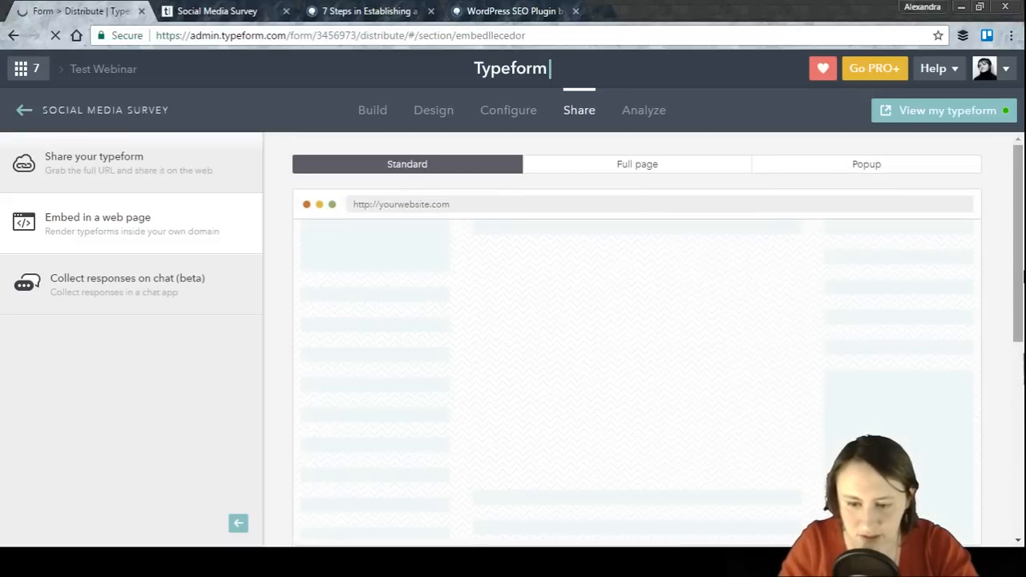
{"action": "left_click_drag", "start_coordinate": [1022, 274], "coordinate": [1022, 451]}
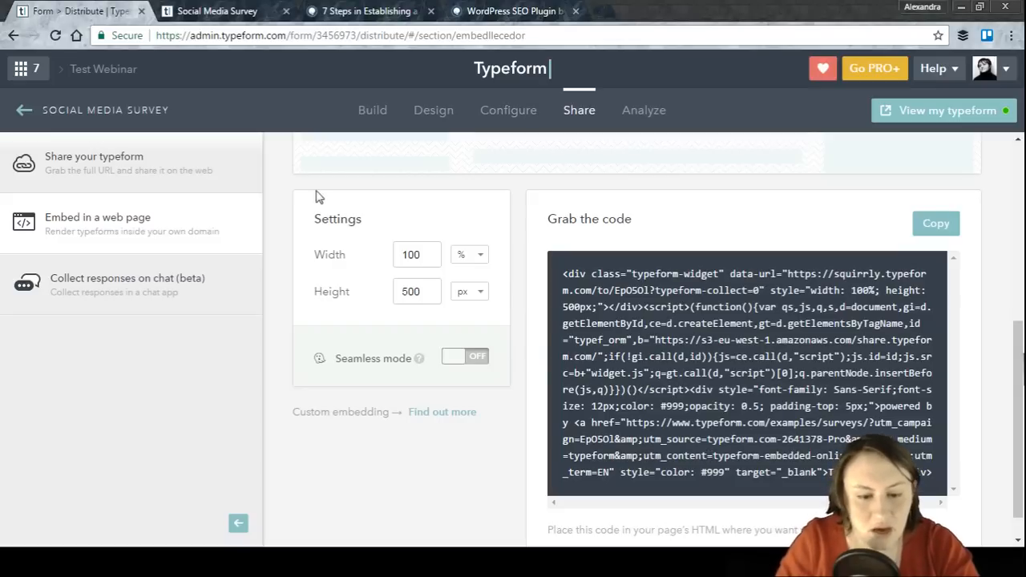
{"action": "left_click", "coordinate": [423, 262]}
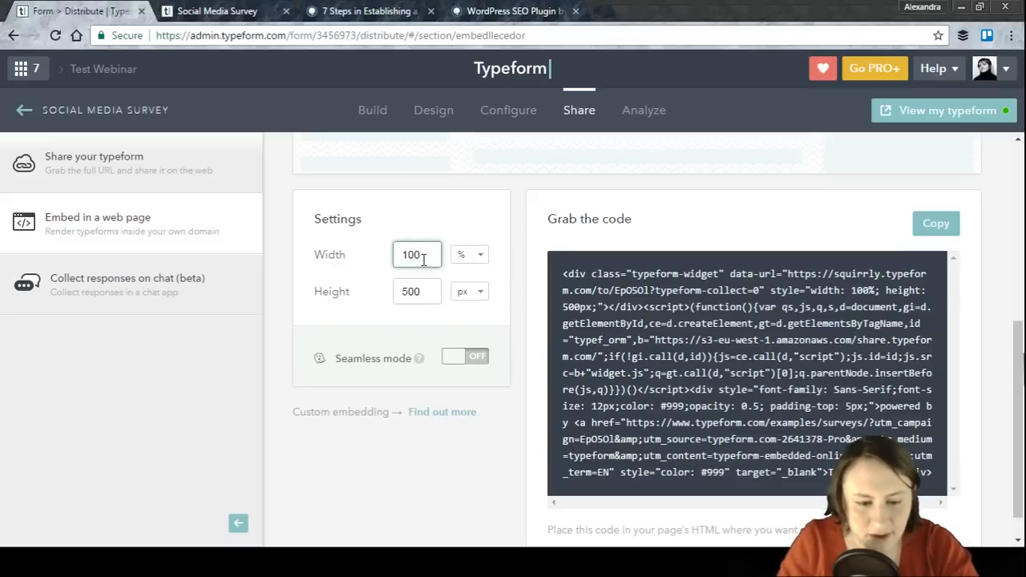
{"action": "left_click_drag", "start_coordinate": [1022, 351], "coordinate": [1008, 147]}
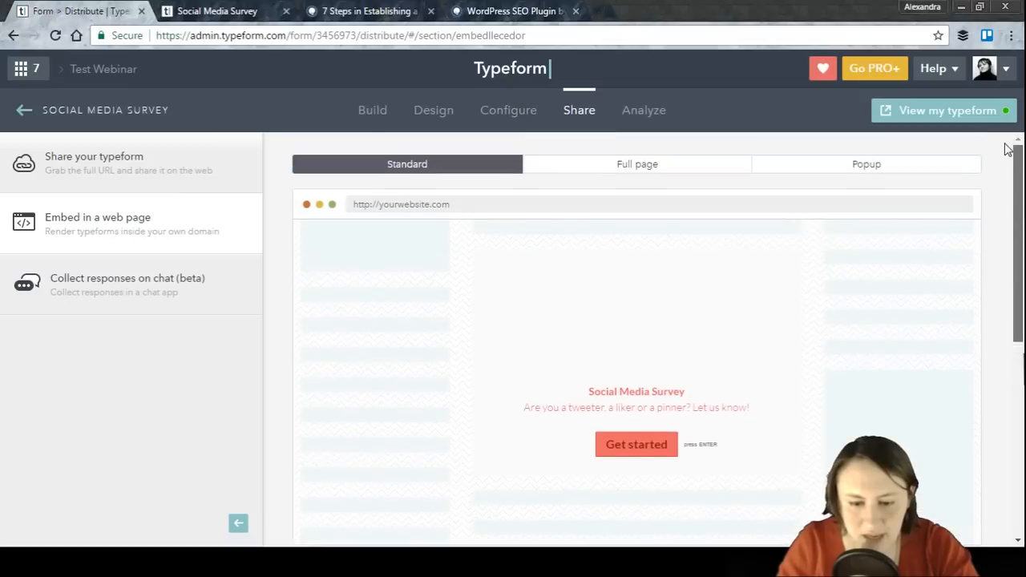
Step: Switch to the Popup embed, select the button text 'Launch me', and set the popup mode to right drawer
{"action": "left_click", "coordinate": [818, 167]}
{"action": "left_click_drag", "start_coordinate": [1020, 221], "coordinate": [1020, 264]}
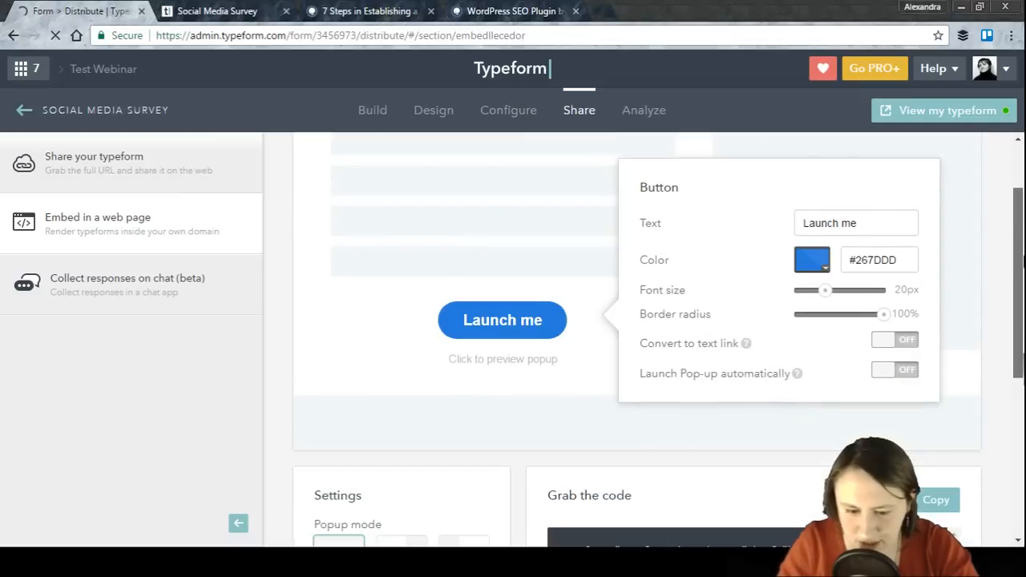
{"action": "left_click_drag", "start_coordinate": [880, 226], "coordinate": [753, 232]}
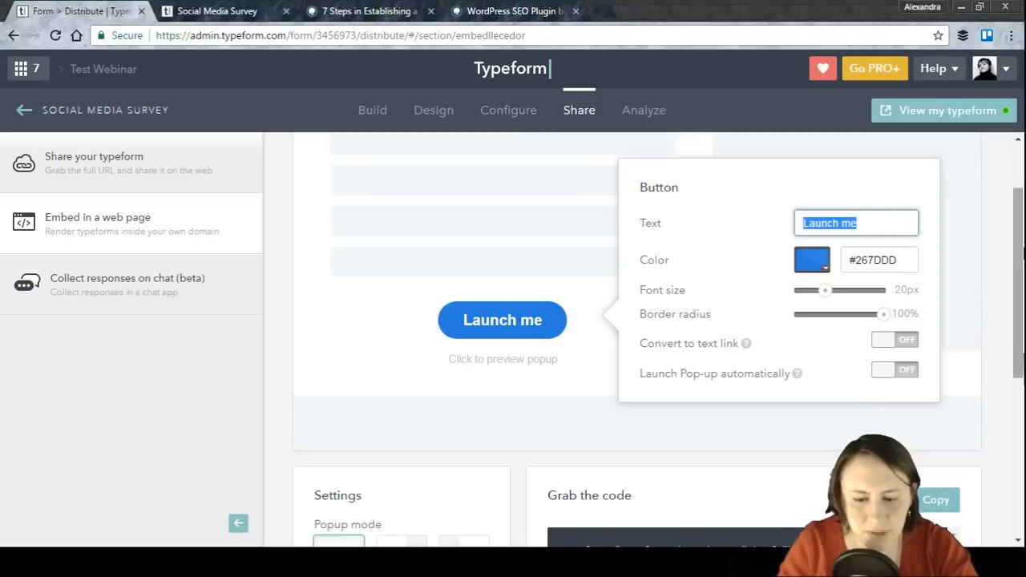
{"action": "left_click_drag", "start_coordinate": [1018, 277], "coordinate": [1018, 412]}
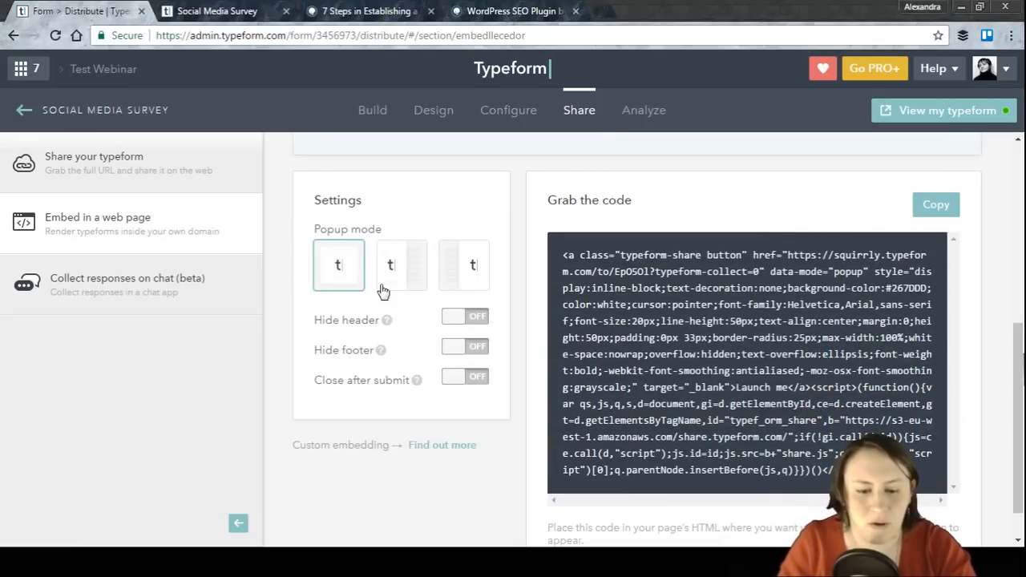
{"action": "left_click", "coordinate": [416, 287]}
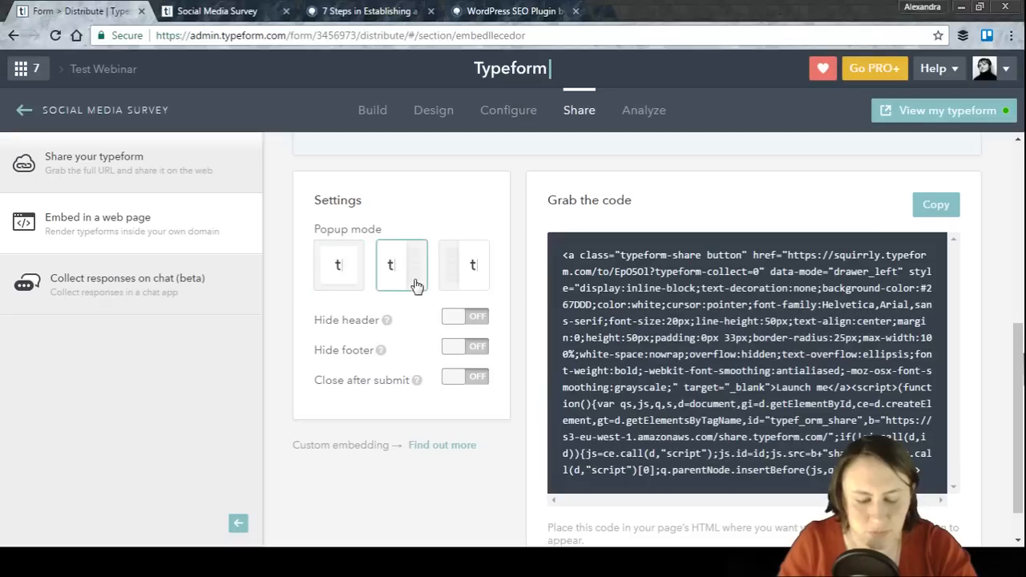
{"action": "left_click", "coordinate": [469, 266]}
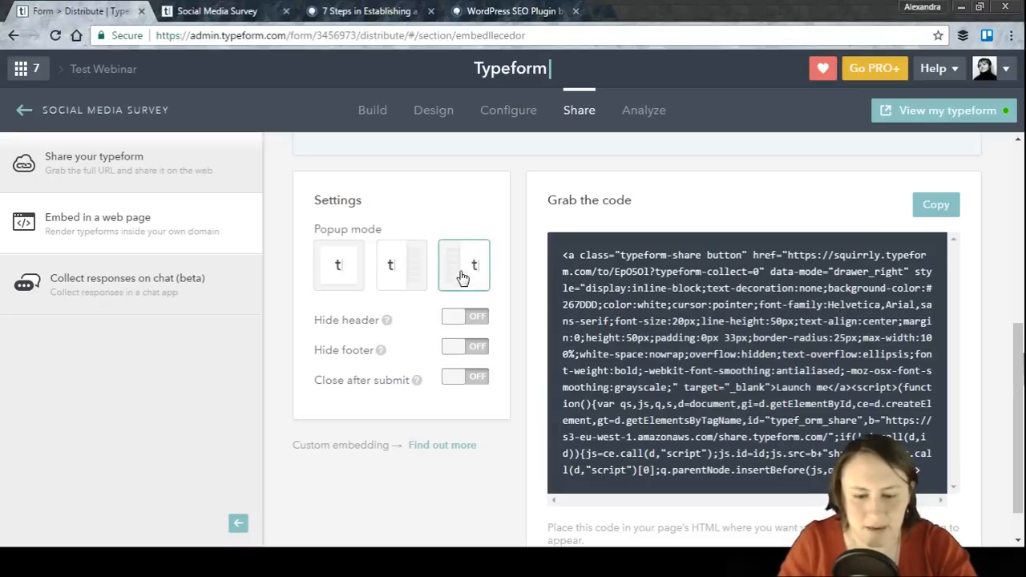
{"action": "scroll", "coordinate": [1022, 305], "scroll_direction": "up", "scroll_amount": 4}
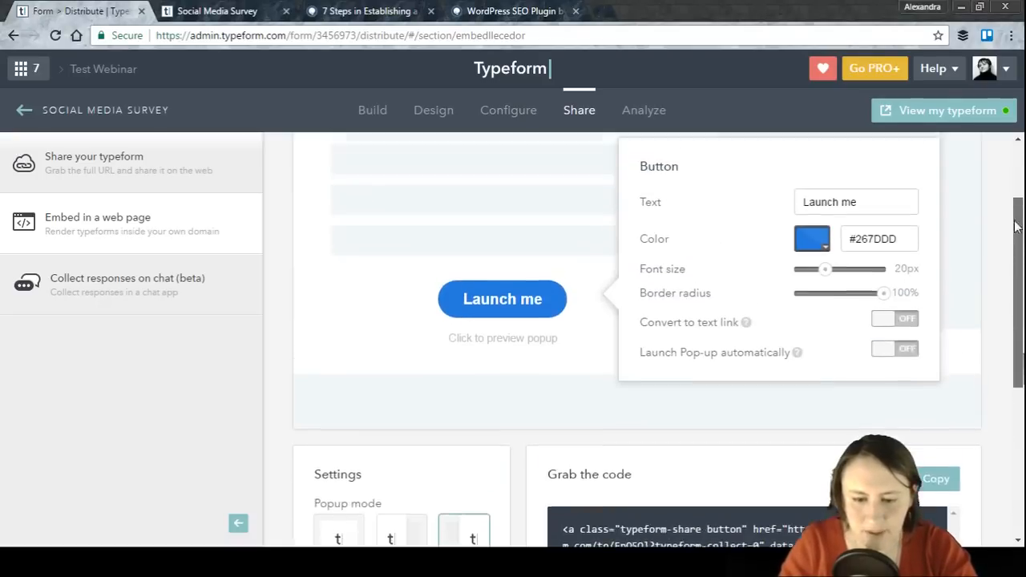
{"action": "scroll", "coordinate": [1023, 305], "scroll_direction": "down", "scroll_amount": 3}
{"action": "scroll", "coordinate": [1021, 305], "scroll_direction": "down", "scroll_amount": 2}
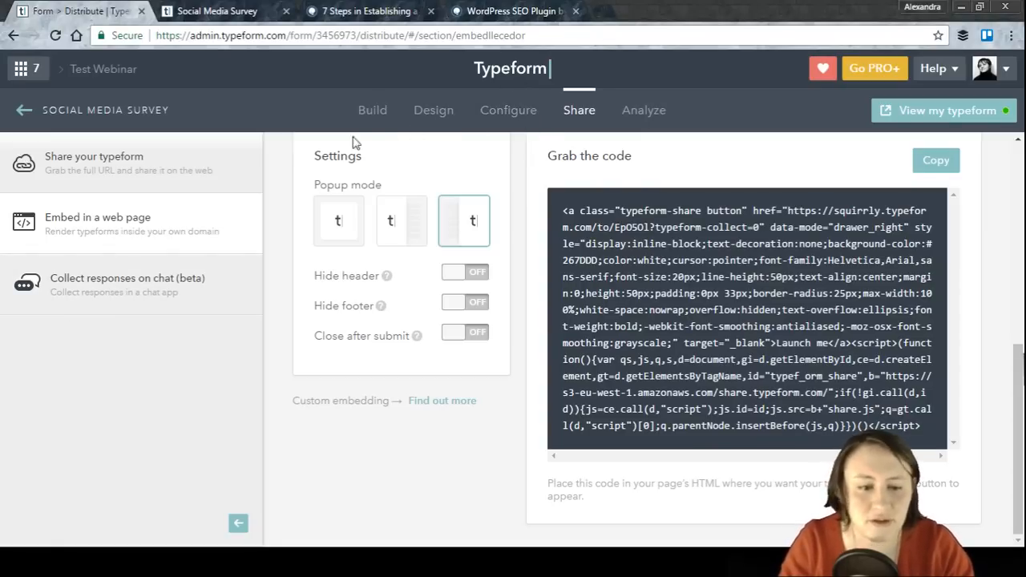
Step: View the chat collection section and the survey's Analyze metrics
{"action": "left_click", "coordinate": [80, 303]}
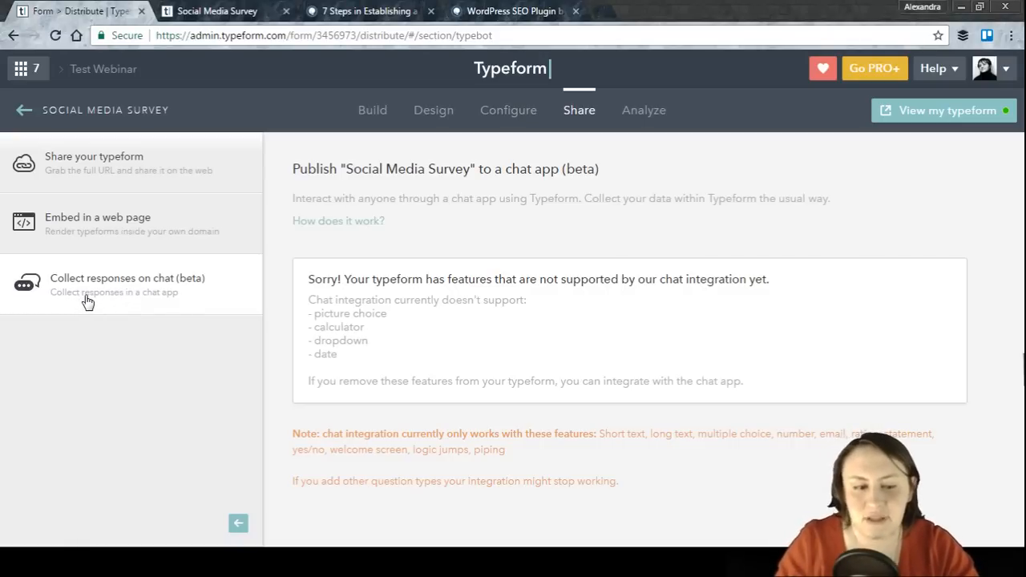
{"action": "left_click", "coordinate": [640, 114]}
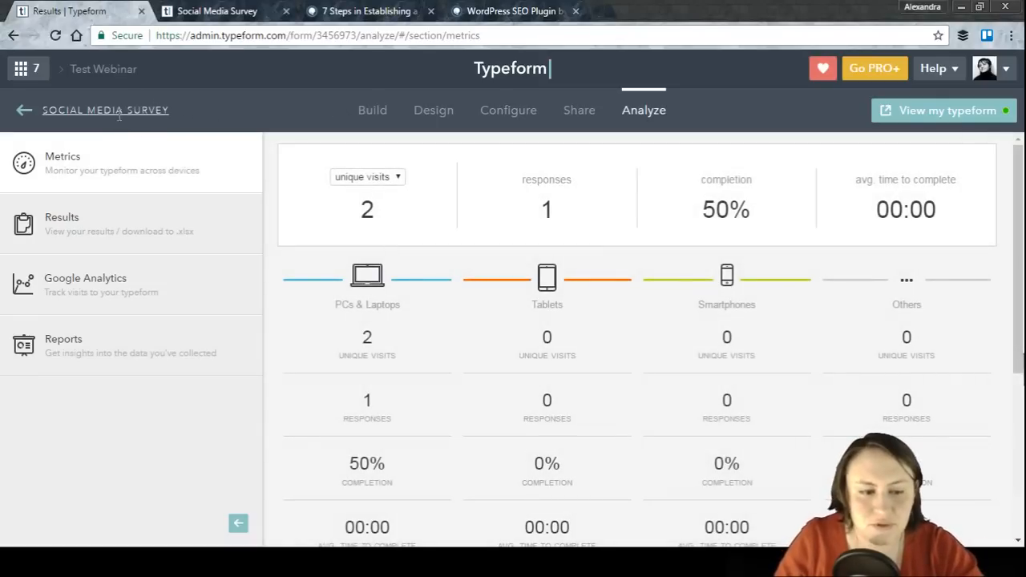
Step: Open the survey title for editing, leave it unchanged, and return to the Build question list
{"action": "left_click", "coordinate": [116, 108]}
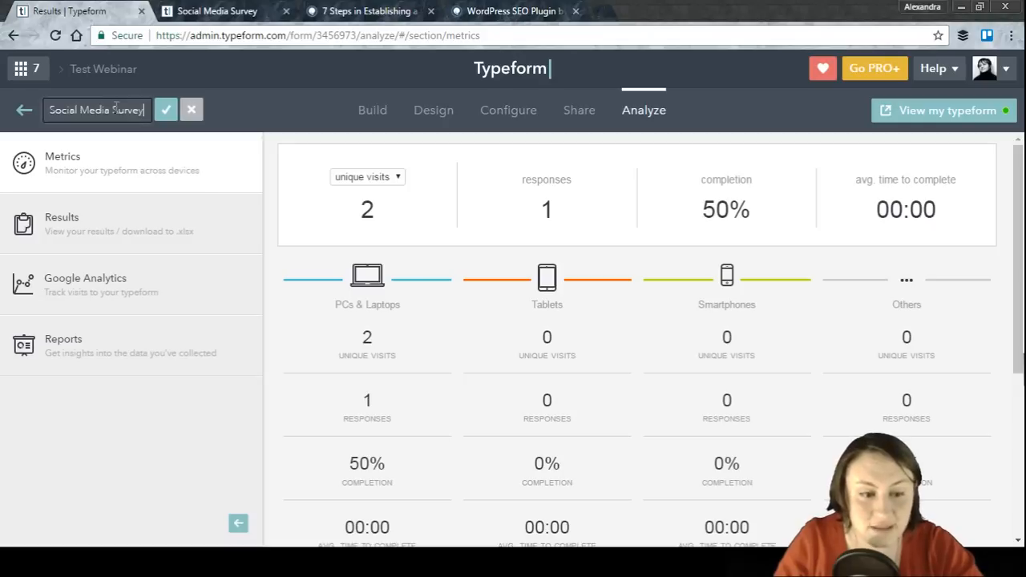
{"action": "left_click", "coordinate": [385, 115]}
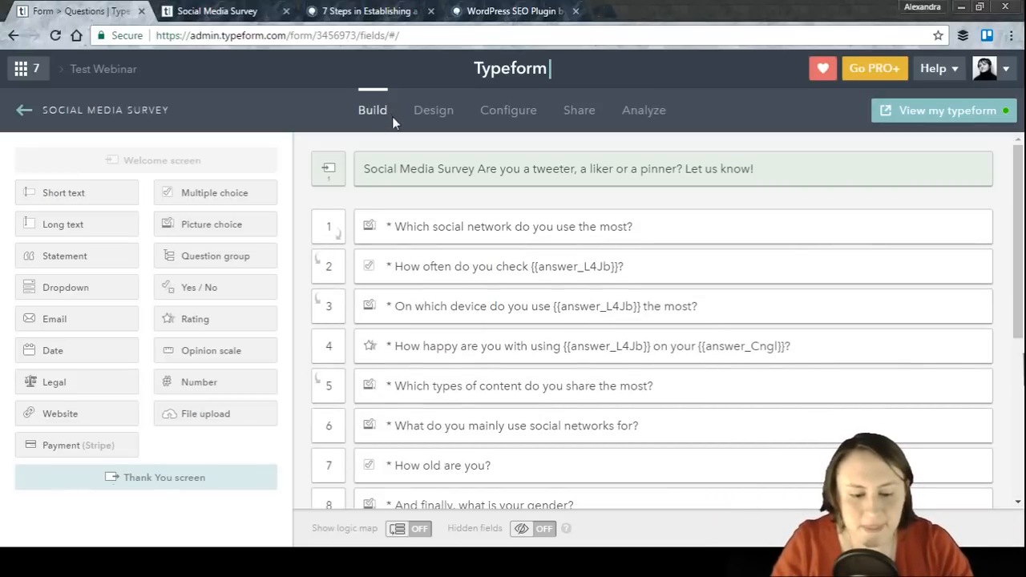
{"action": "scroll", "coordinate": [713, 353], "scroll_direction": "down", "scroll_amount": 2}
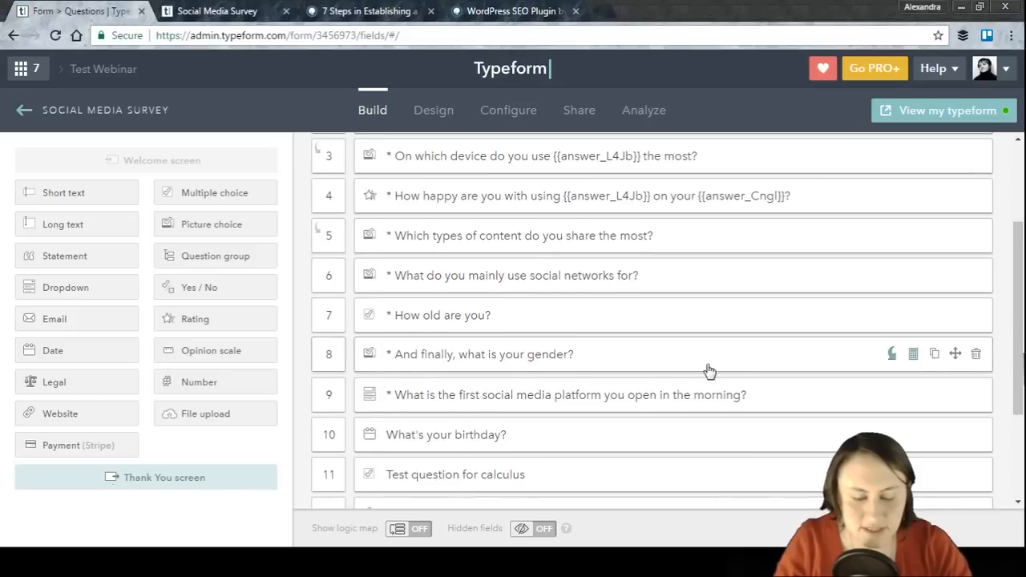
{"action": "scroll", "coordinate": [708, 371], "scroll_direction": "up", "scroll_amount": 2}
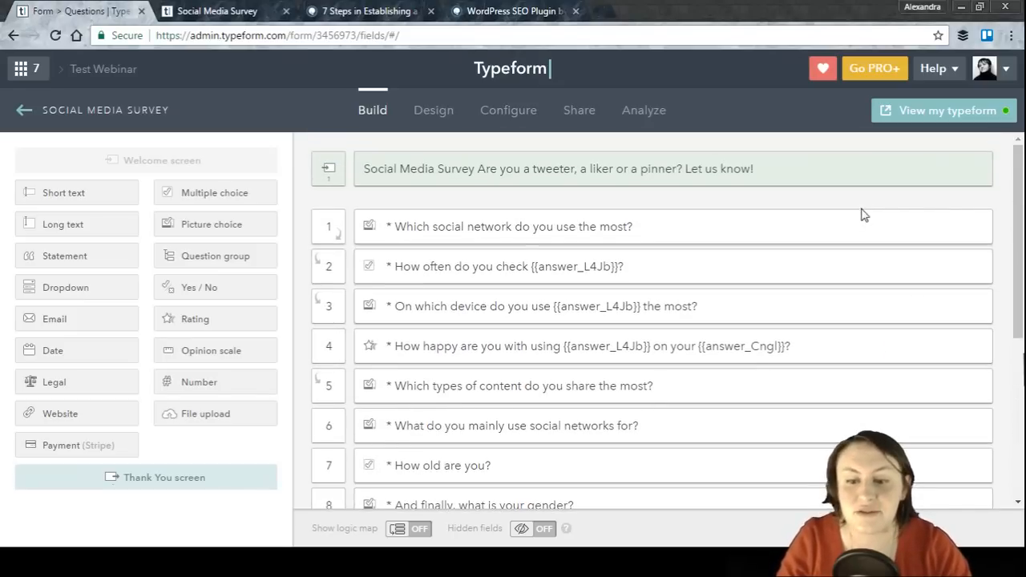
{"action": "mouse_move", "coordinate": [843, 231]}
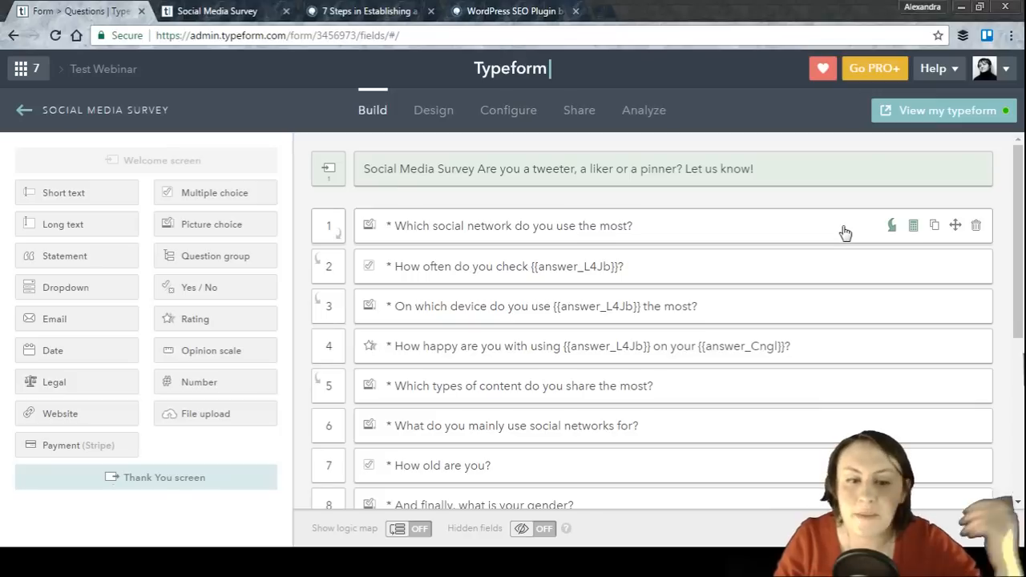